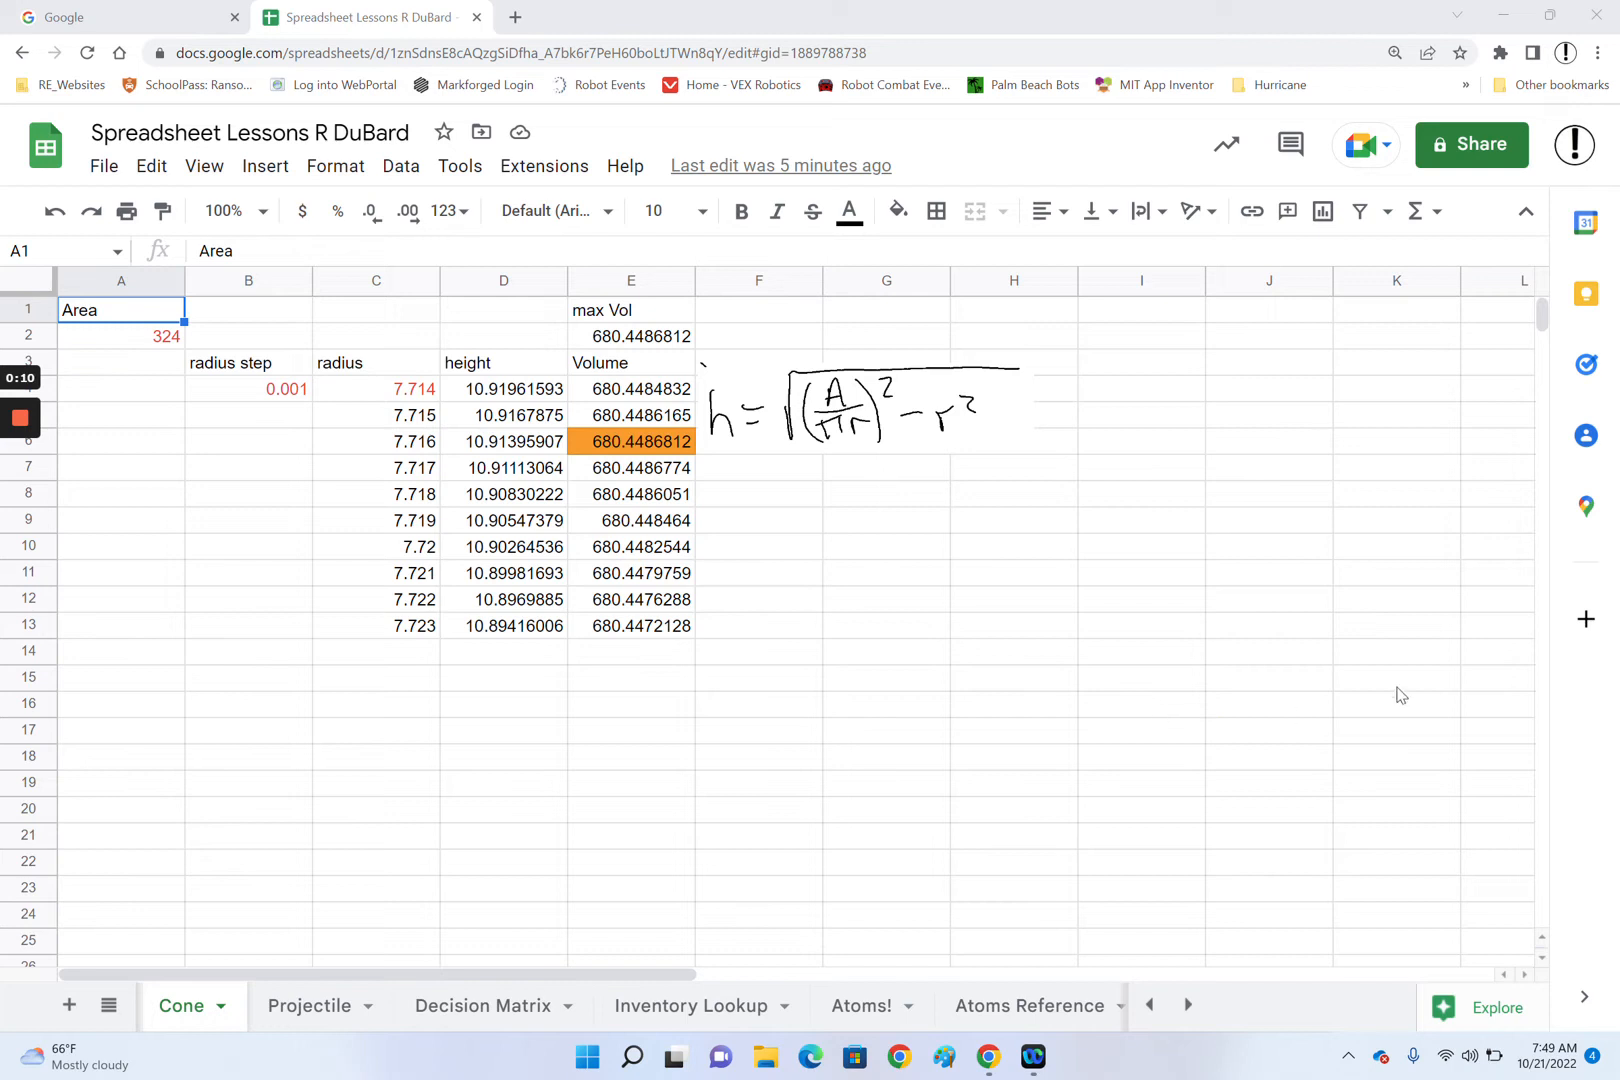
- On the MC grader sheet, merge cells F2:G2 and center their contents
{"action": "left_click", "coordinate": [1149, 1008]}
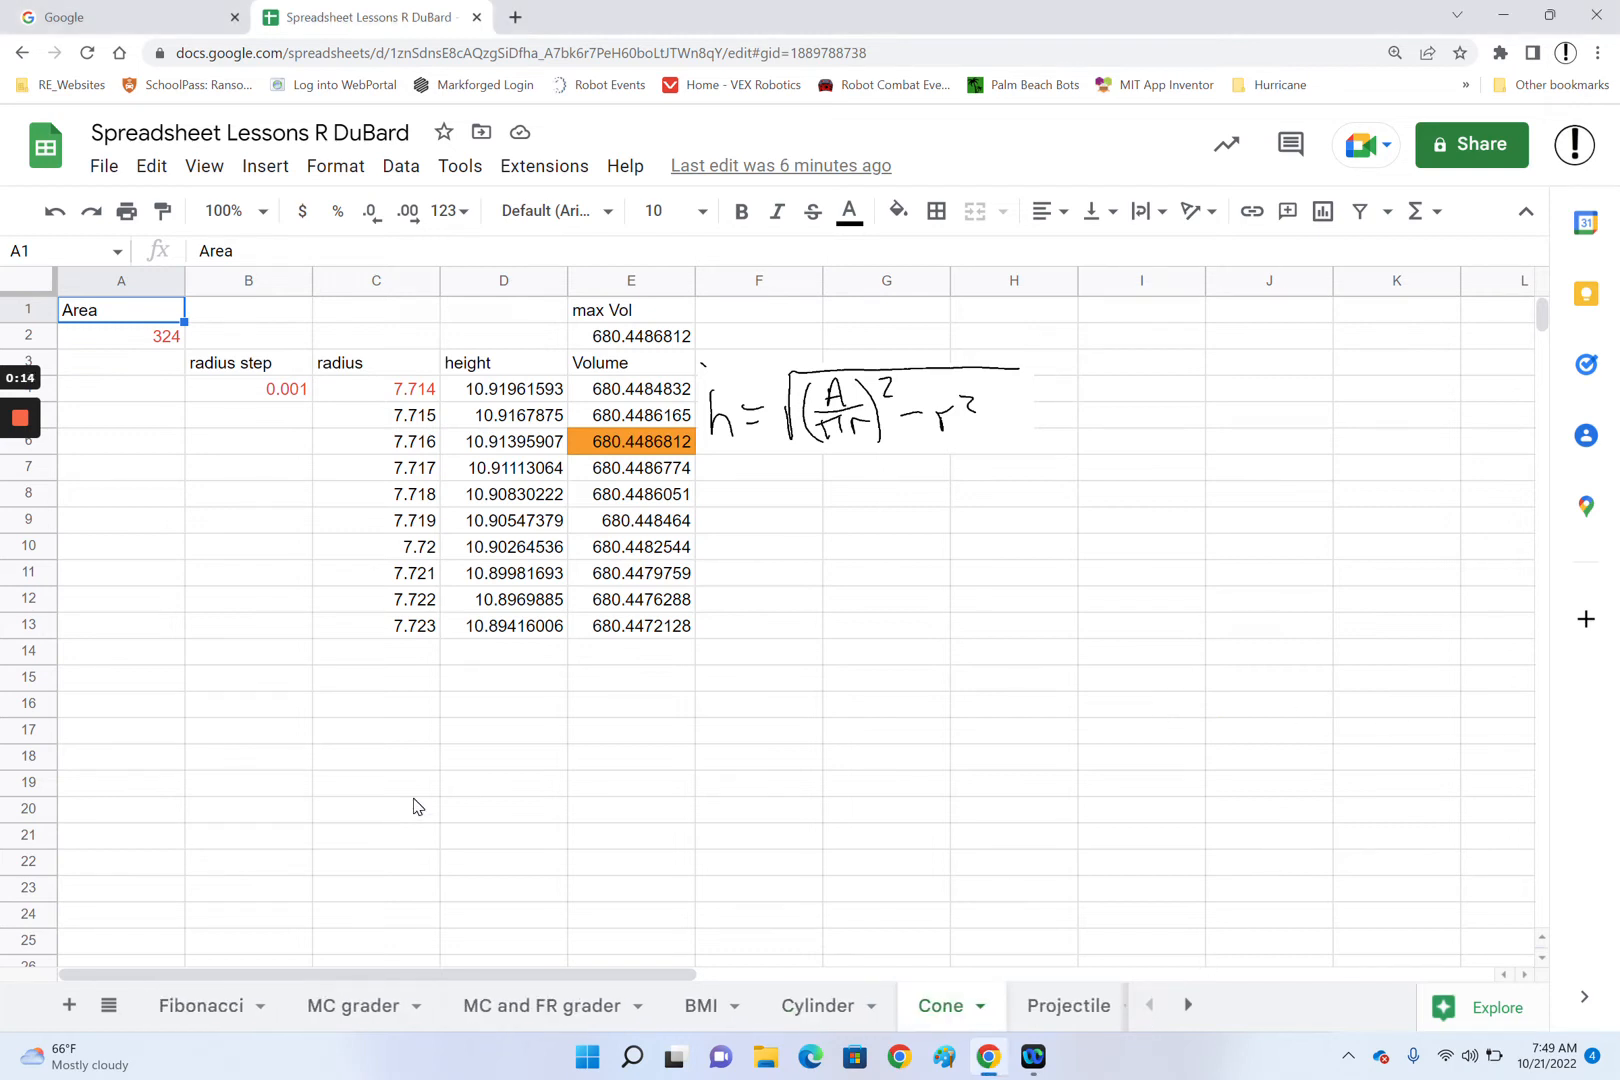
{"action": "left_click", "coordinate": [340, 1020]}
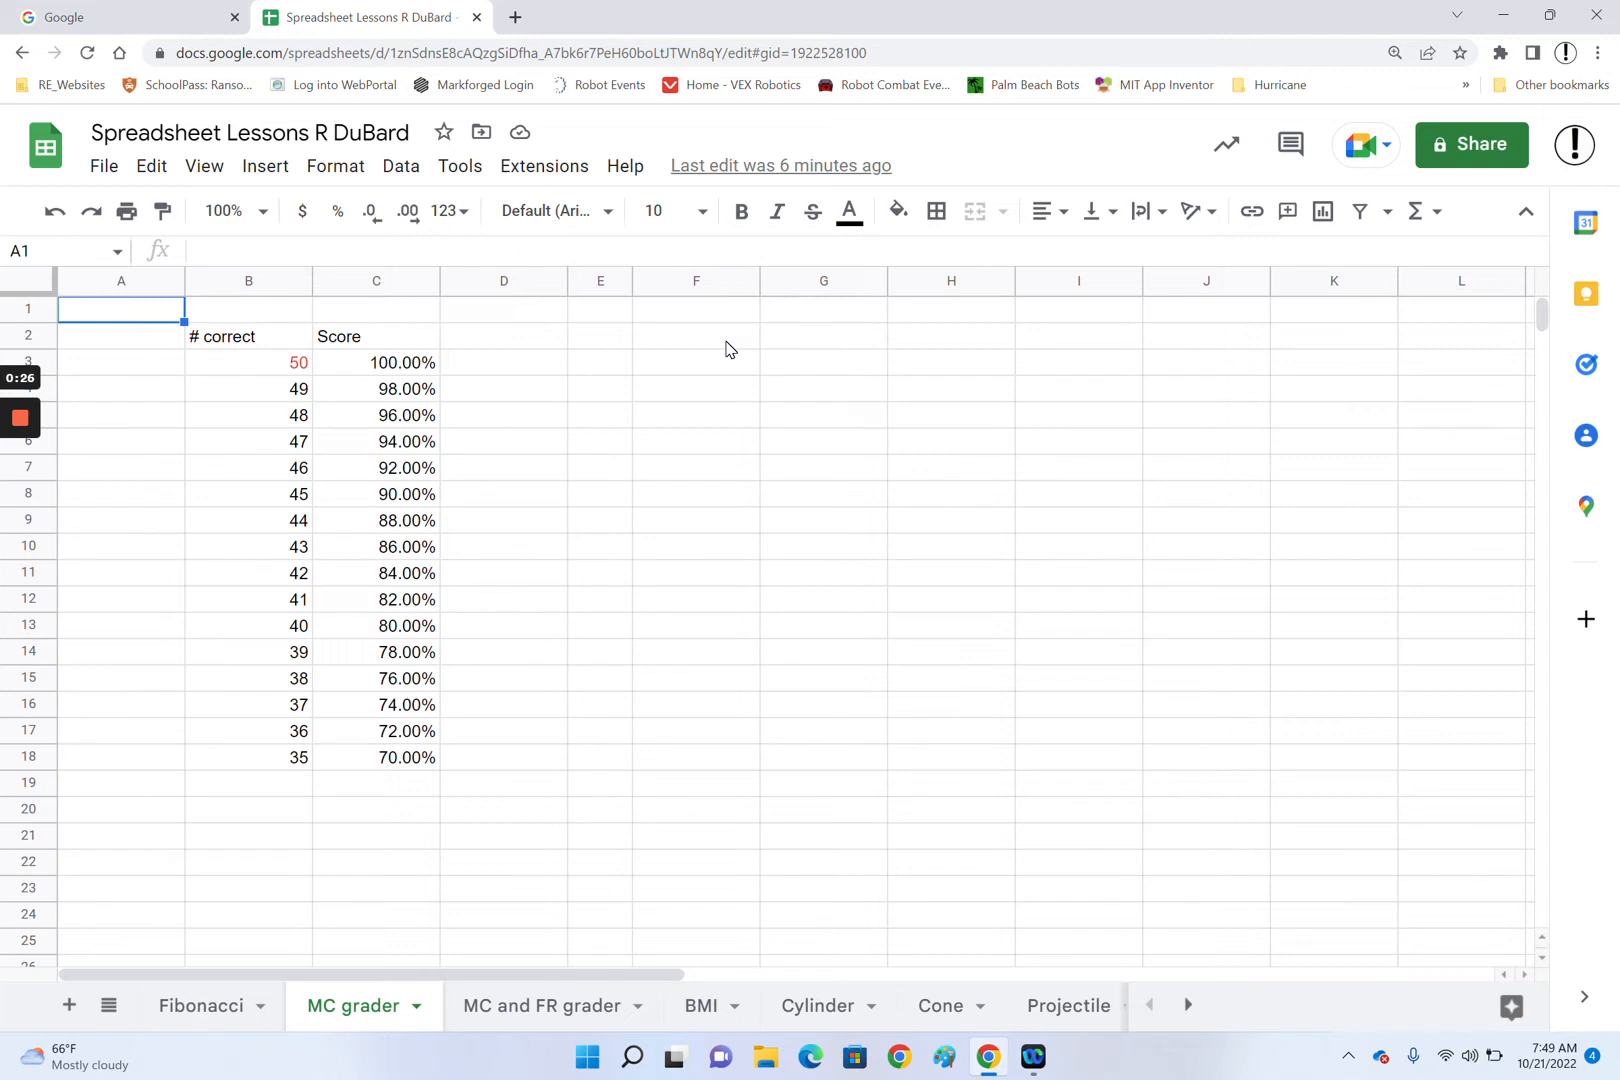
{"action": "left_click_drag", "start_coordinate": [728, 348], "coordinate": [792, 350]}
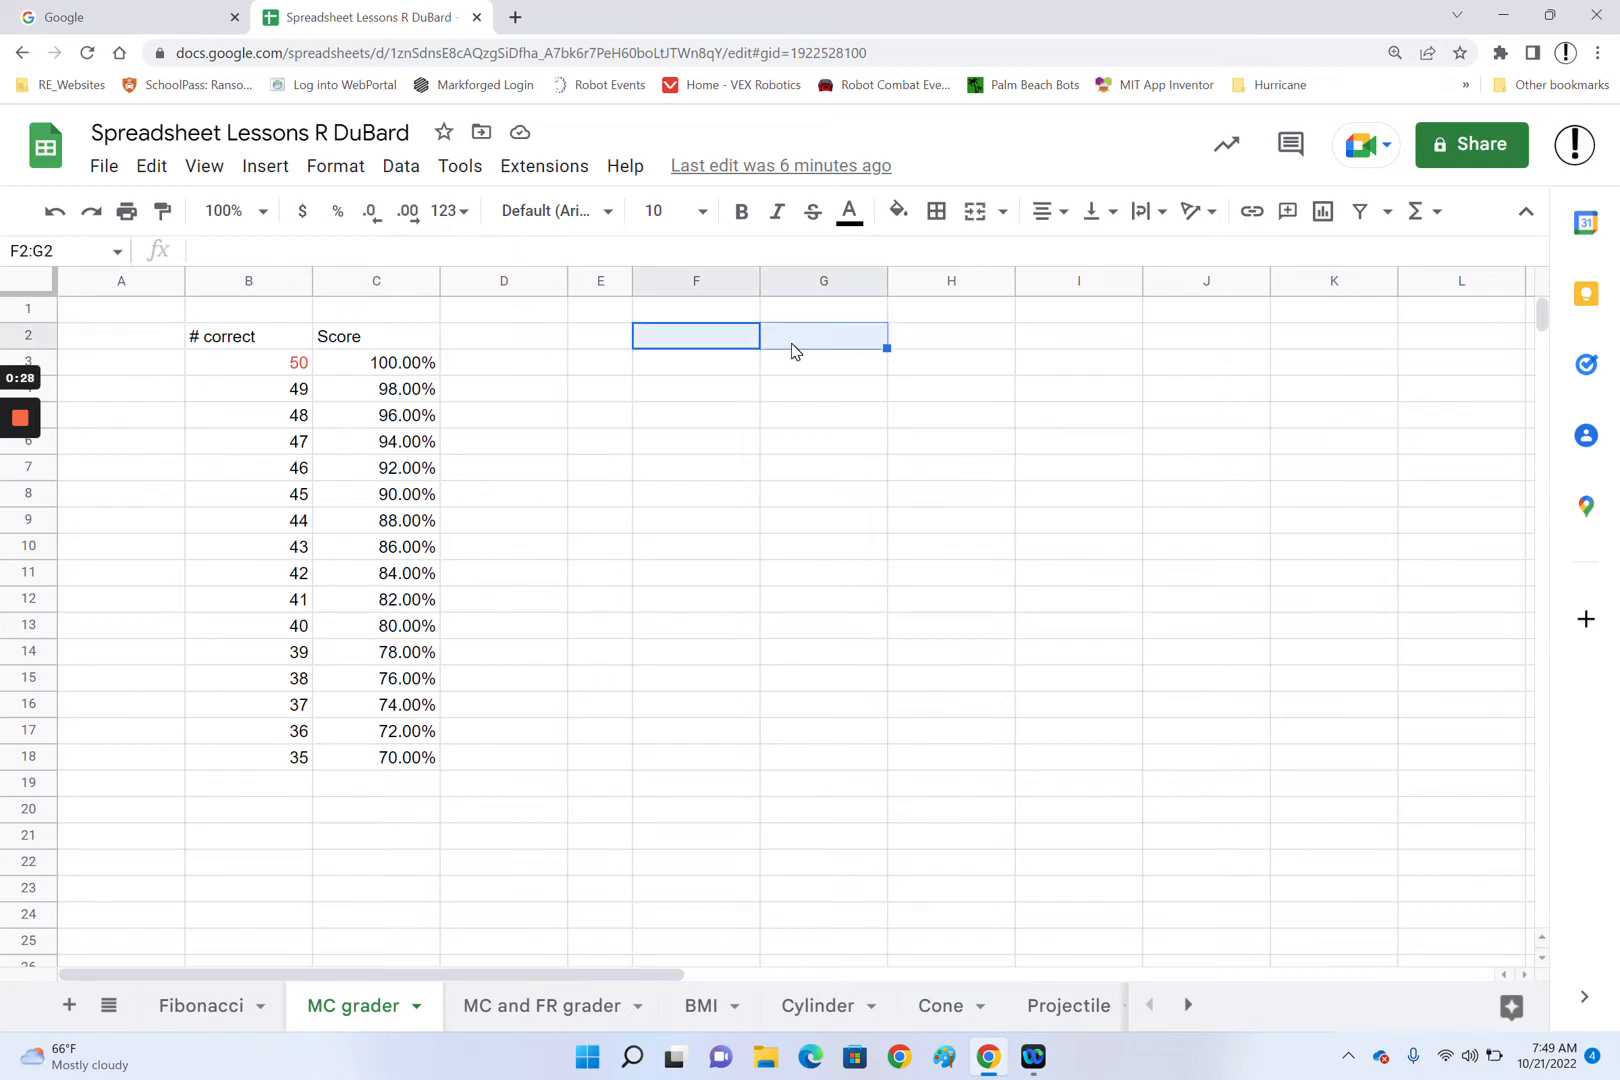
{"action": "left_click", "coordinate": [975, 210]}
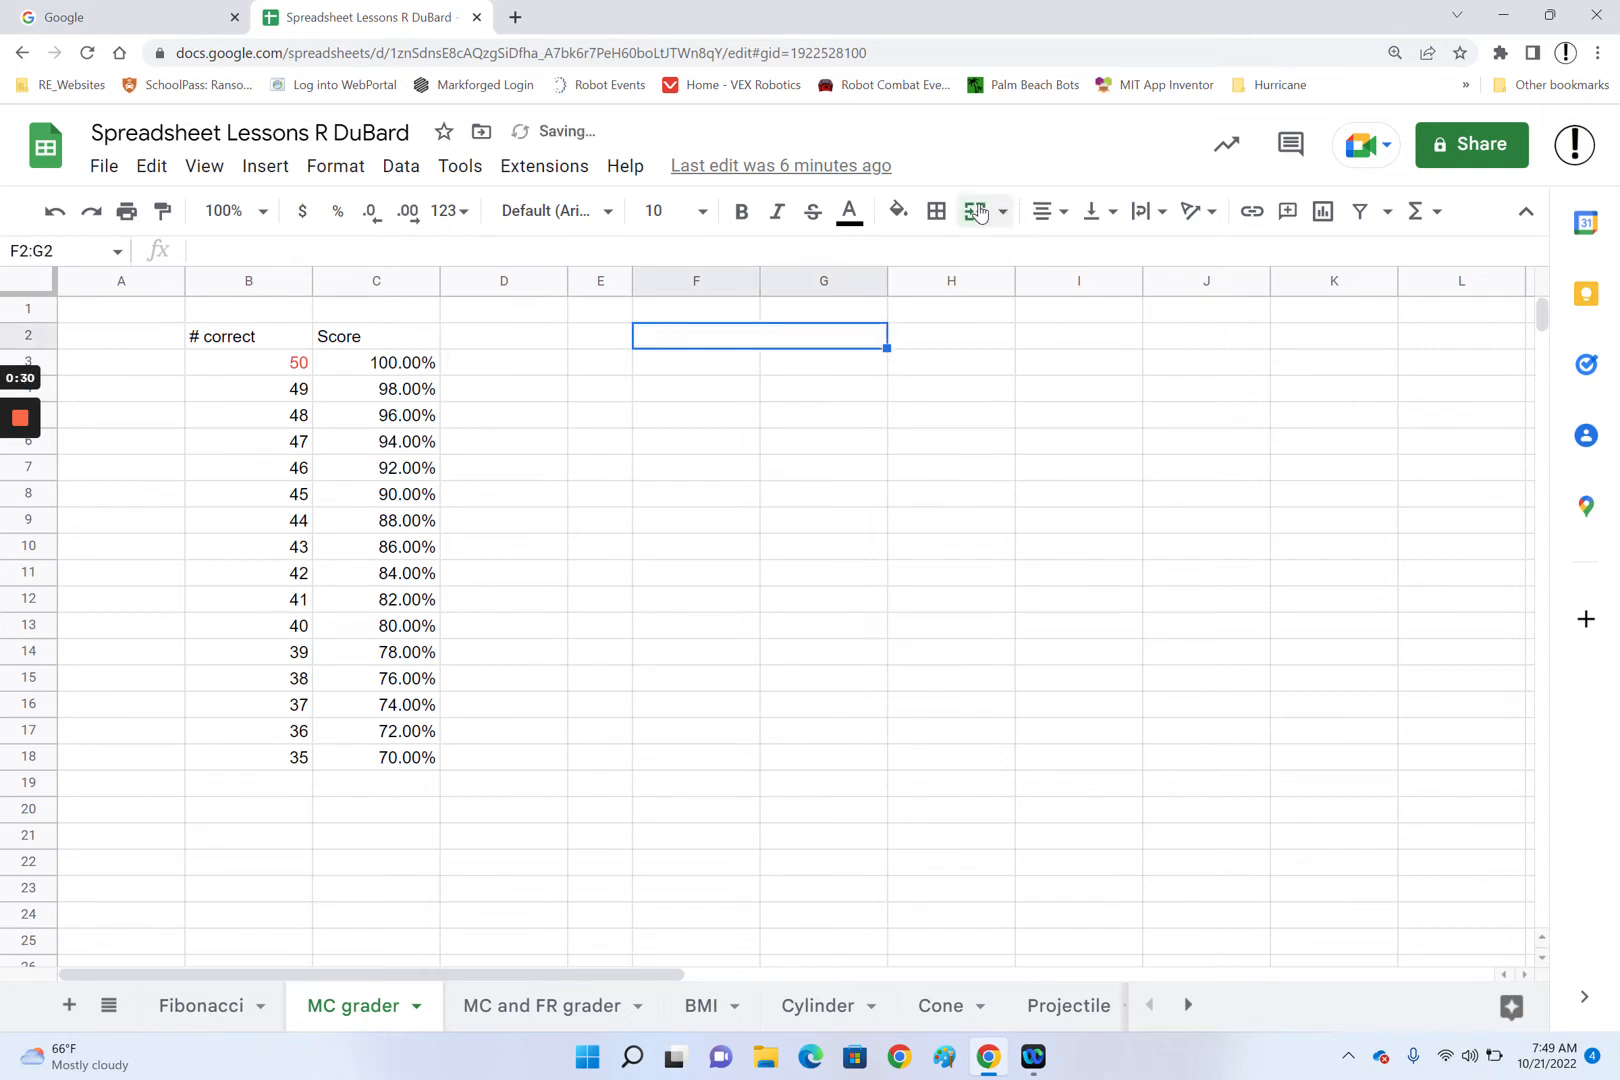
{"action": "left_click", "coordinate": [1046, 211]}
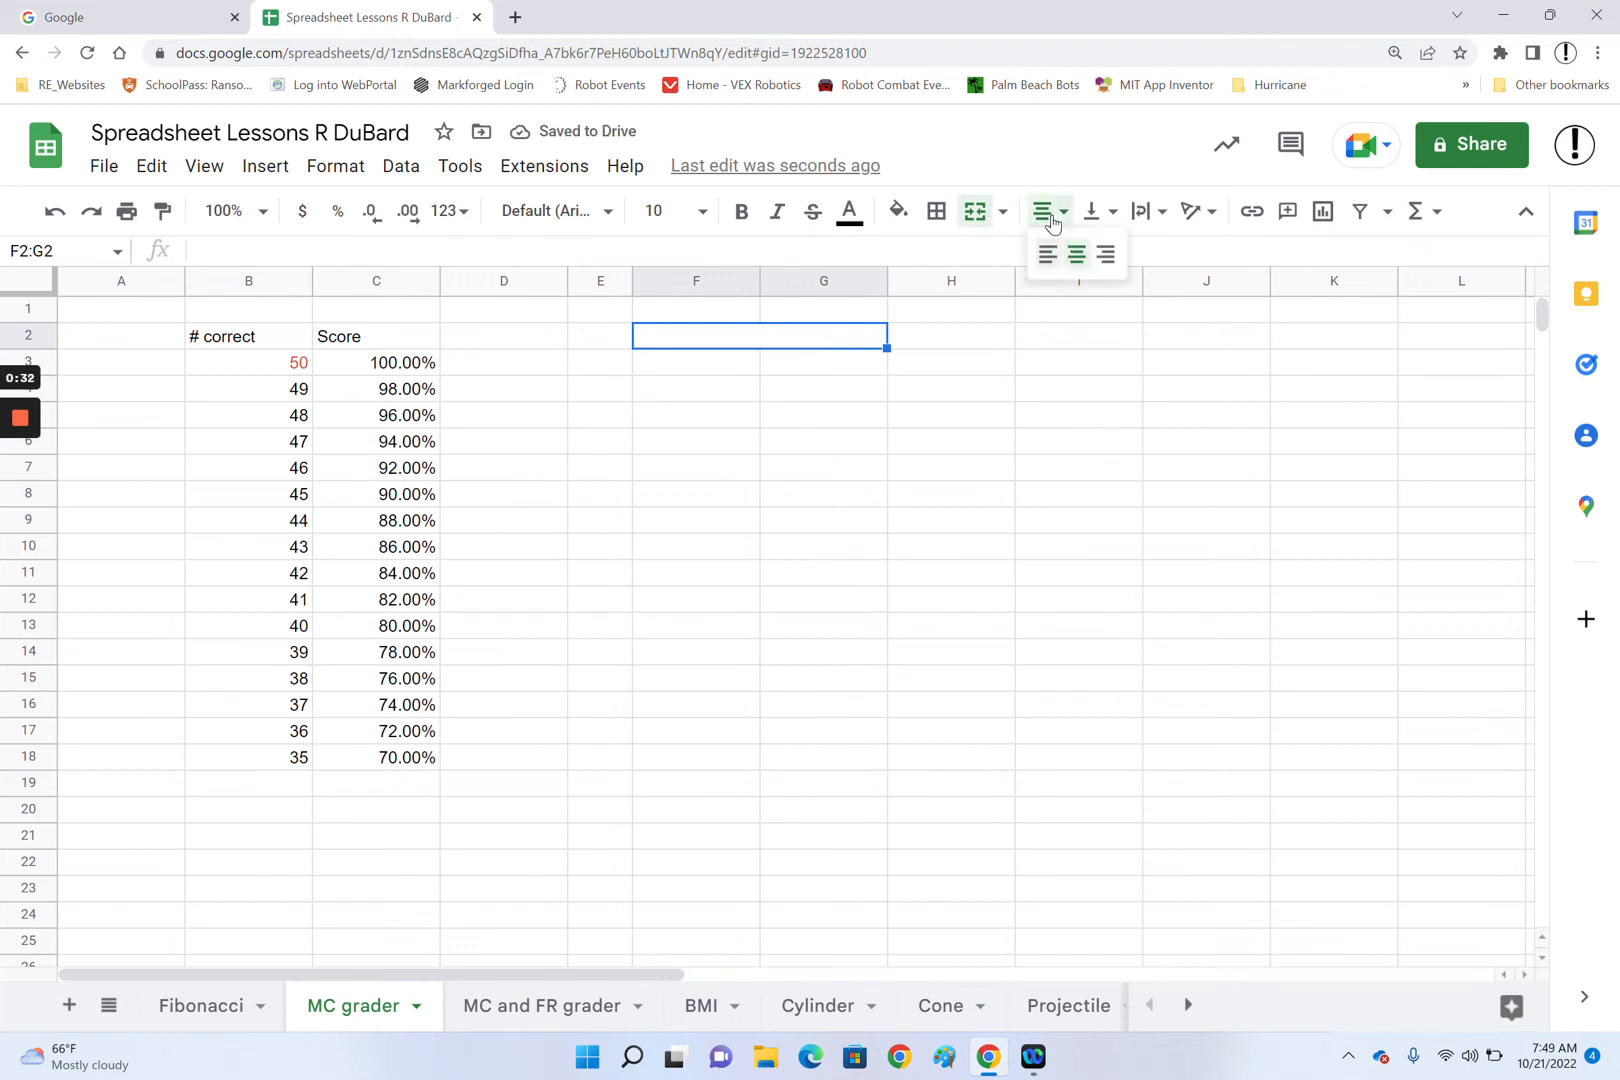
{"action": "left_click", "coordinate": [1074, 256]}
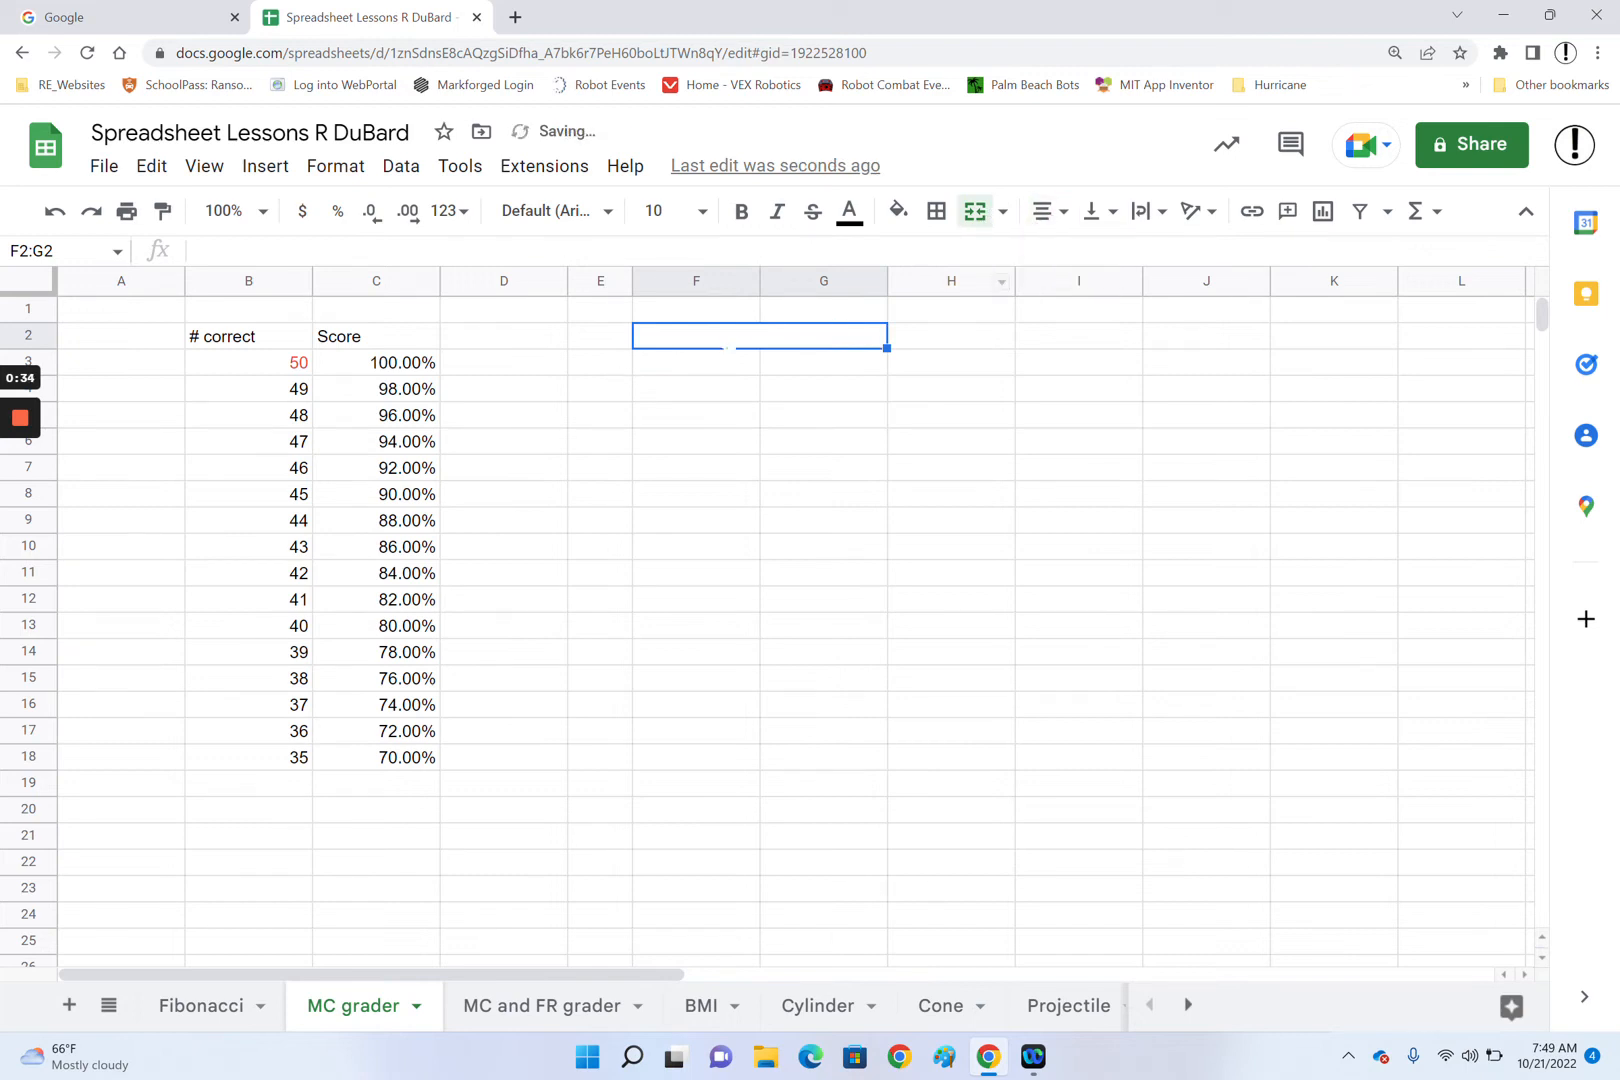
- Title the merged cell "Reference Table" and add the headers "Score" in F3 and "Letter Grade" in G3
{"action": "type", "text": "Ref"}
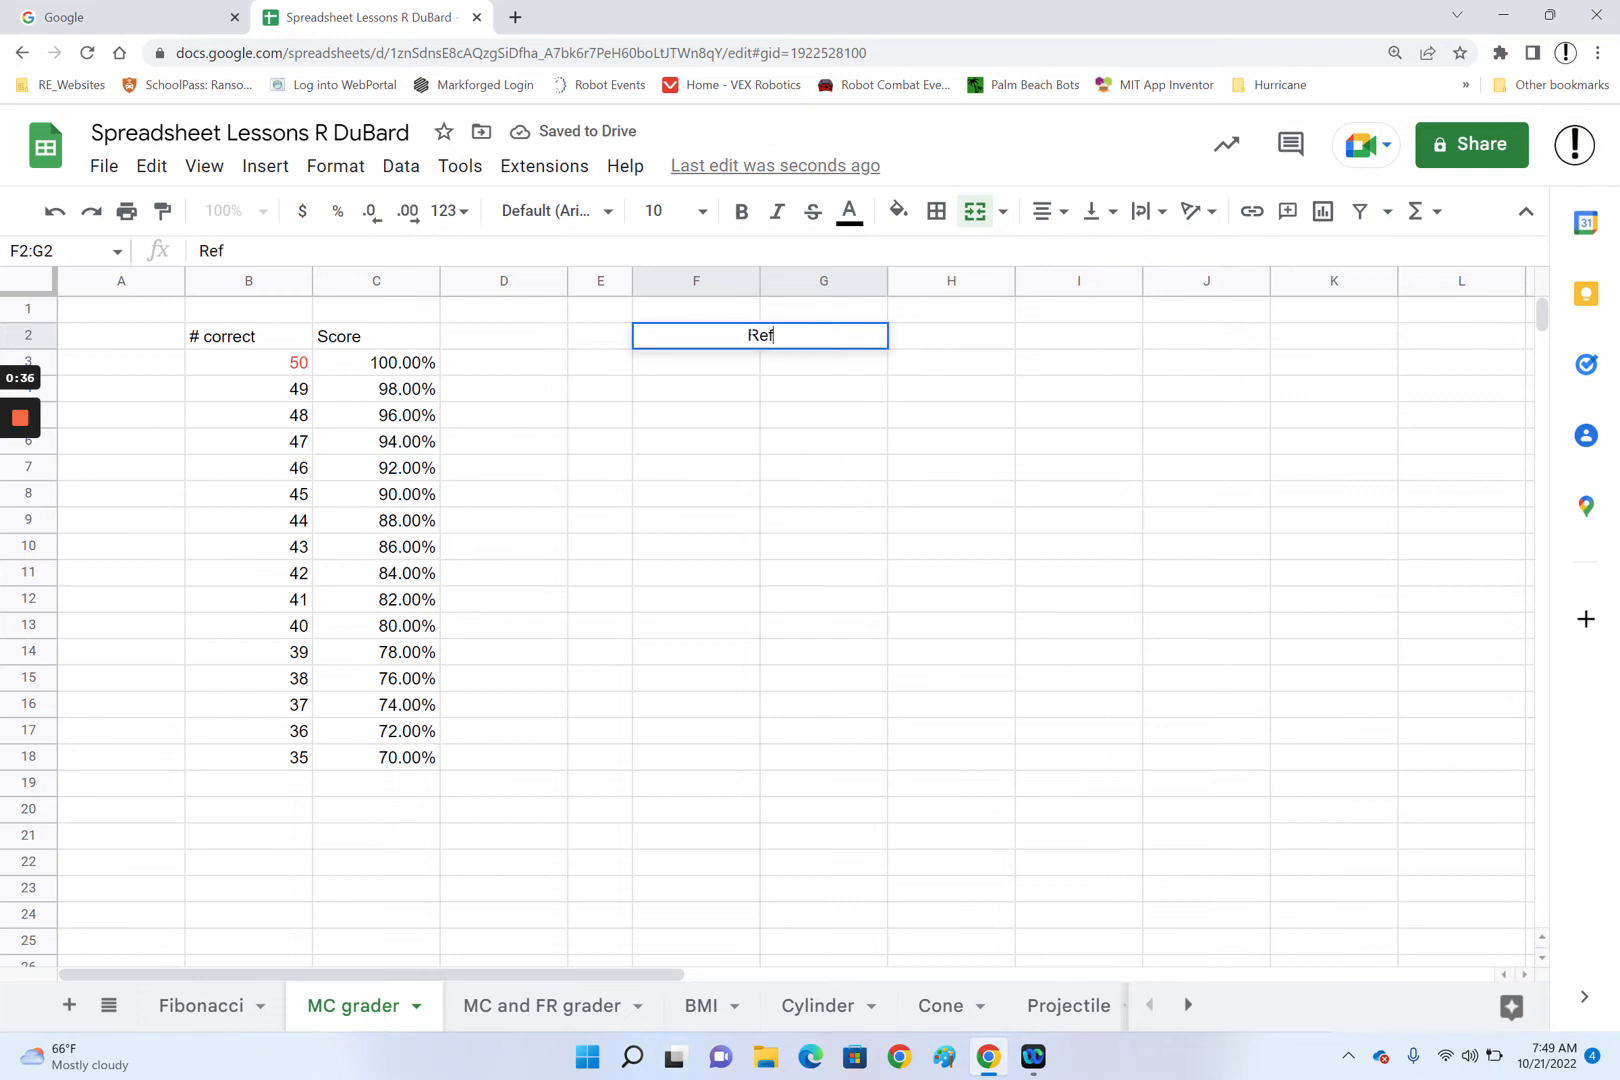
{"action": "type", "text": "erence Table"}
{"action": "key", "text": "Return"}
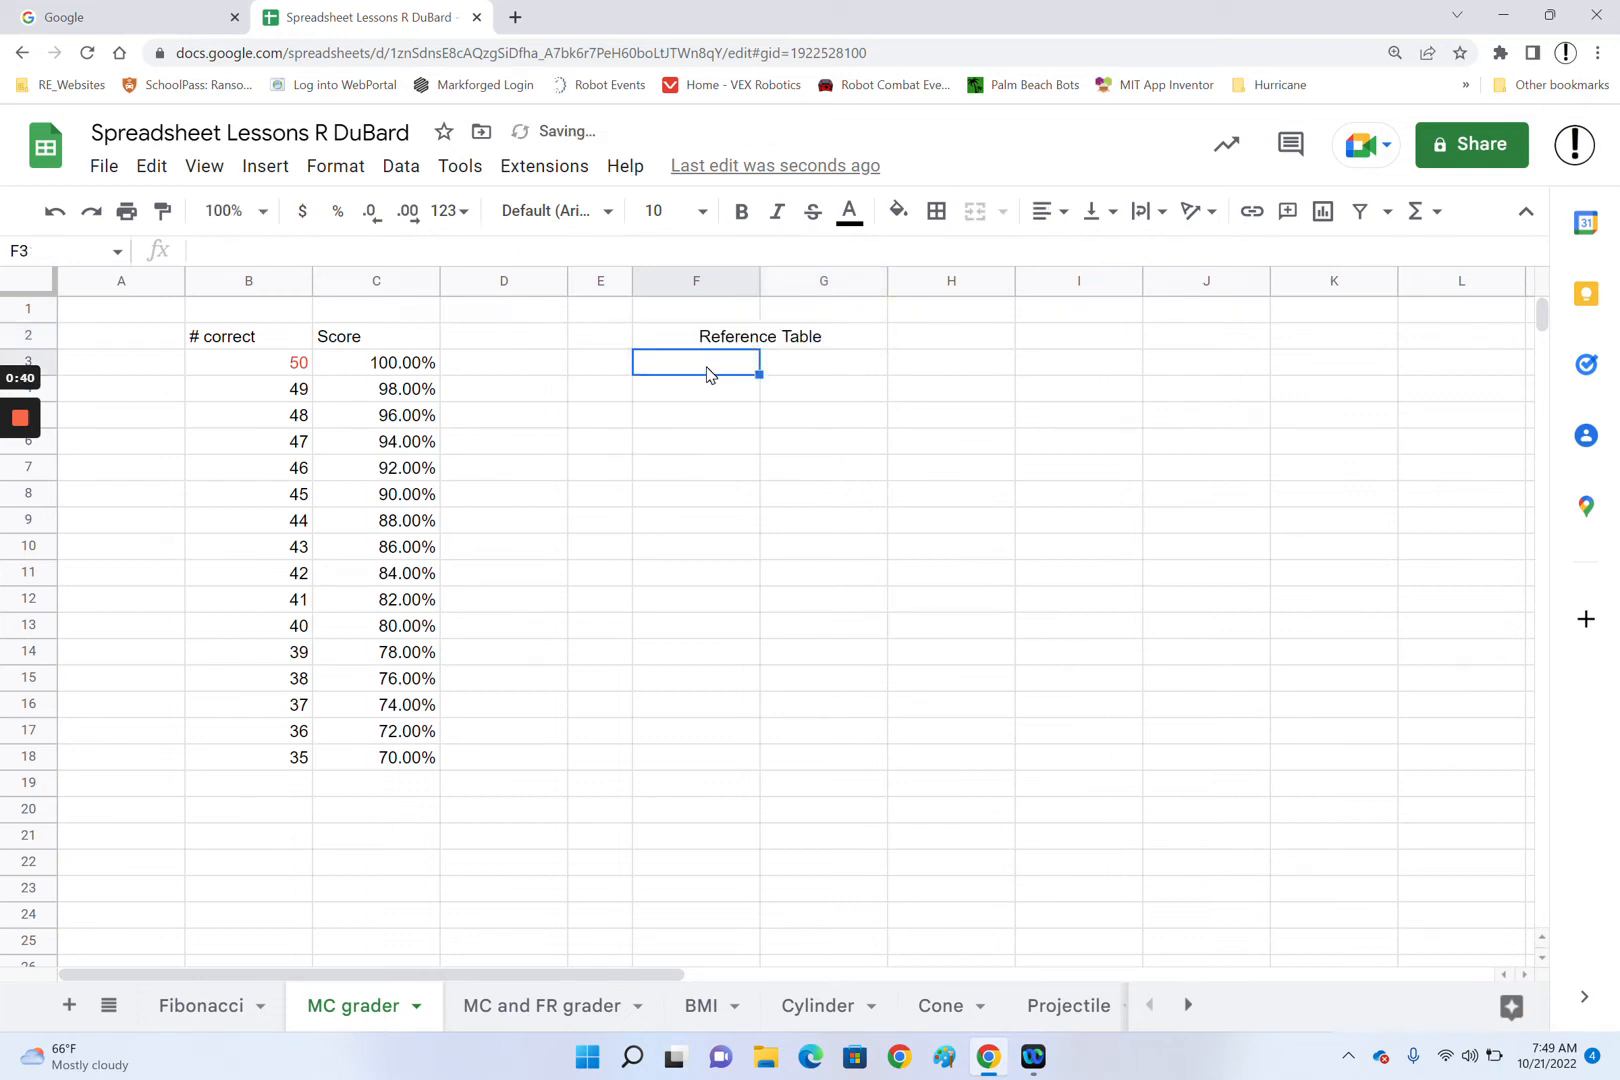
{"action": "type", "text": "Score"}
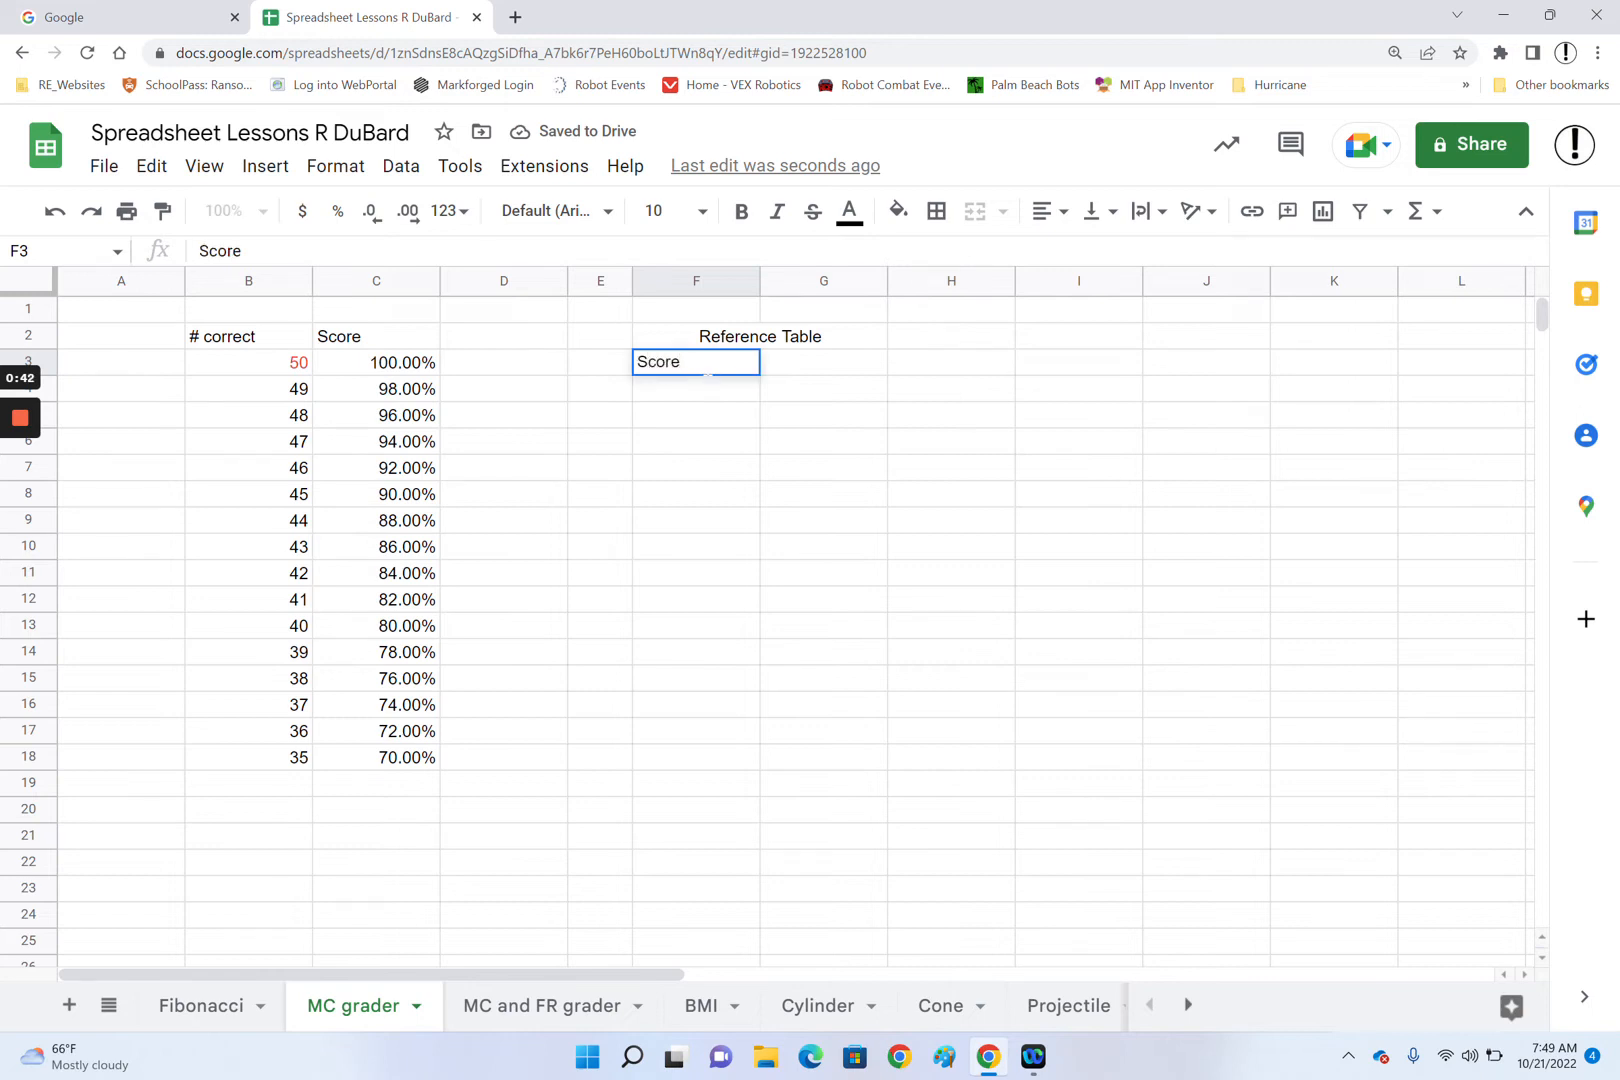
{"action": "key", "text": "Tab"}
{"action": "type", "text": "Letter Grade"}
- Fill the first row of the reference table with 97.5% in F4 and A+ in G4
{"action": "left_click", "coordinate": [700, 403]}
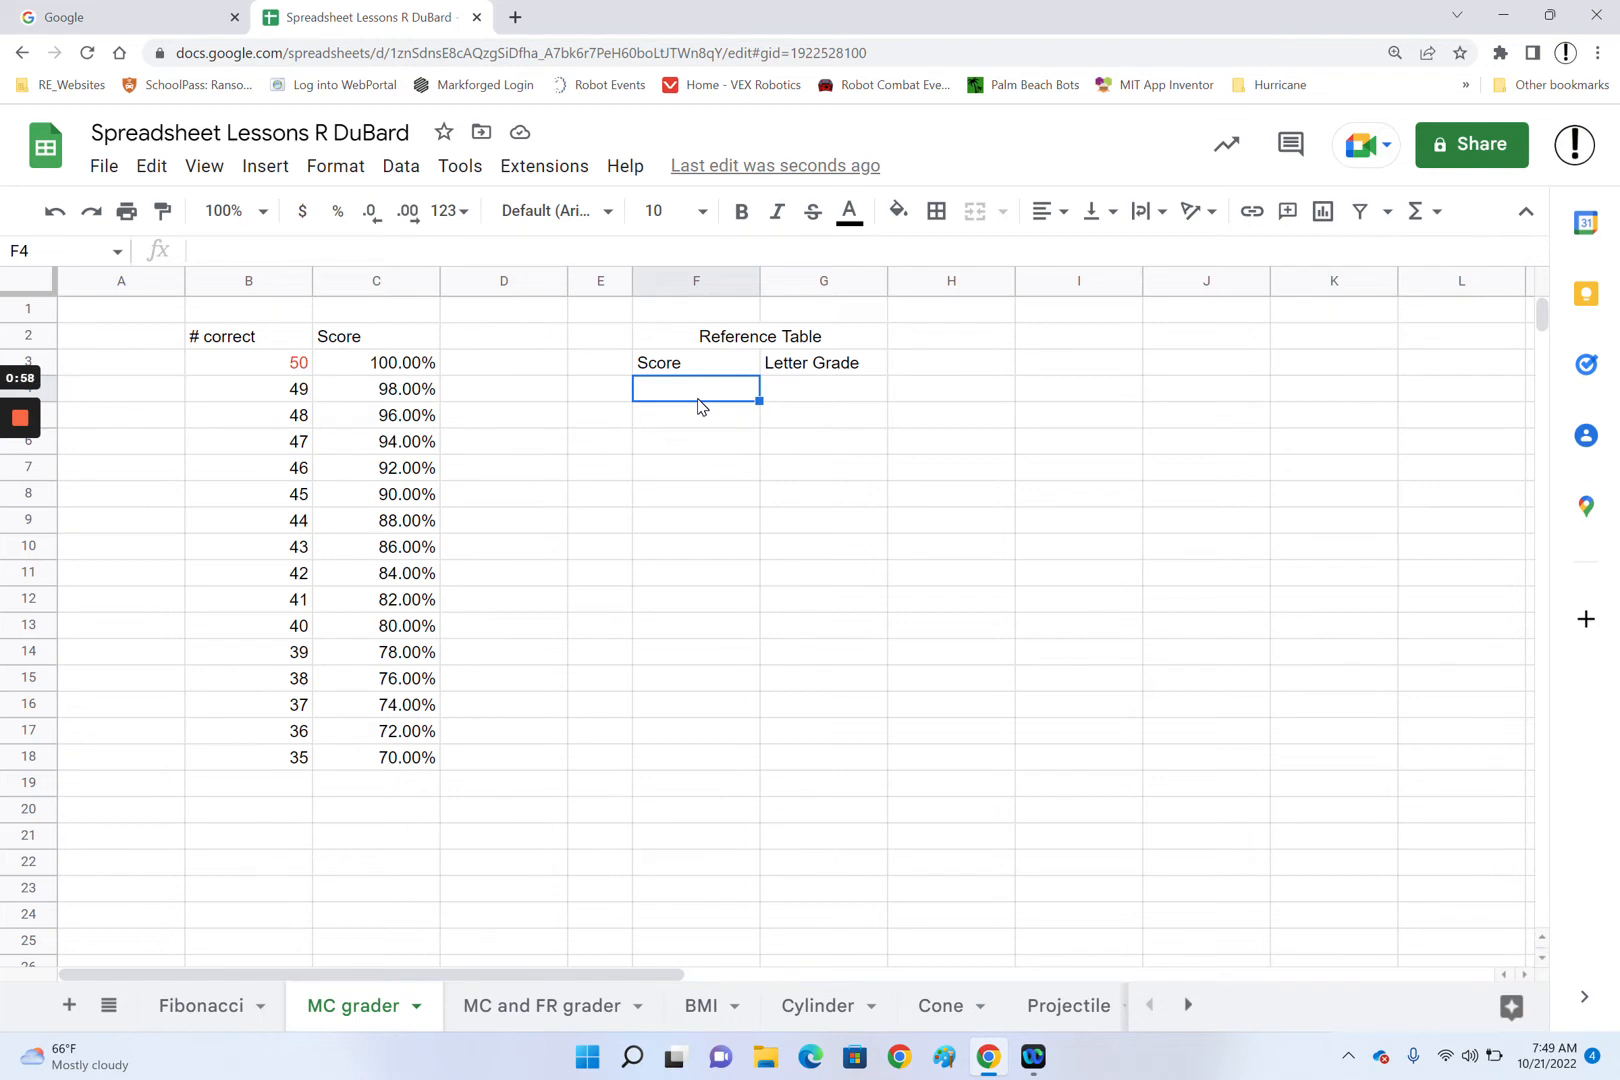
{"action": "type", "text": "97.5"}
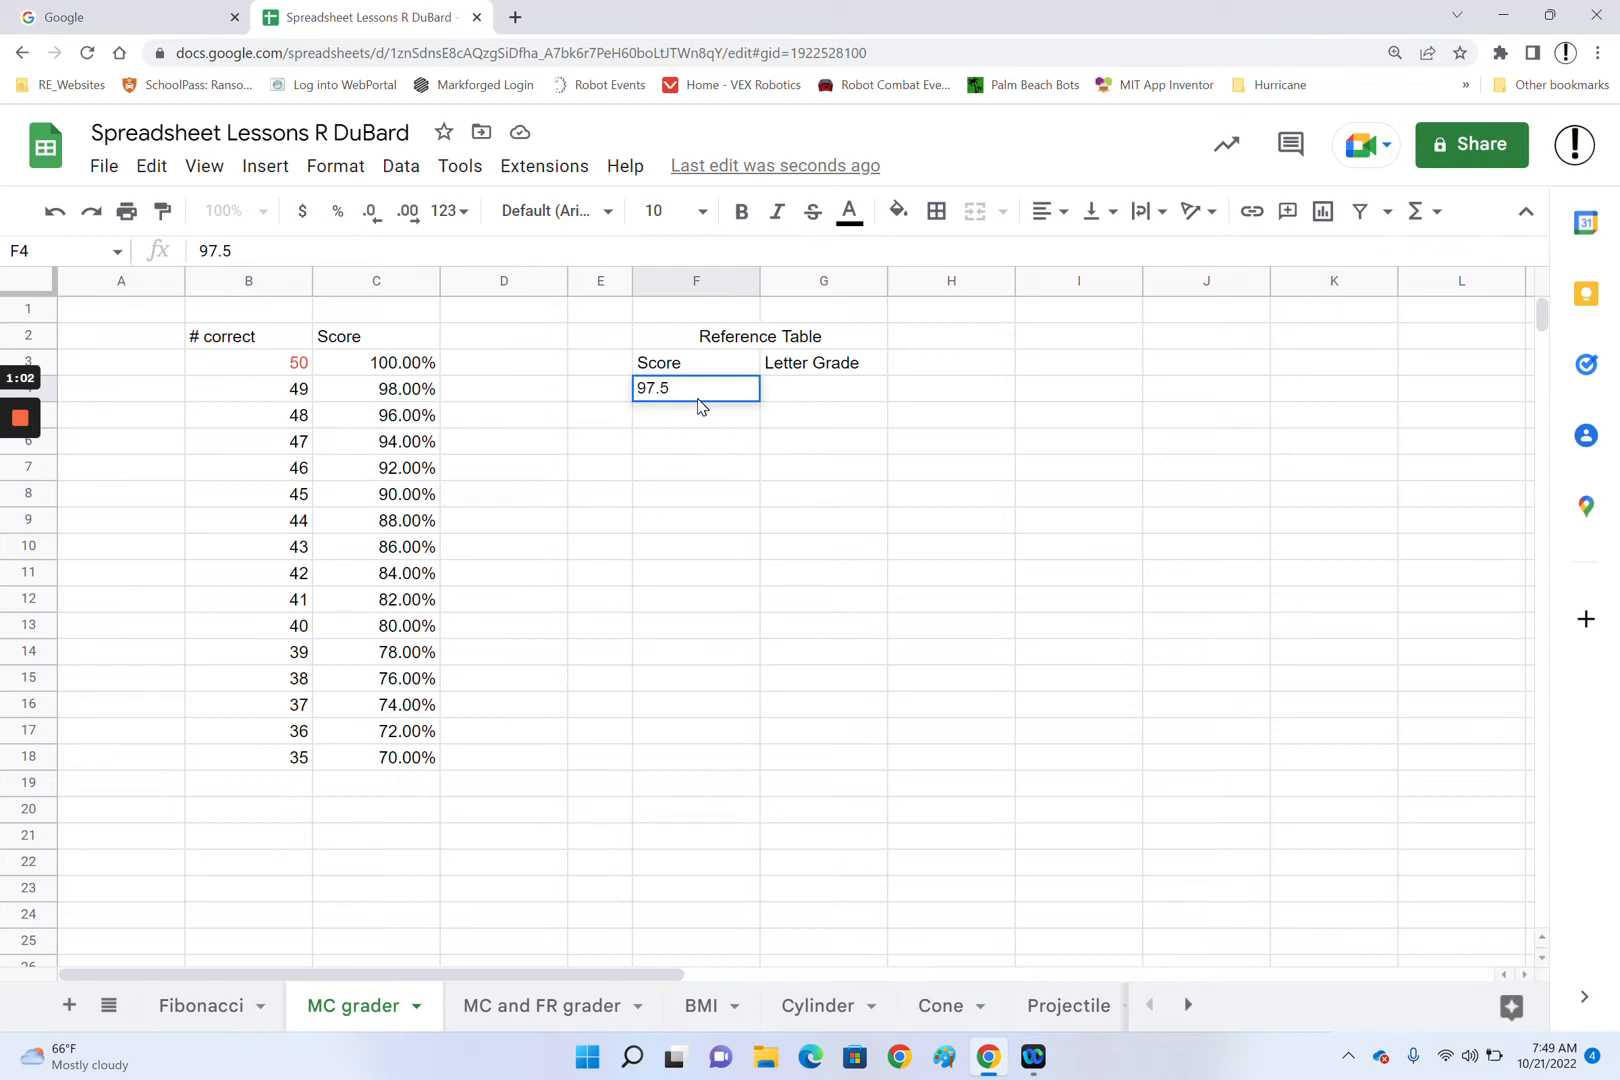
{"action": "type", "text": "%"}
{"action": "key", "text": "Return"}
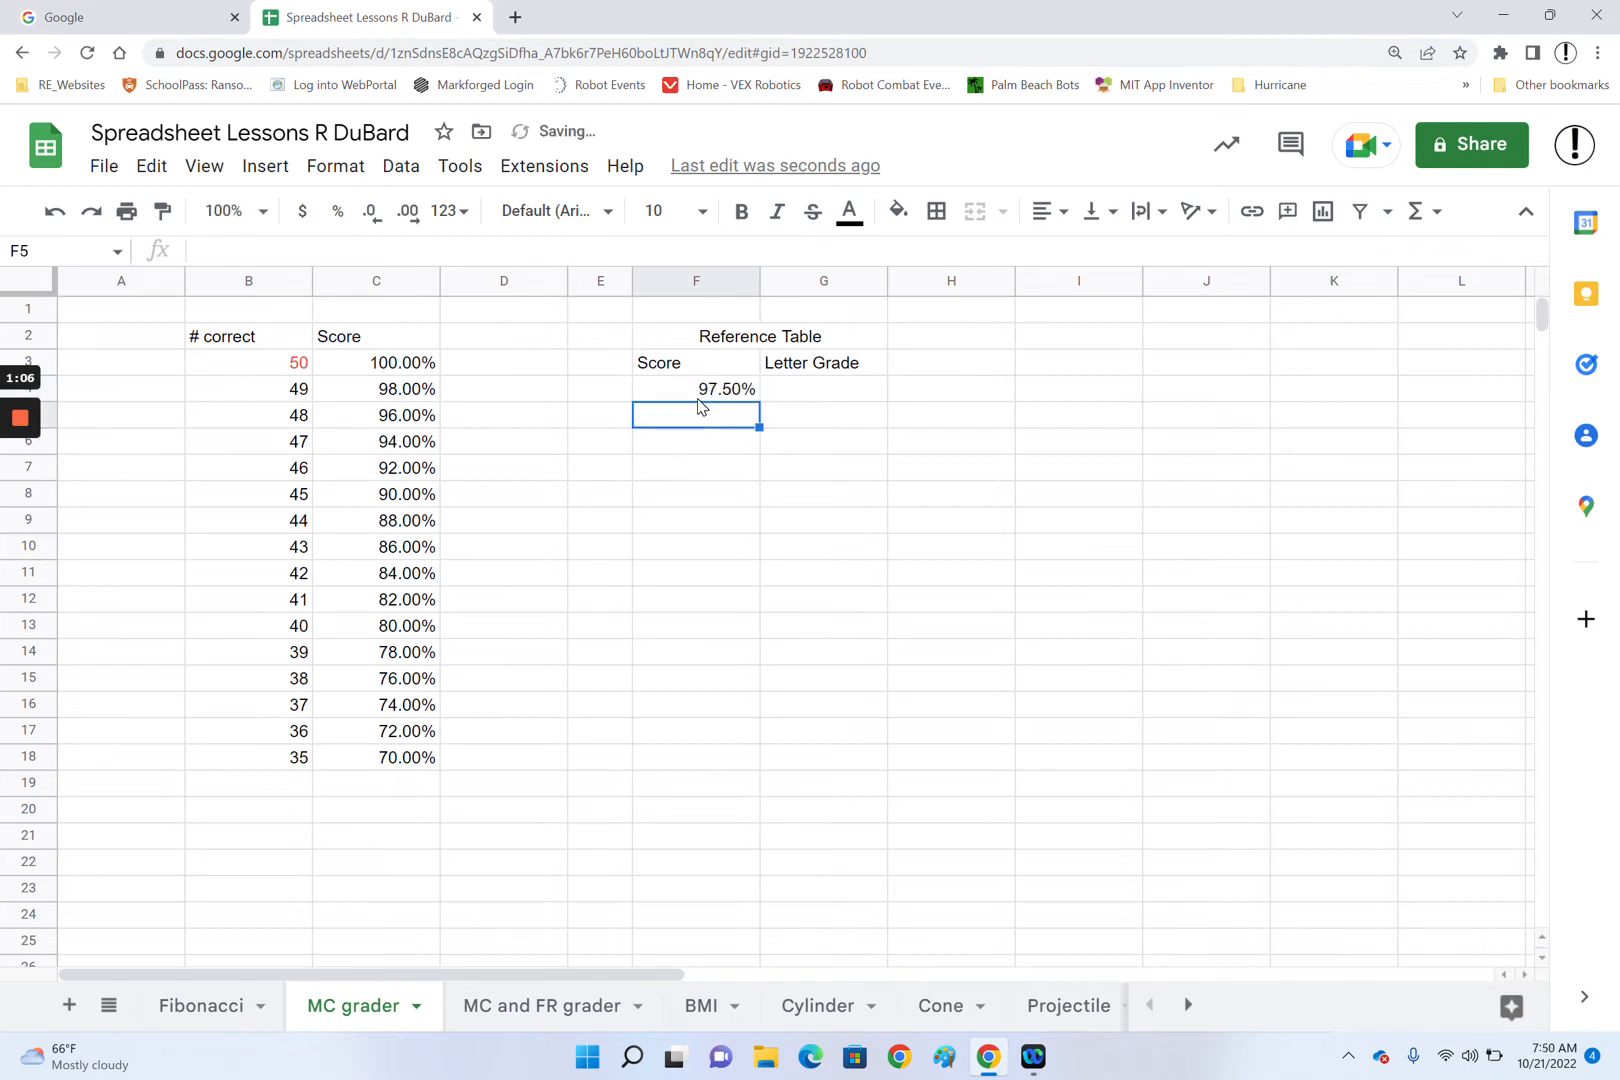
{"action": "left_click", "coordinate": [835, 401]}
{"action": "type", "text": "A+"}
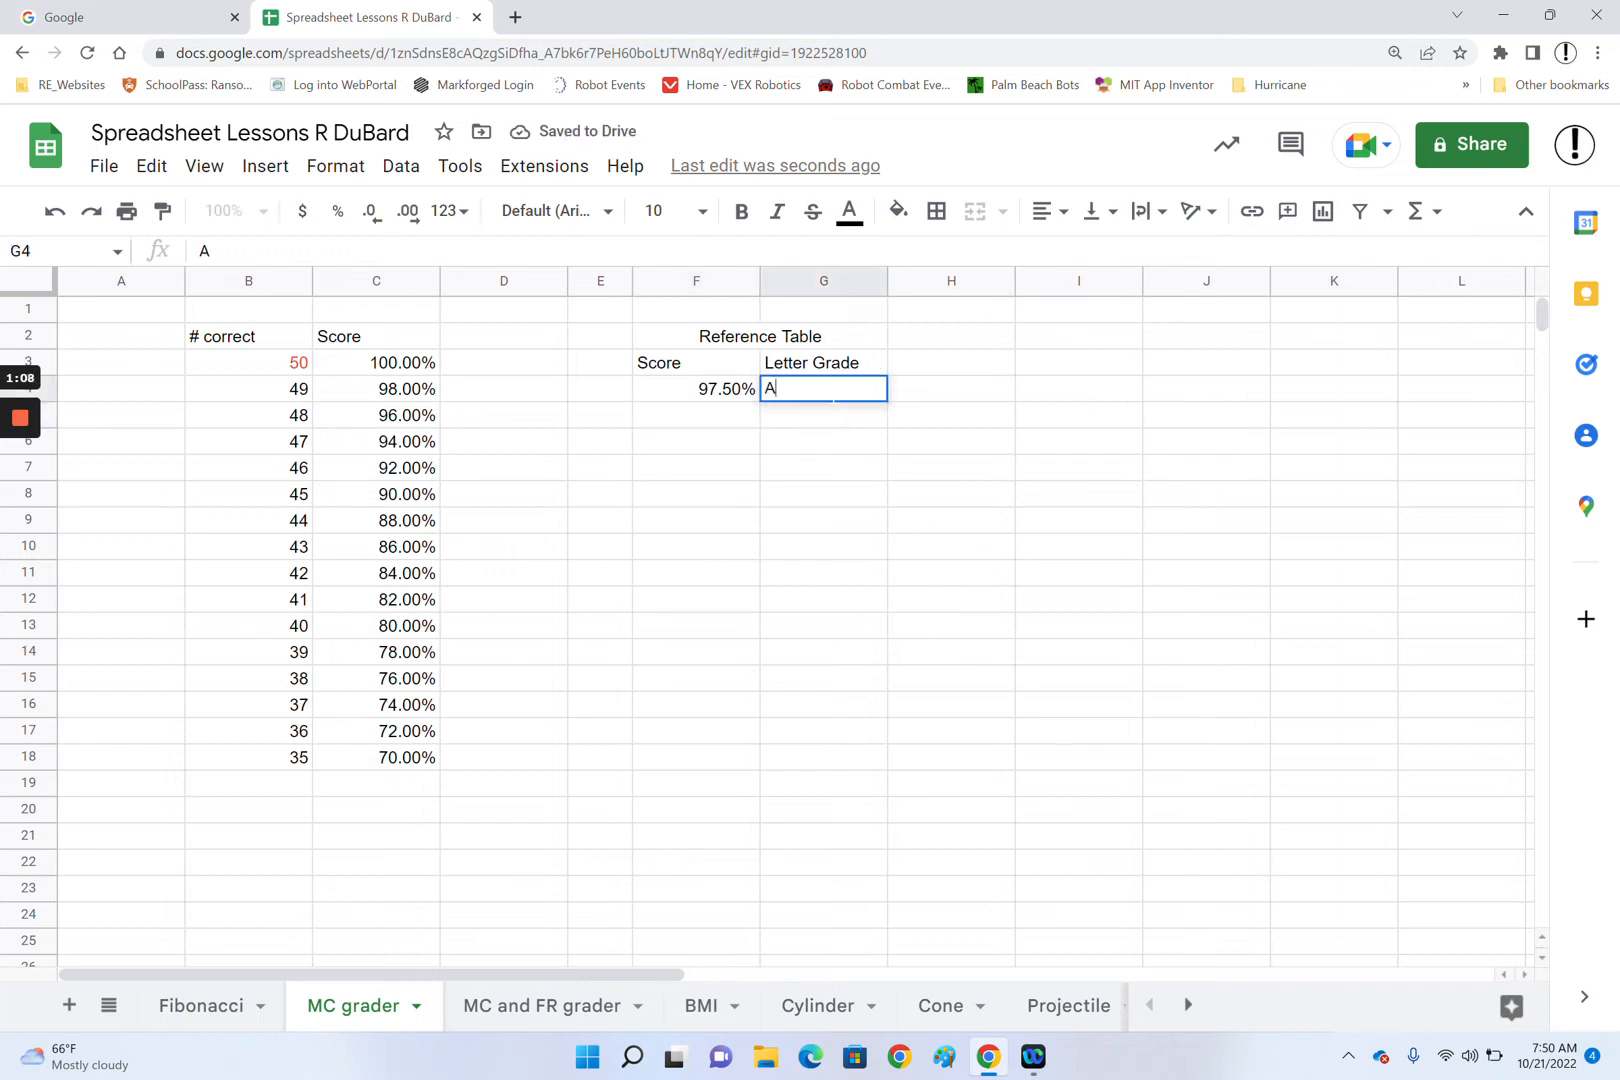
- Add the second grade row with 92.5% in F5 and A in G5
{"action": "left_click", "coordinate": [717, 420]}
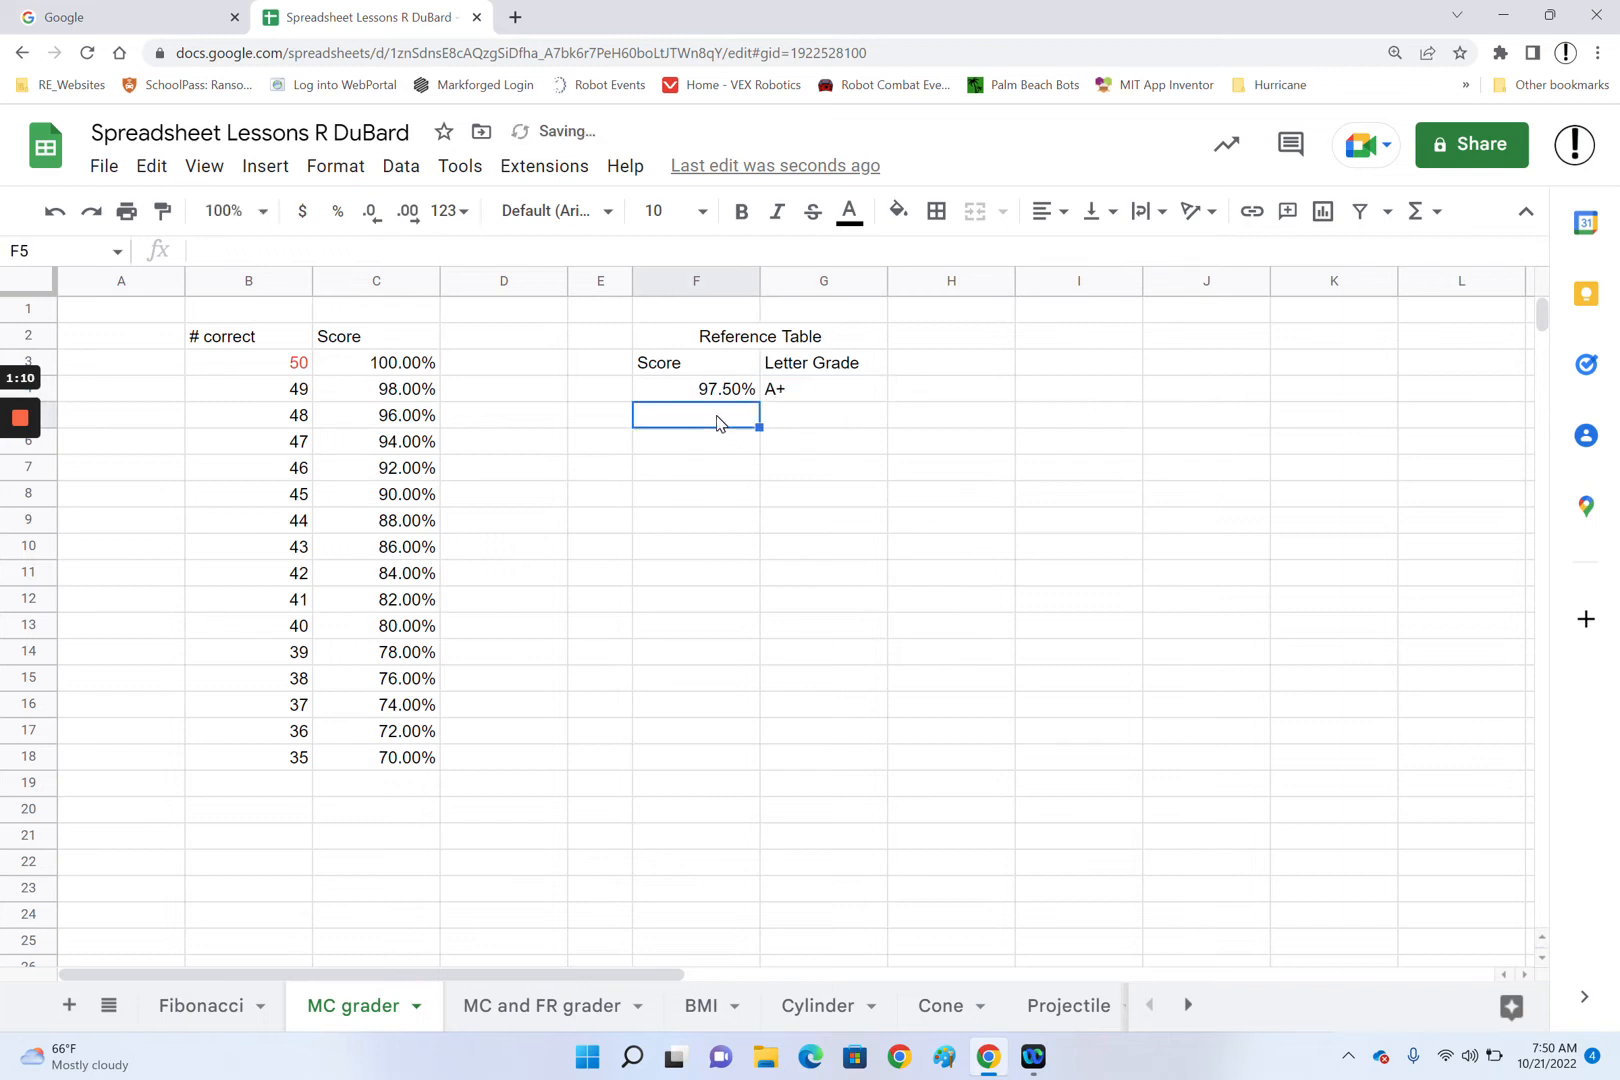
{"action": "type", "text": "92"}
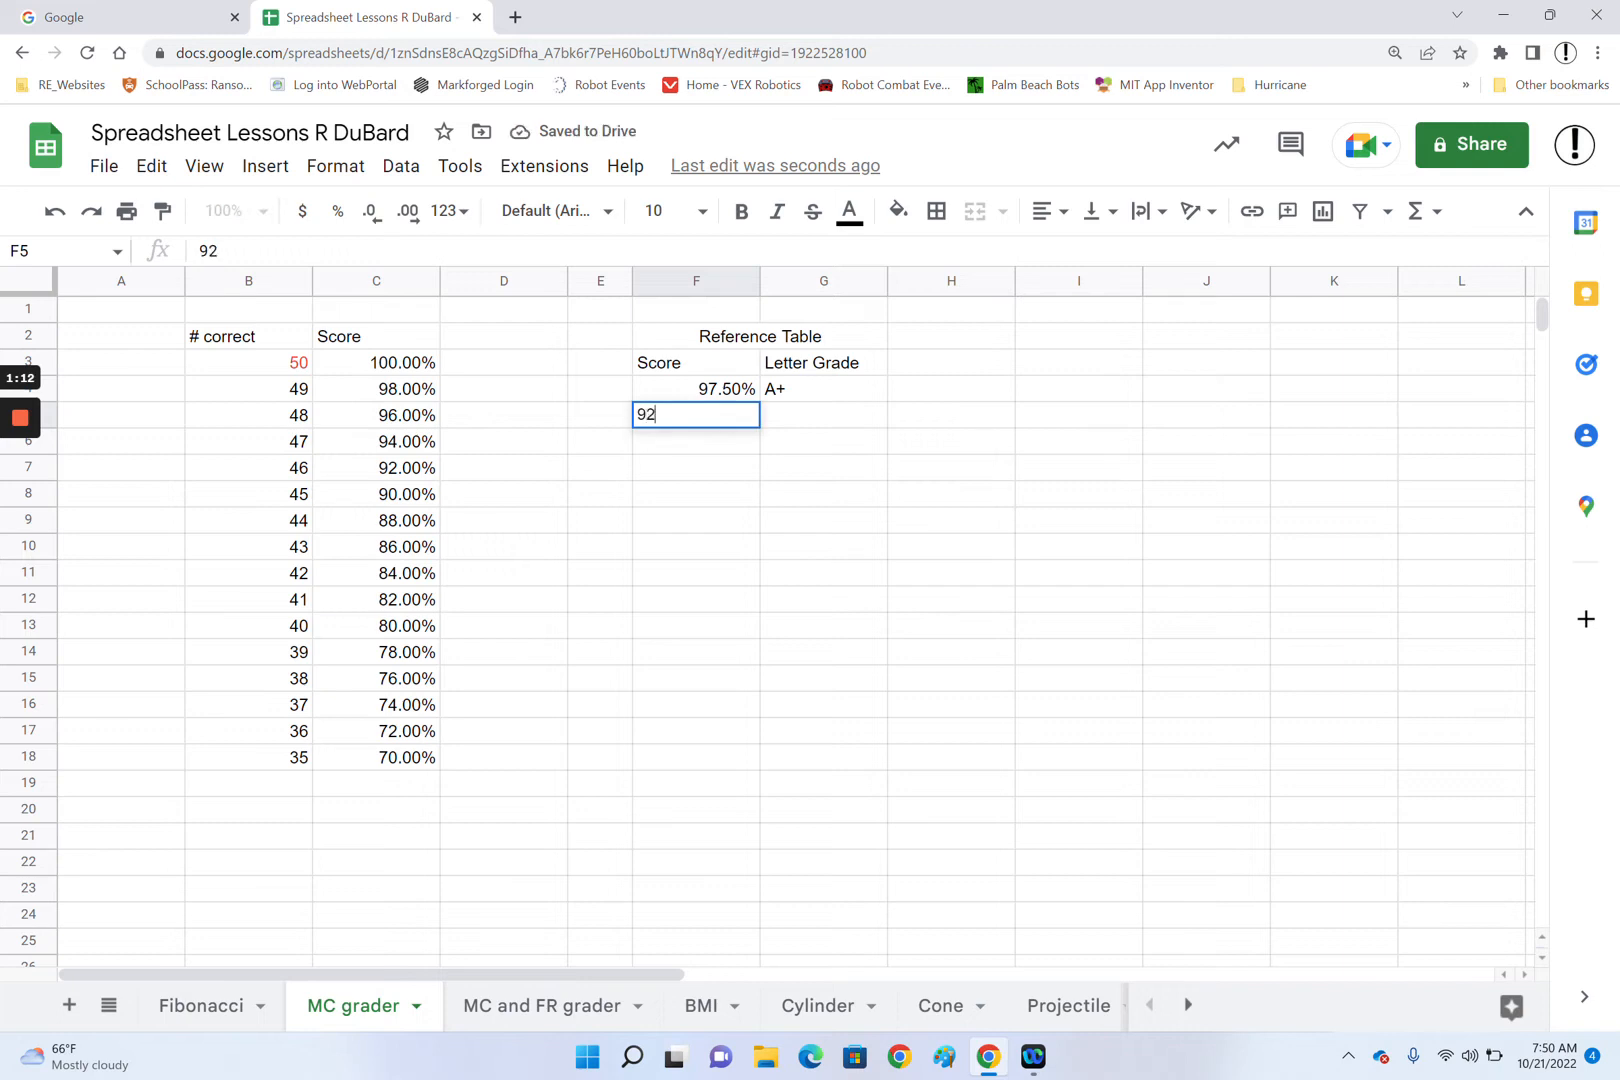
{"action": "type", "text": ".5%"}
{"action": "key", "text": "Tab"}
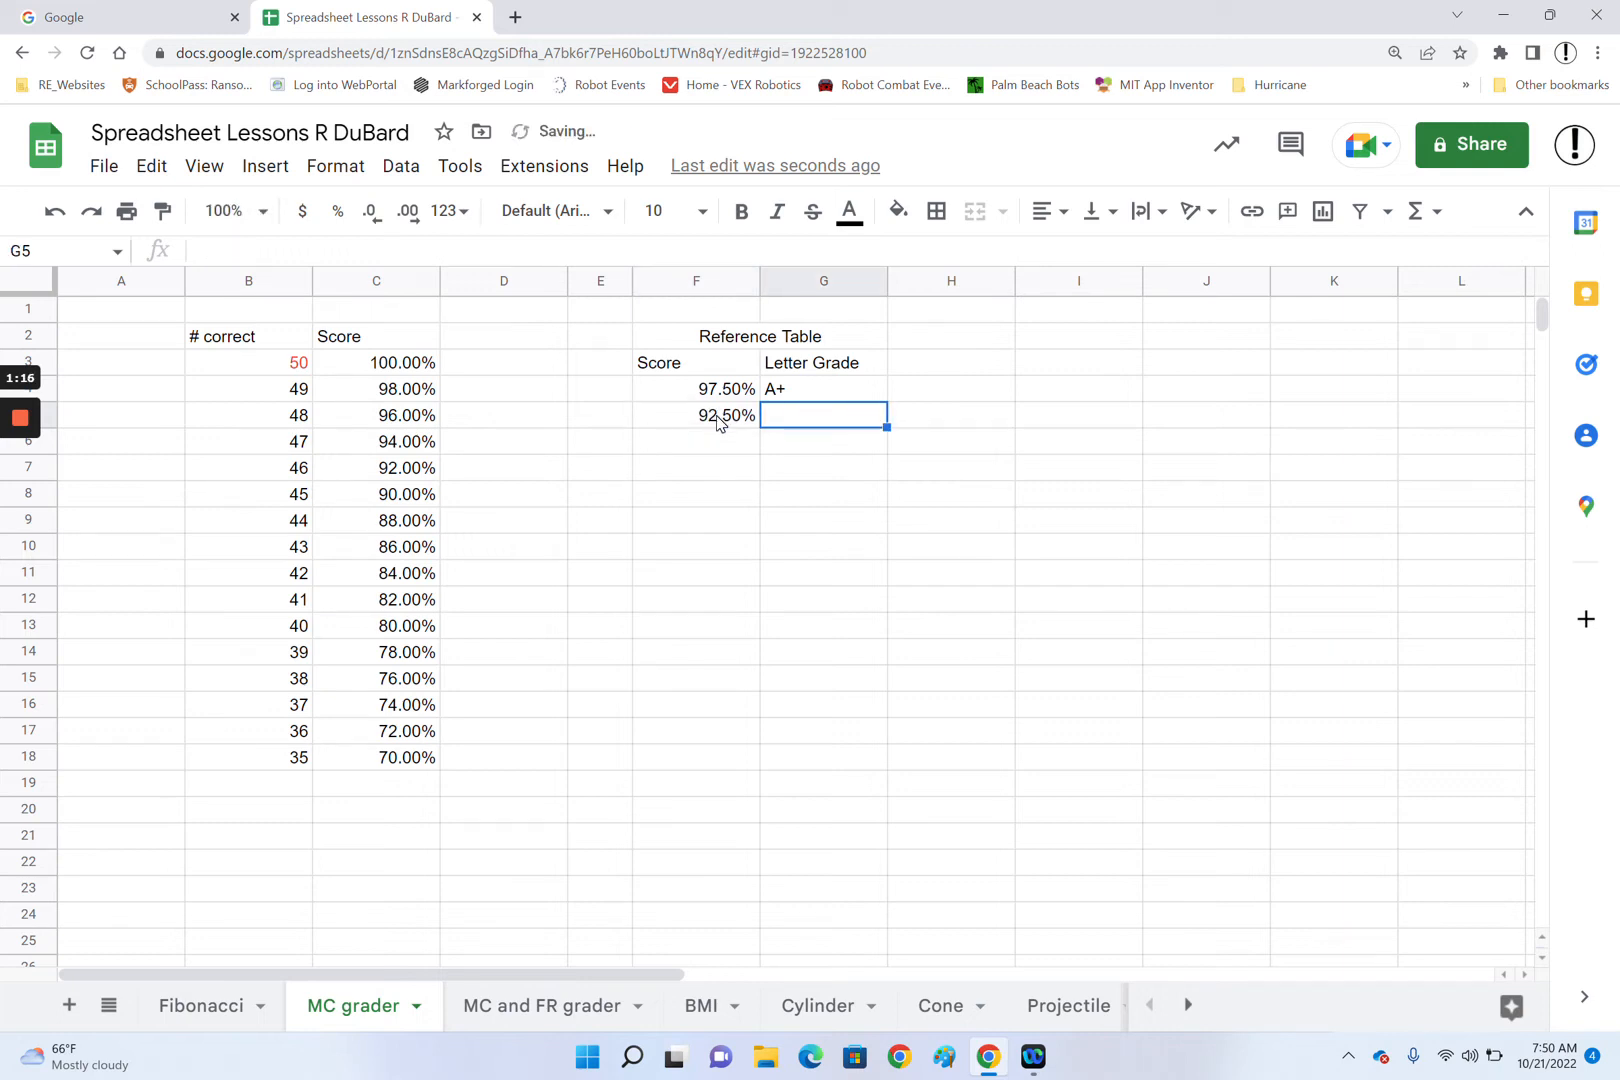
{"action": "type", "text": "A"}
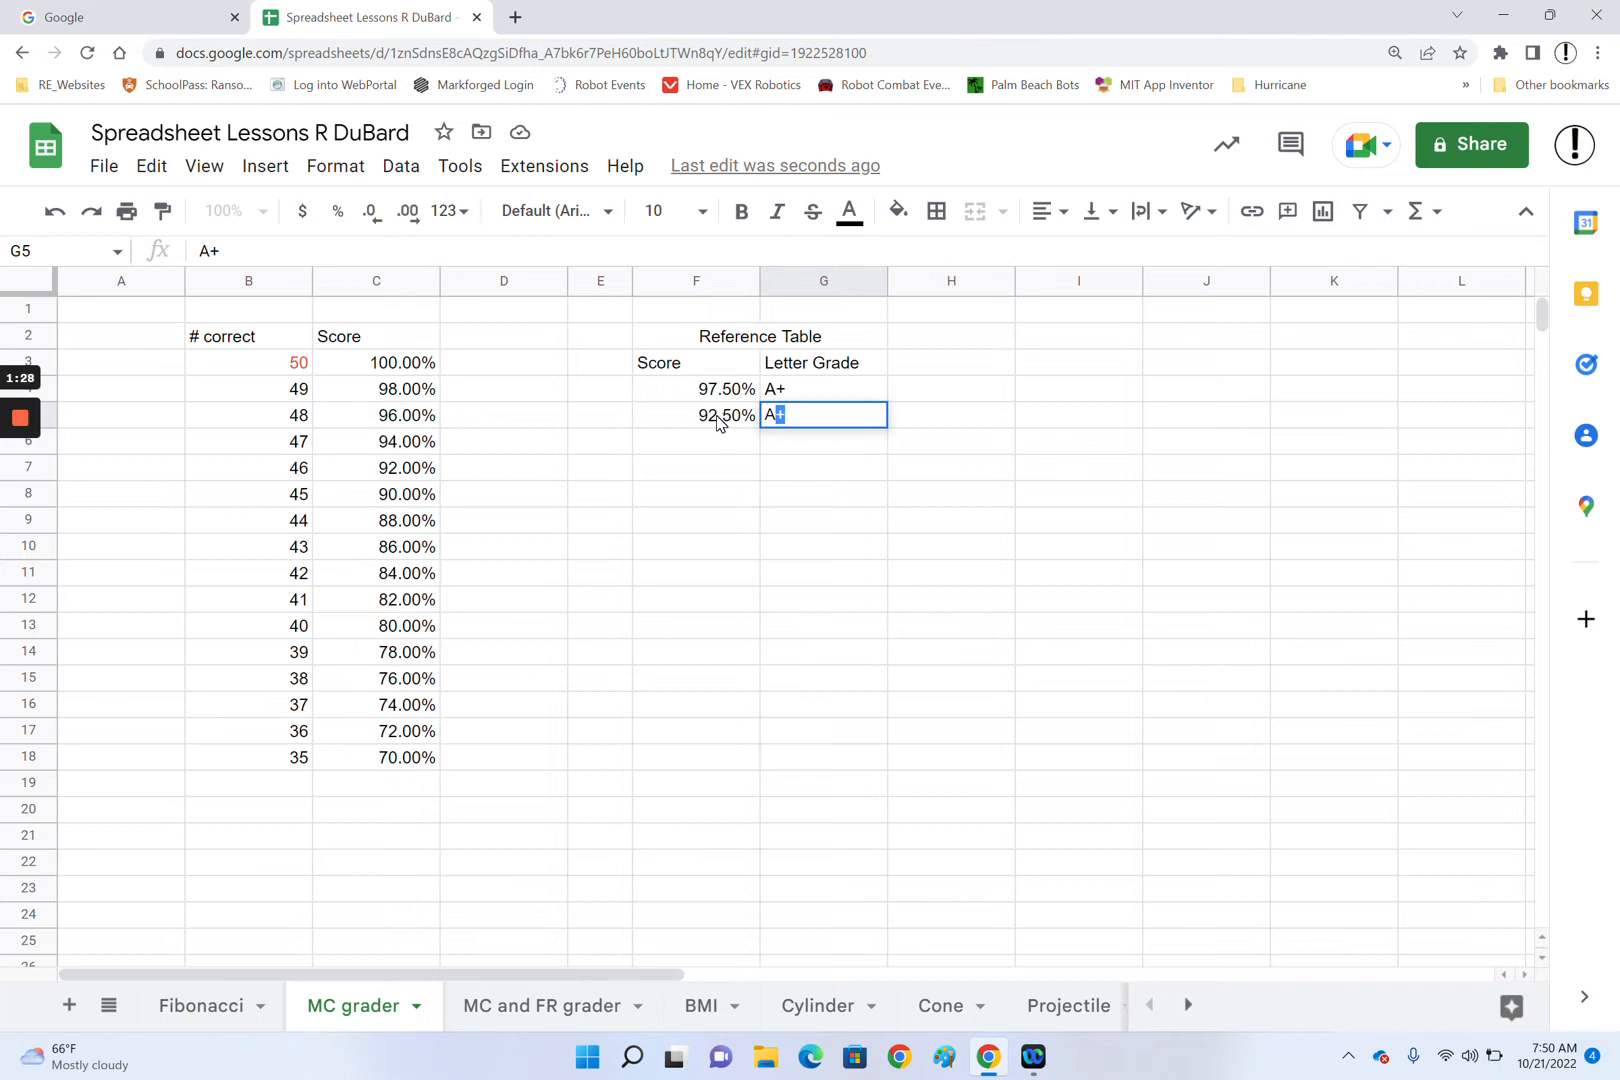
{"action": "key", "text": "BackSpace"}
{"action": "key", "text": "Return"}
- Add the third grade row with 89.5% in F6 and A- in G6
{"action": "type", "text": "8"}
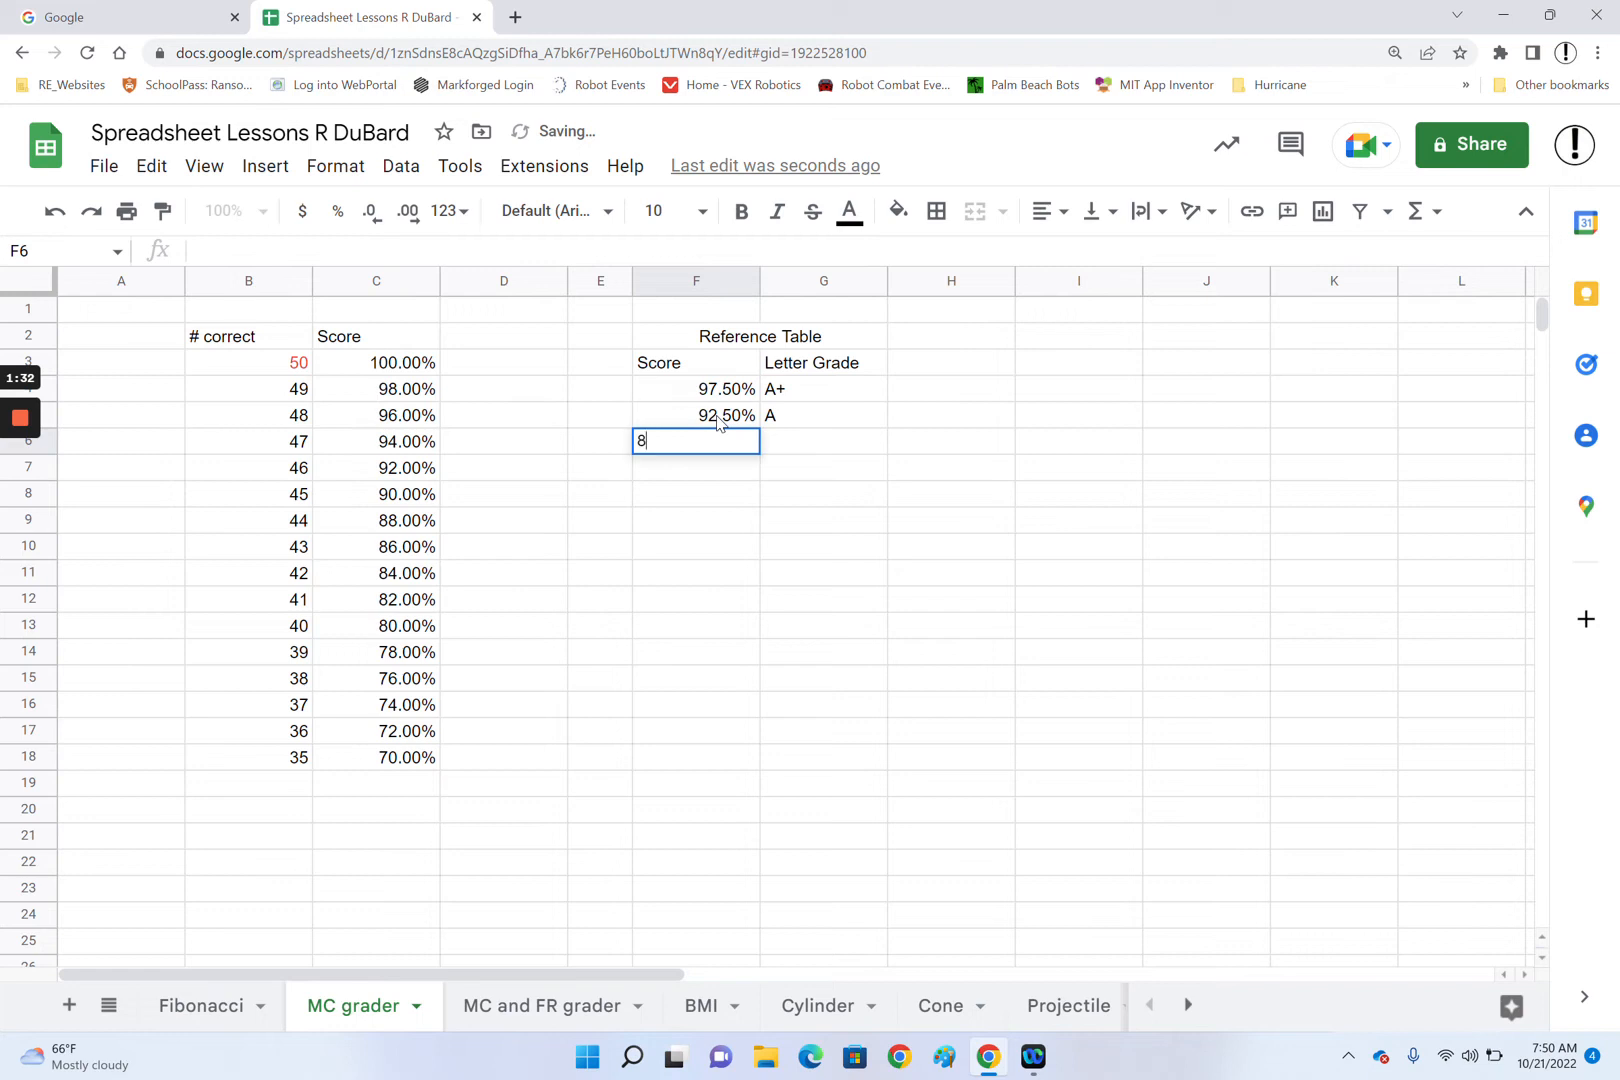
{"action": "type", "text": "9.5"}
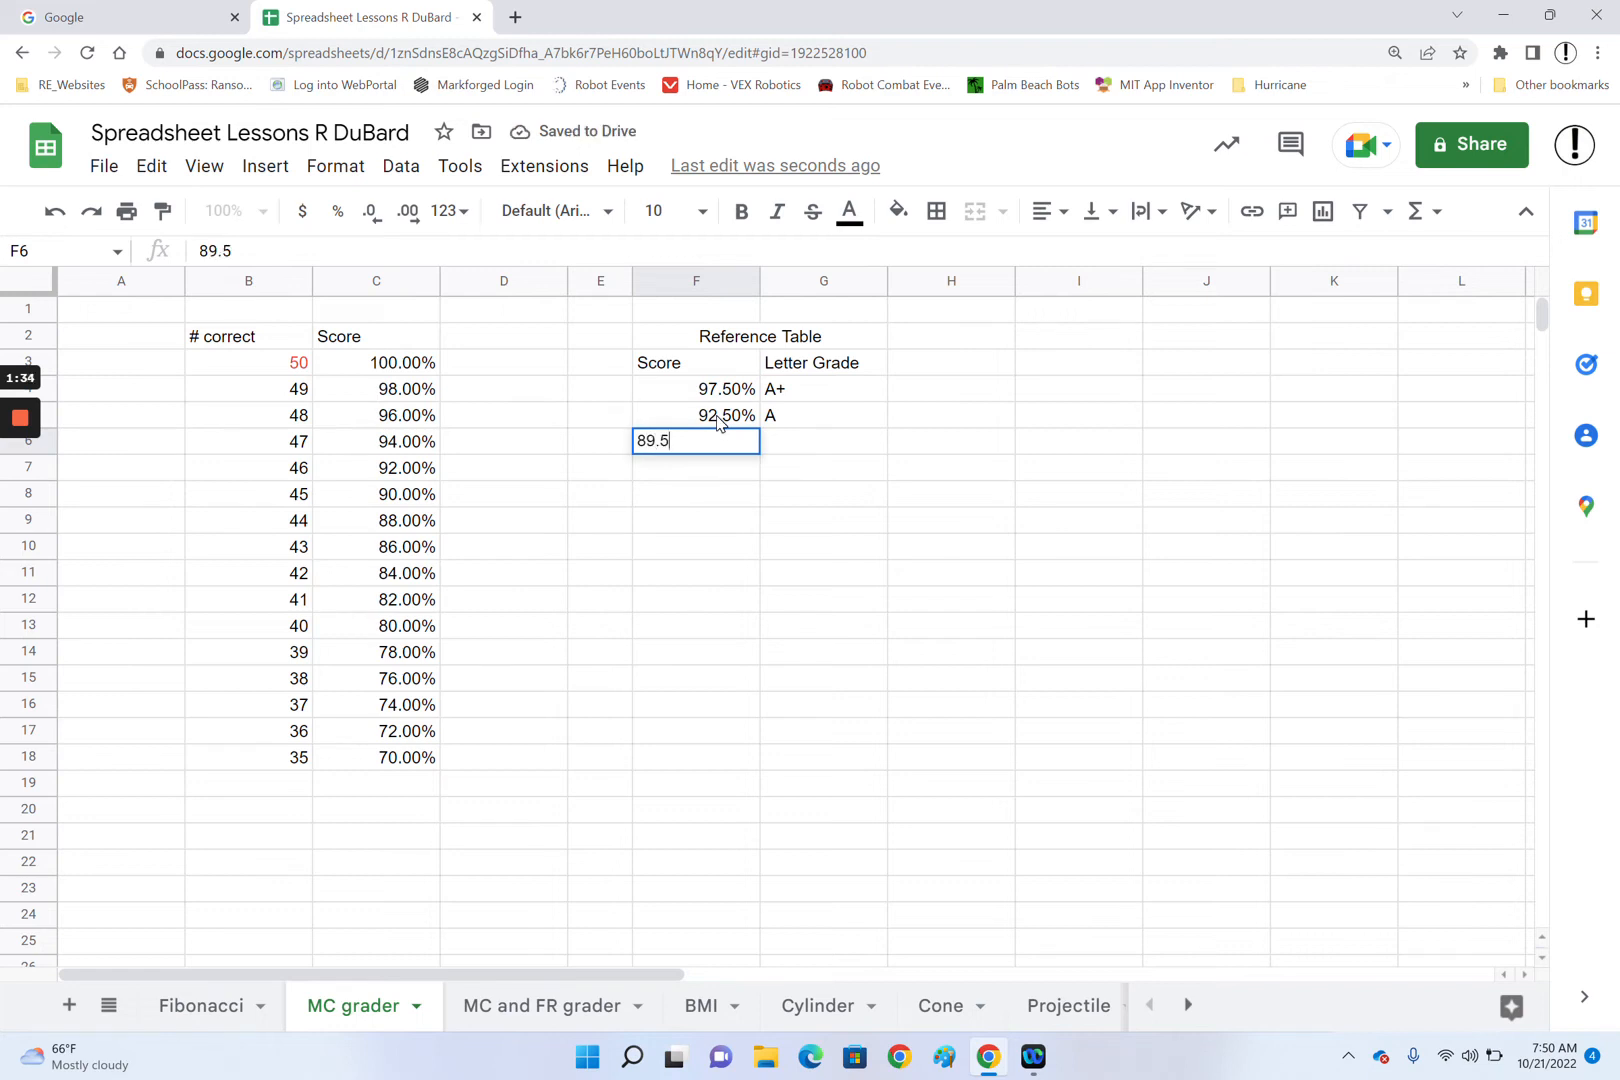
{"action": "key", "text": "Tab"}
{"action": "type", "text": "A-"}
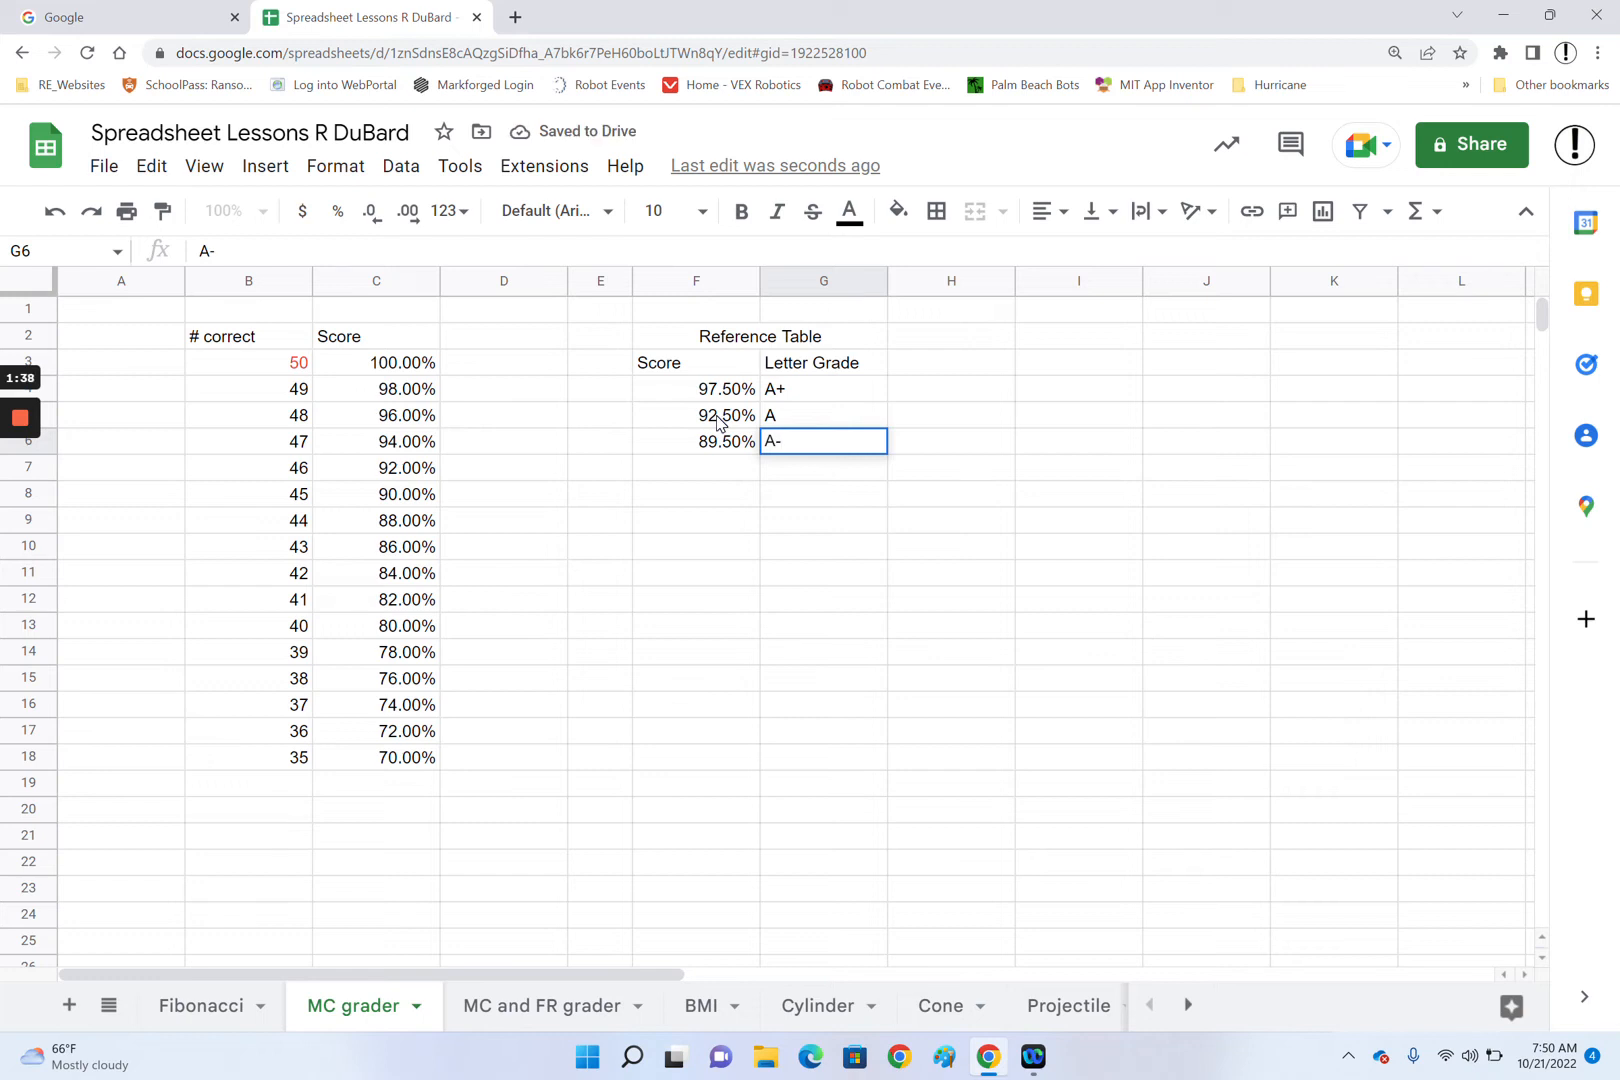
{"action": "key", "text": "Return"}
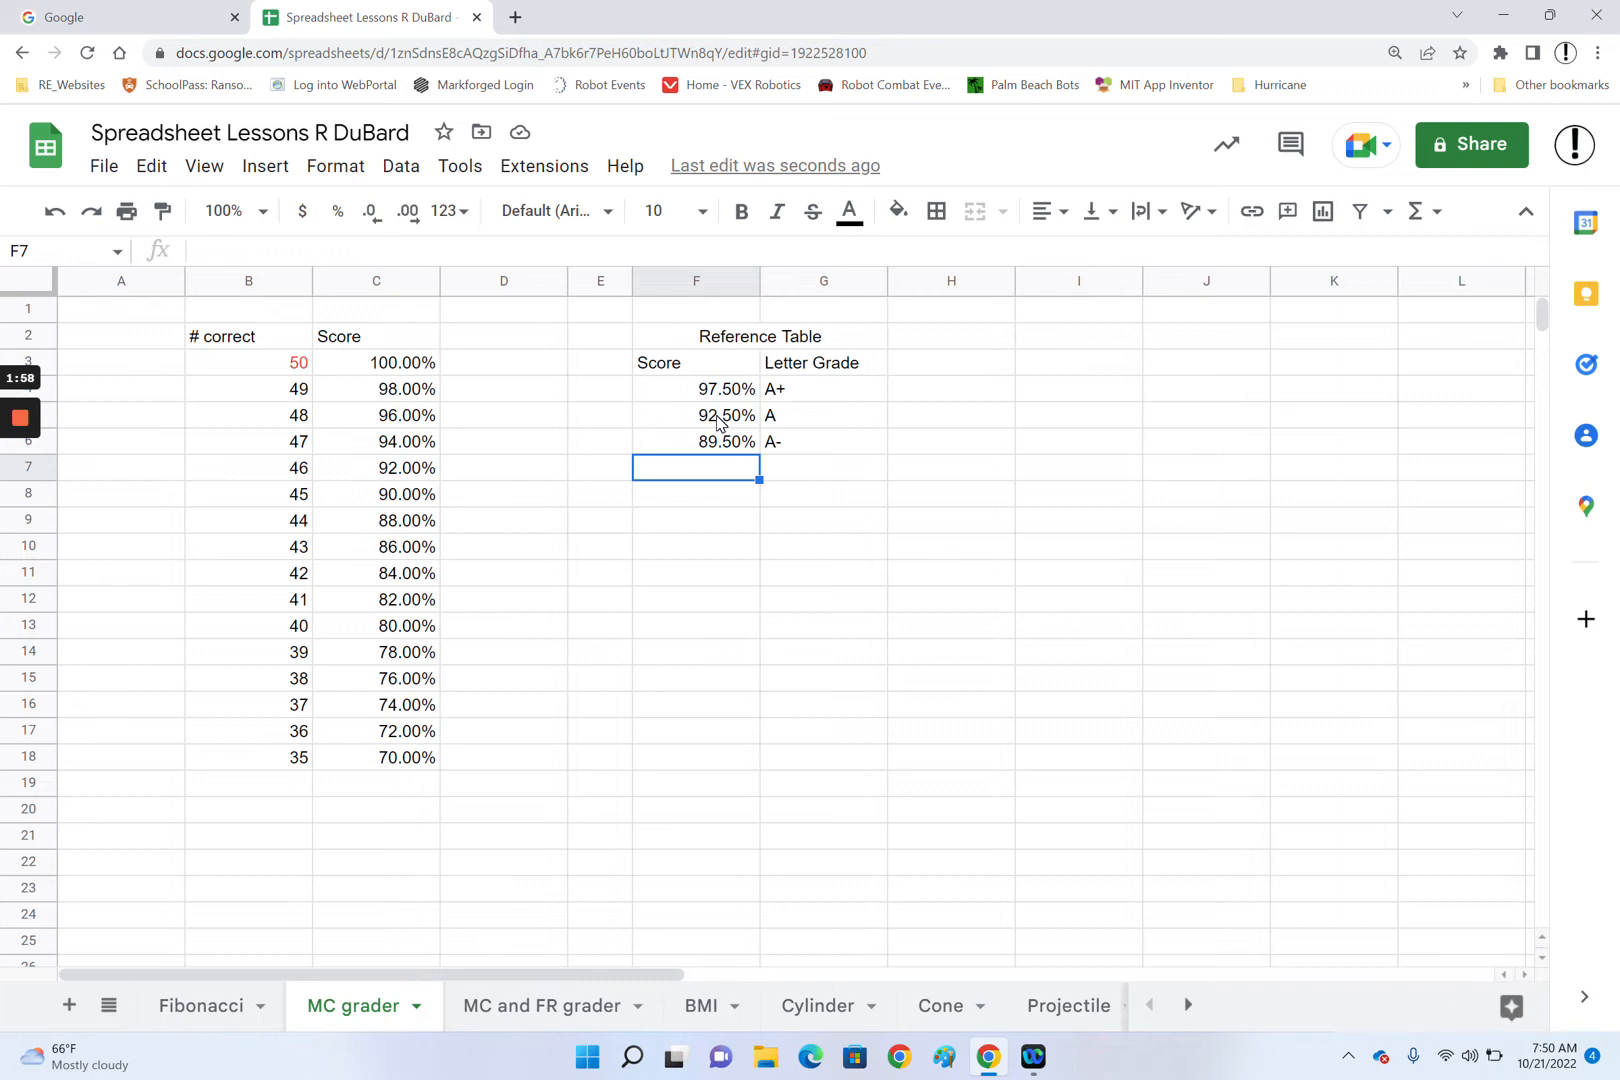
- Enter the formula =F4-10% in F7 and fill it down through F18
{"action": "type", "text": "="}
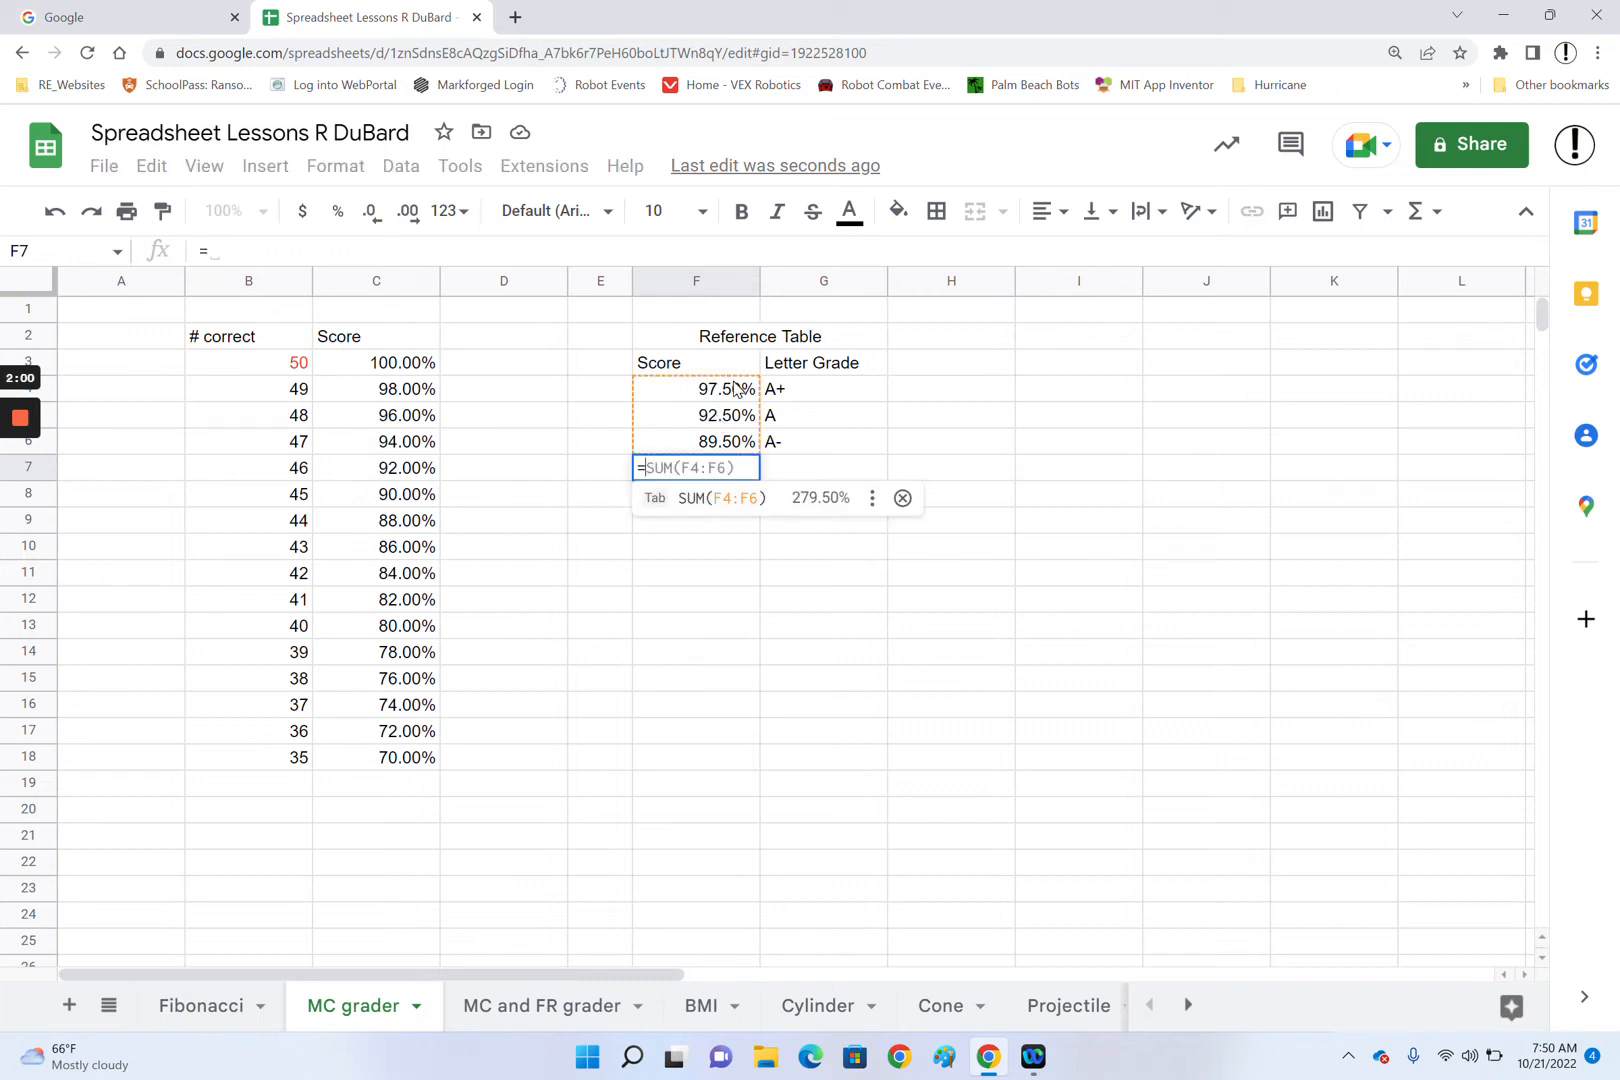
{"action": "left_click", "coordinate": [737, 389]}
{"action": "type", "text": "-10%"}
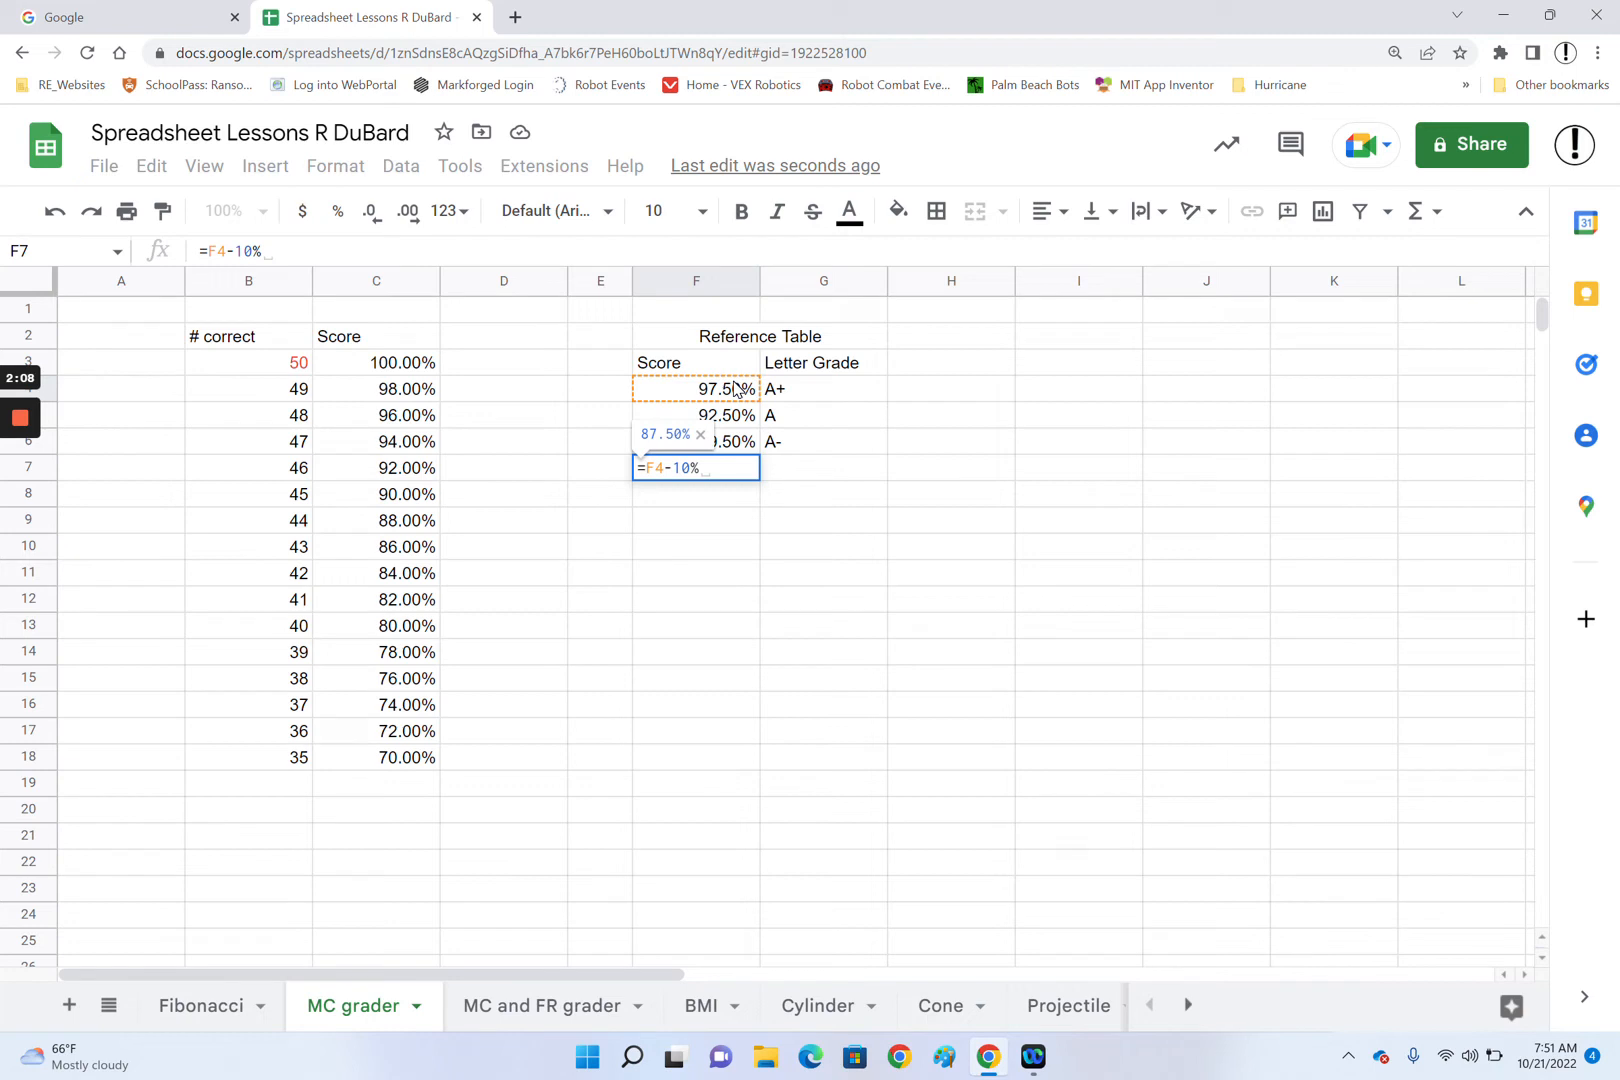
{"action": "key", "text": "Return"}
{"action": "left_click", "coordinate": [739, 474]}
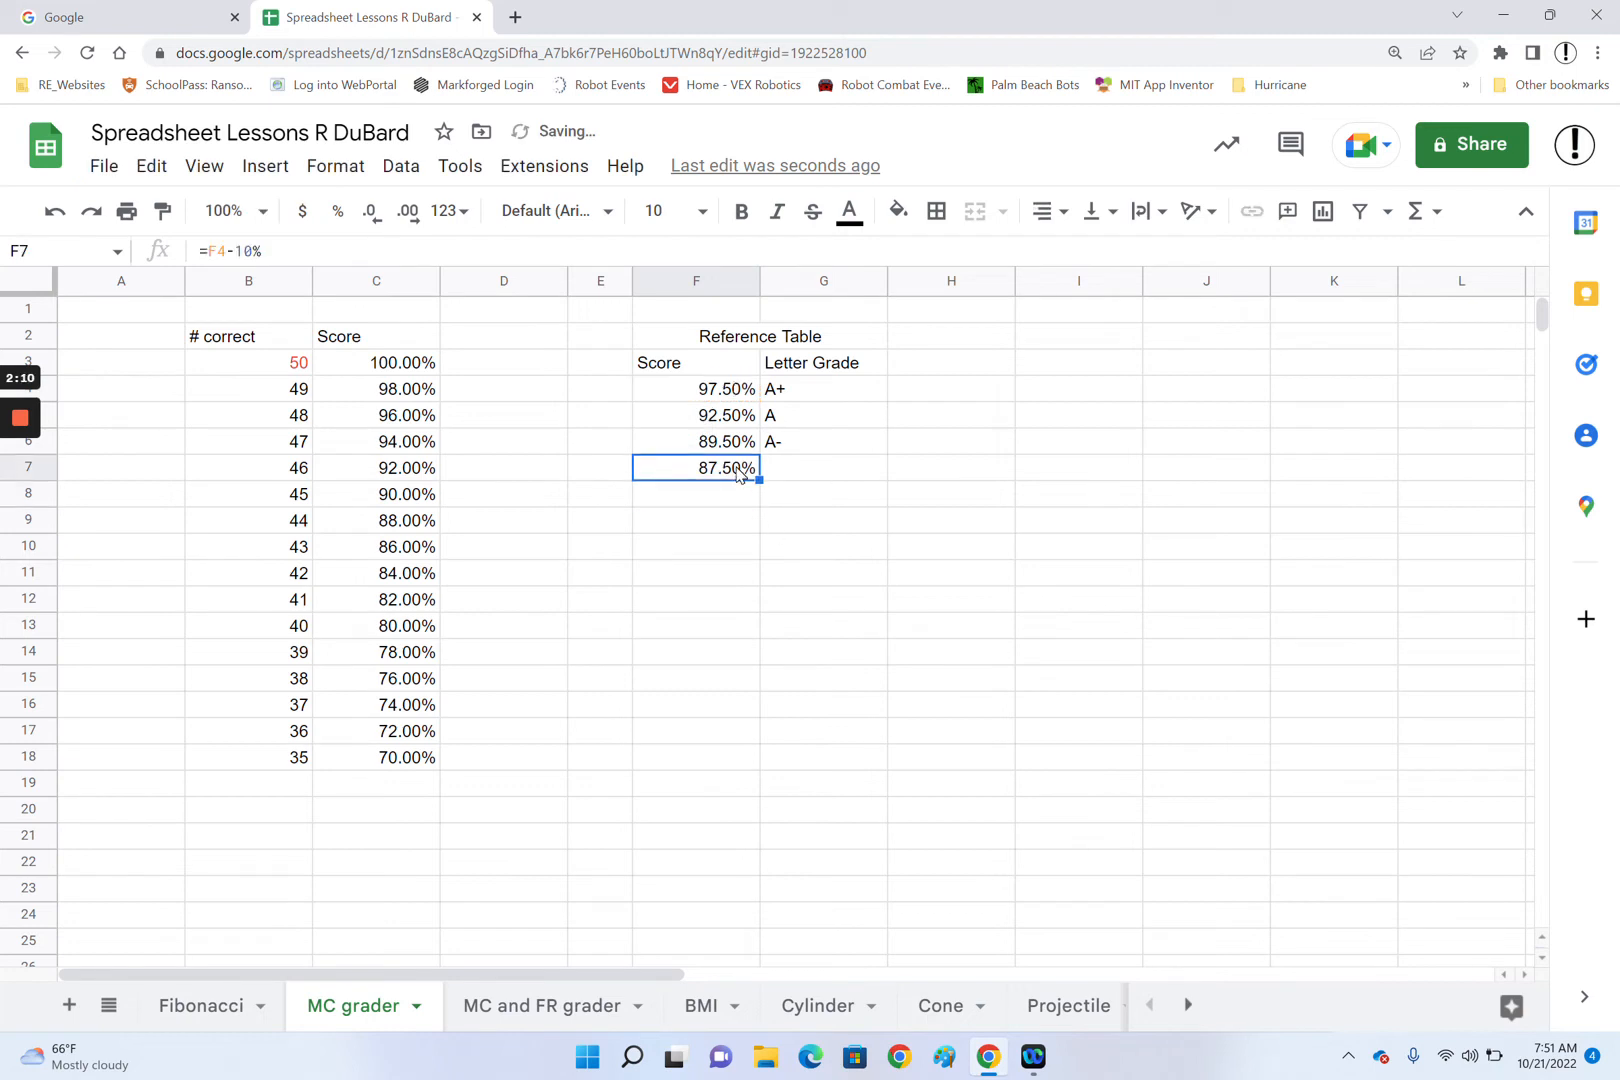
{"action": "left_click_drag", "start_coordinate": [759, 479], "coordinate": [718, 777]}
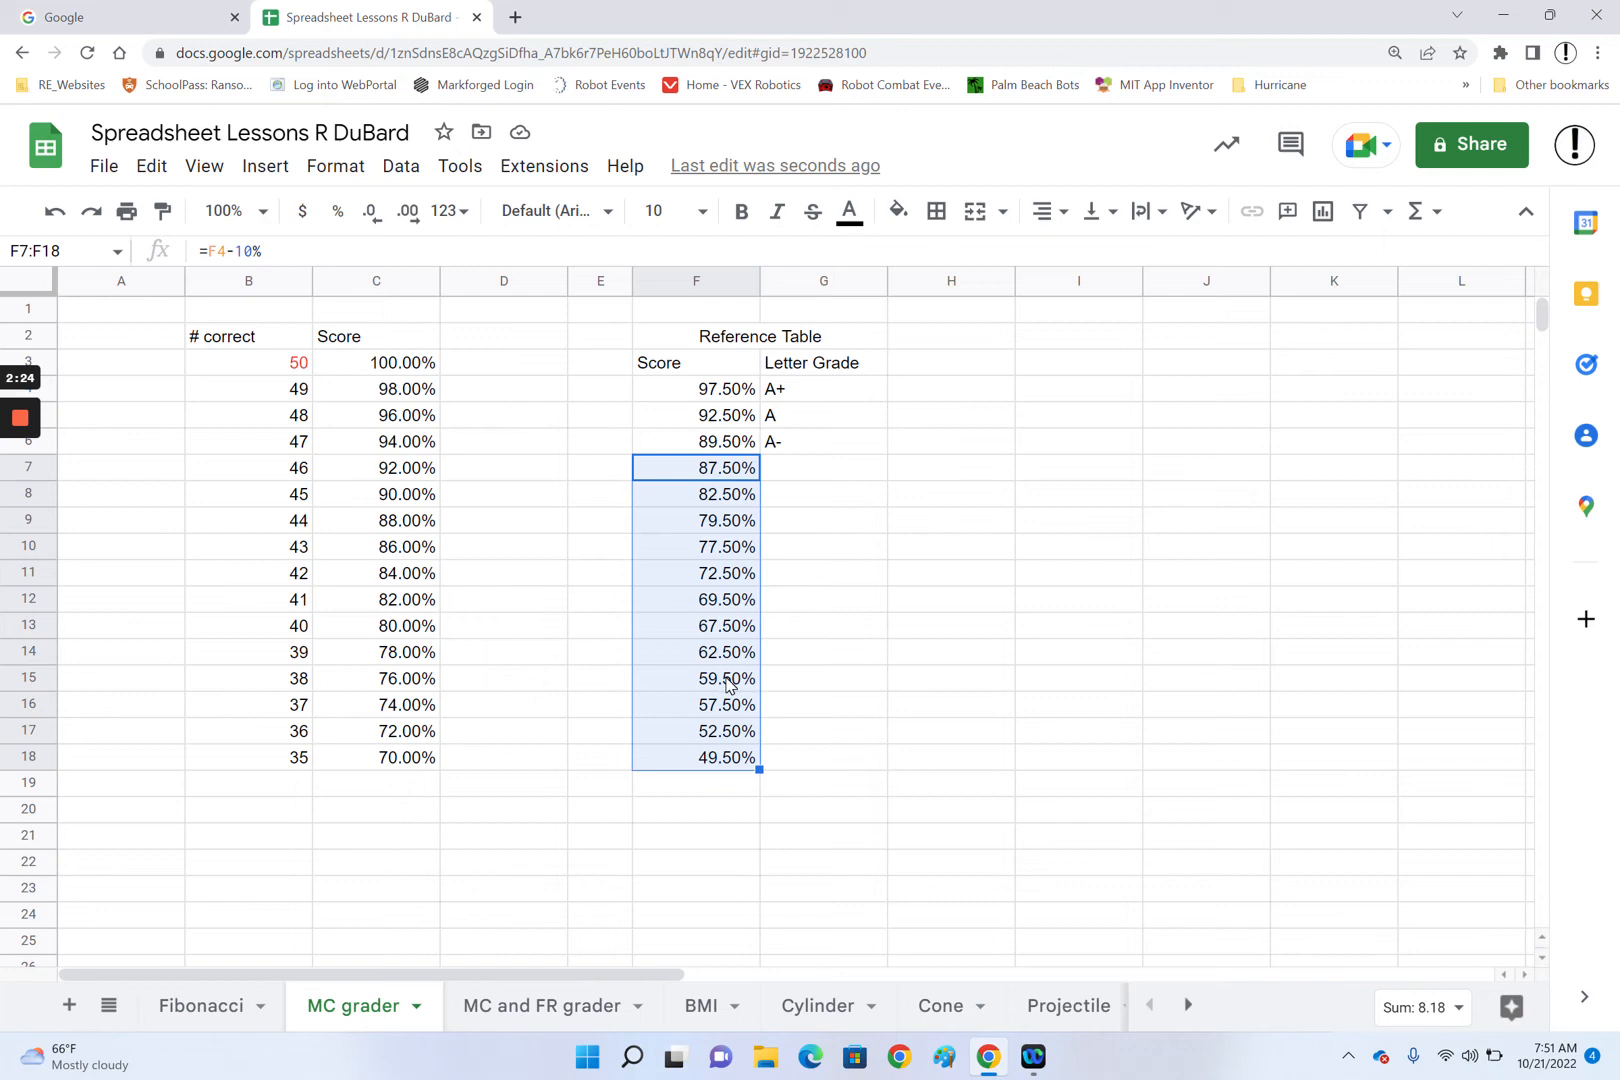
- Enter the letter grade D- in G15 and replace the score in F16 with 0%
{"action": "left_click", "coordinate": [815, 688]}
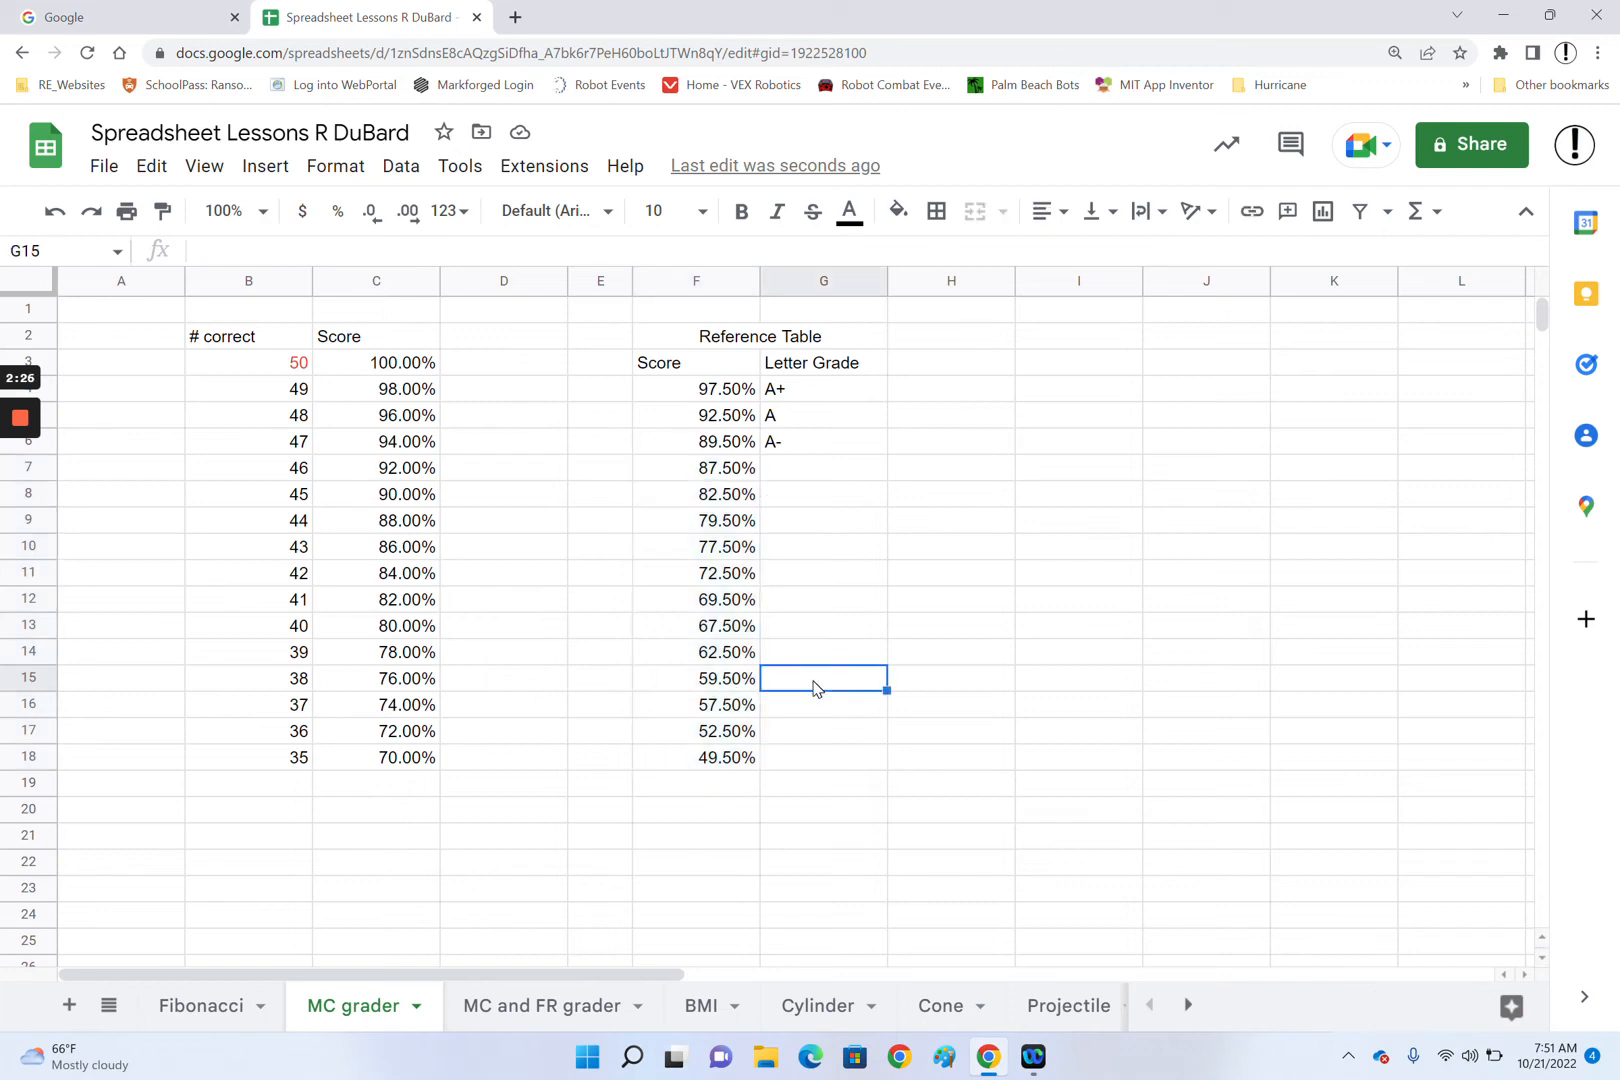
{"action": "type", "text": "D-"}
{"action": "left_click", "coordinate": [721, 714]}
{"action": "type", "text": "0"}
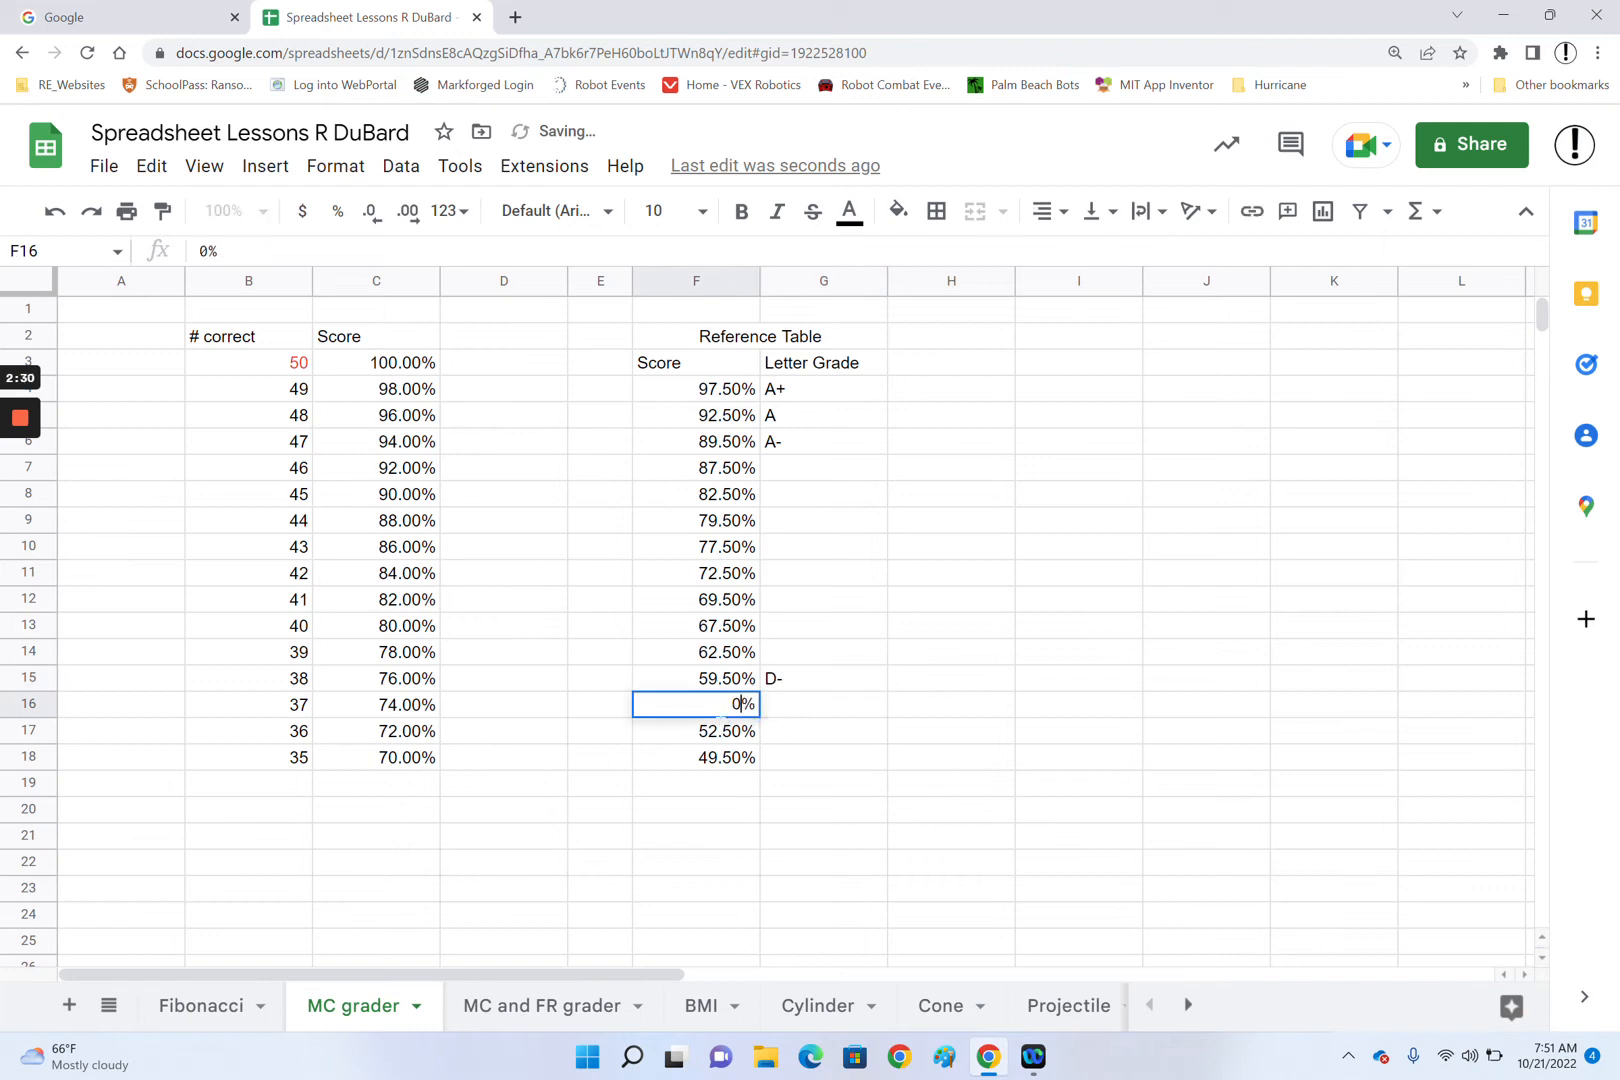
{"action": "key", "text": "Return"}
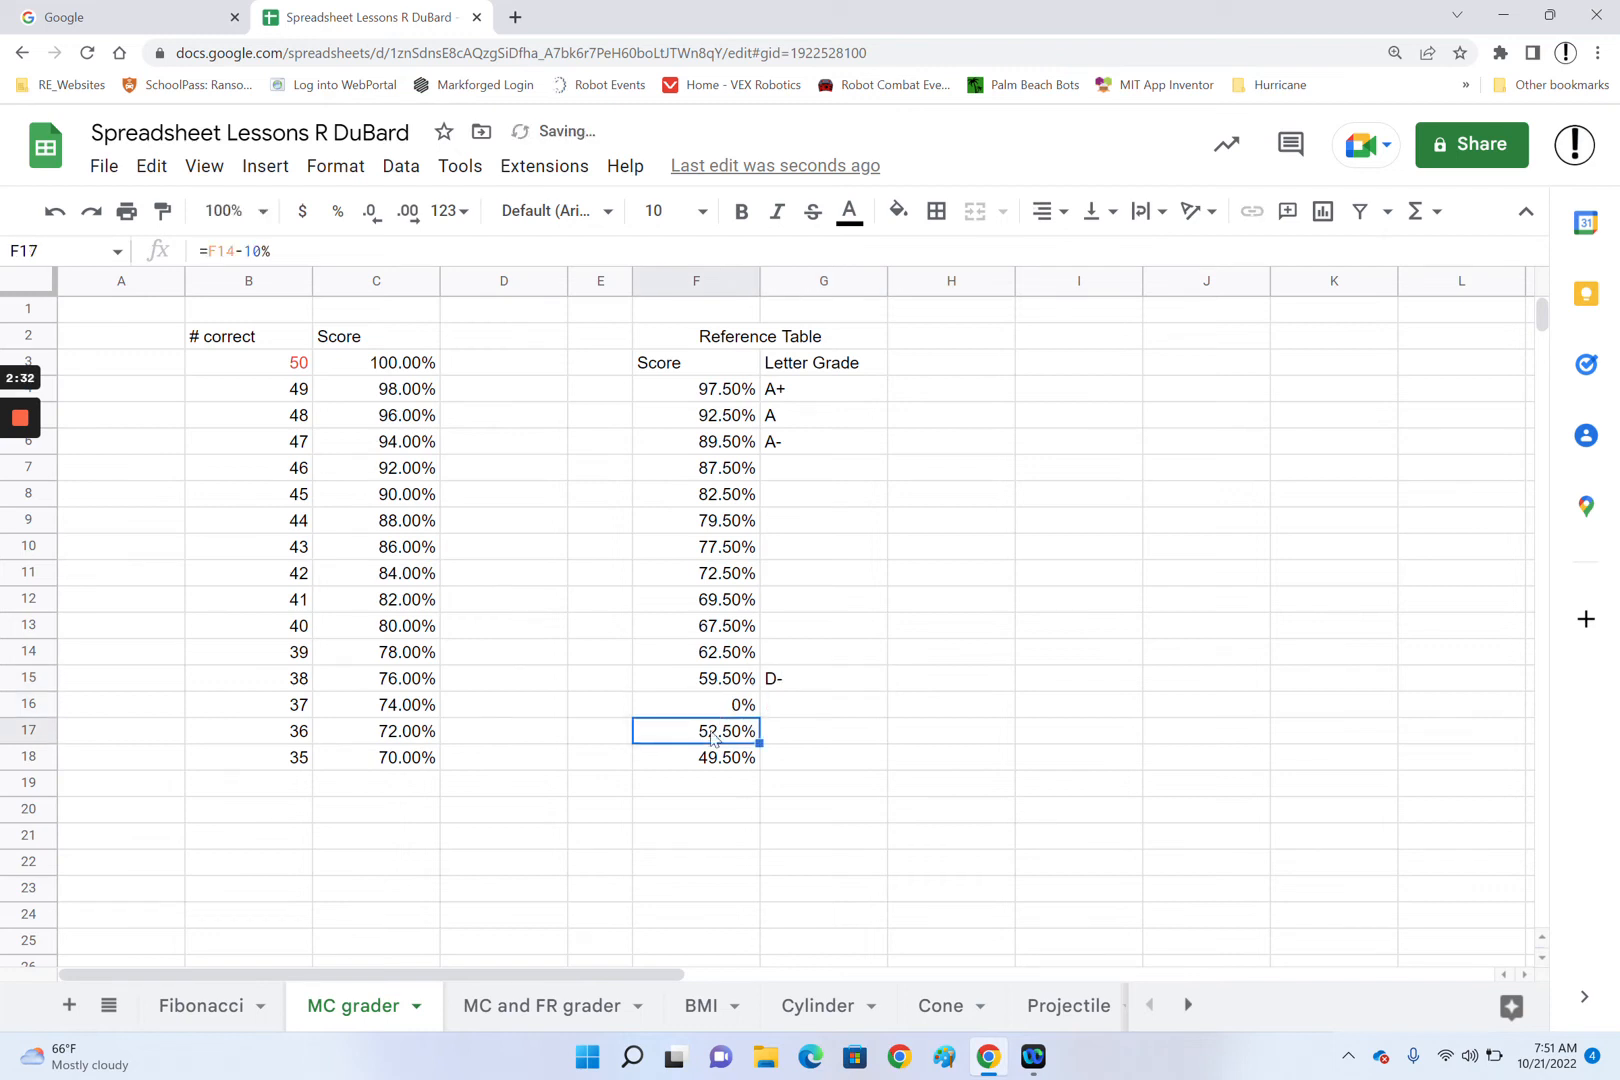
- Clear the surplus scores in F17:F18 and enter the letter grade F in G16
{"action": "left_click_drag", "start_coordinate": [716, 742], "coordinate": [723, 772]}
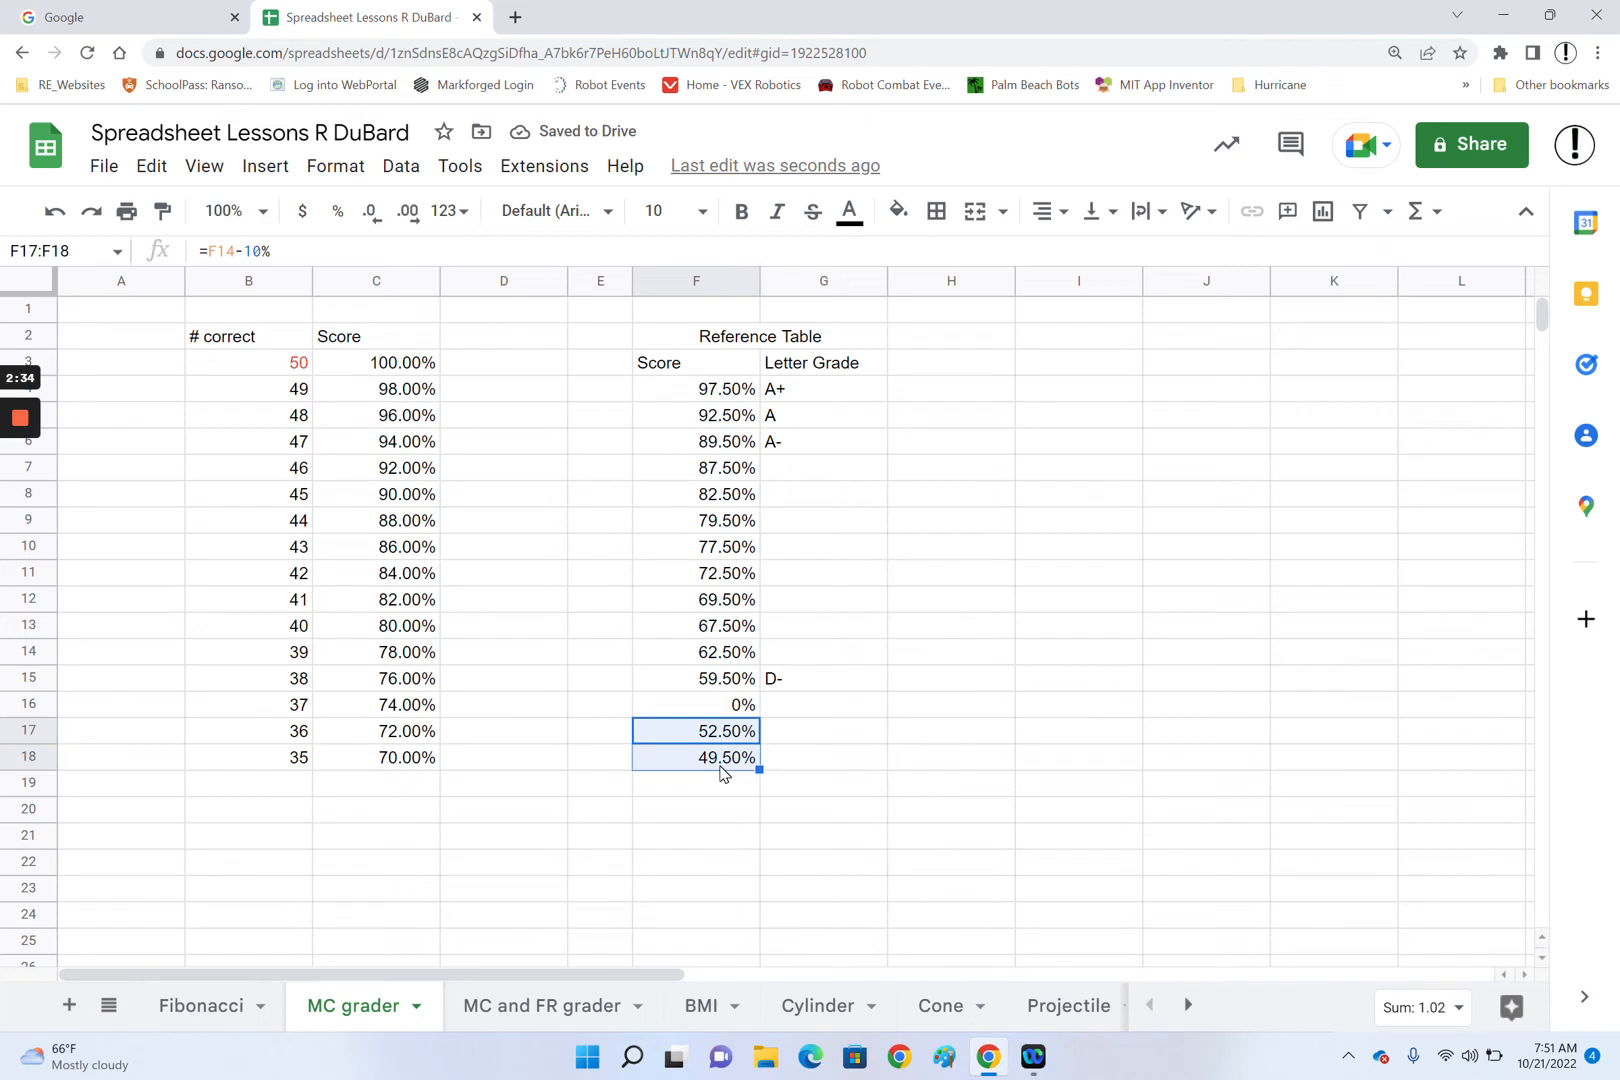
{"action": "key", "text": "Delete"}
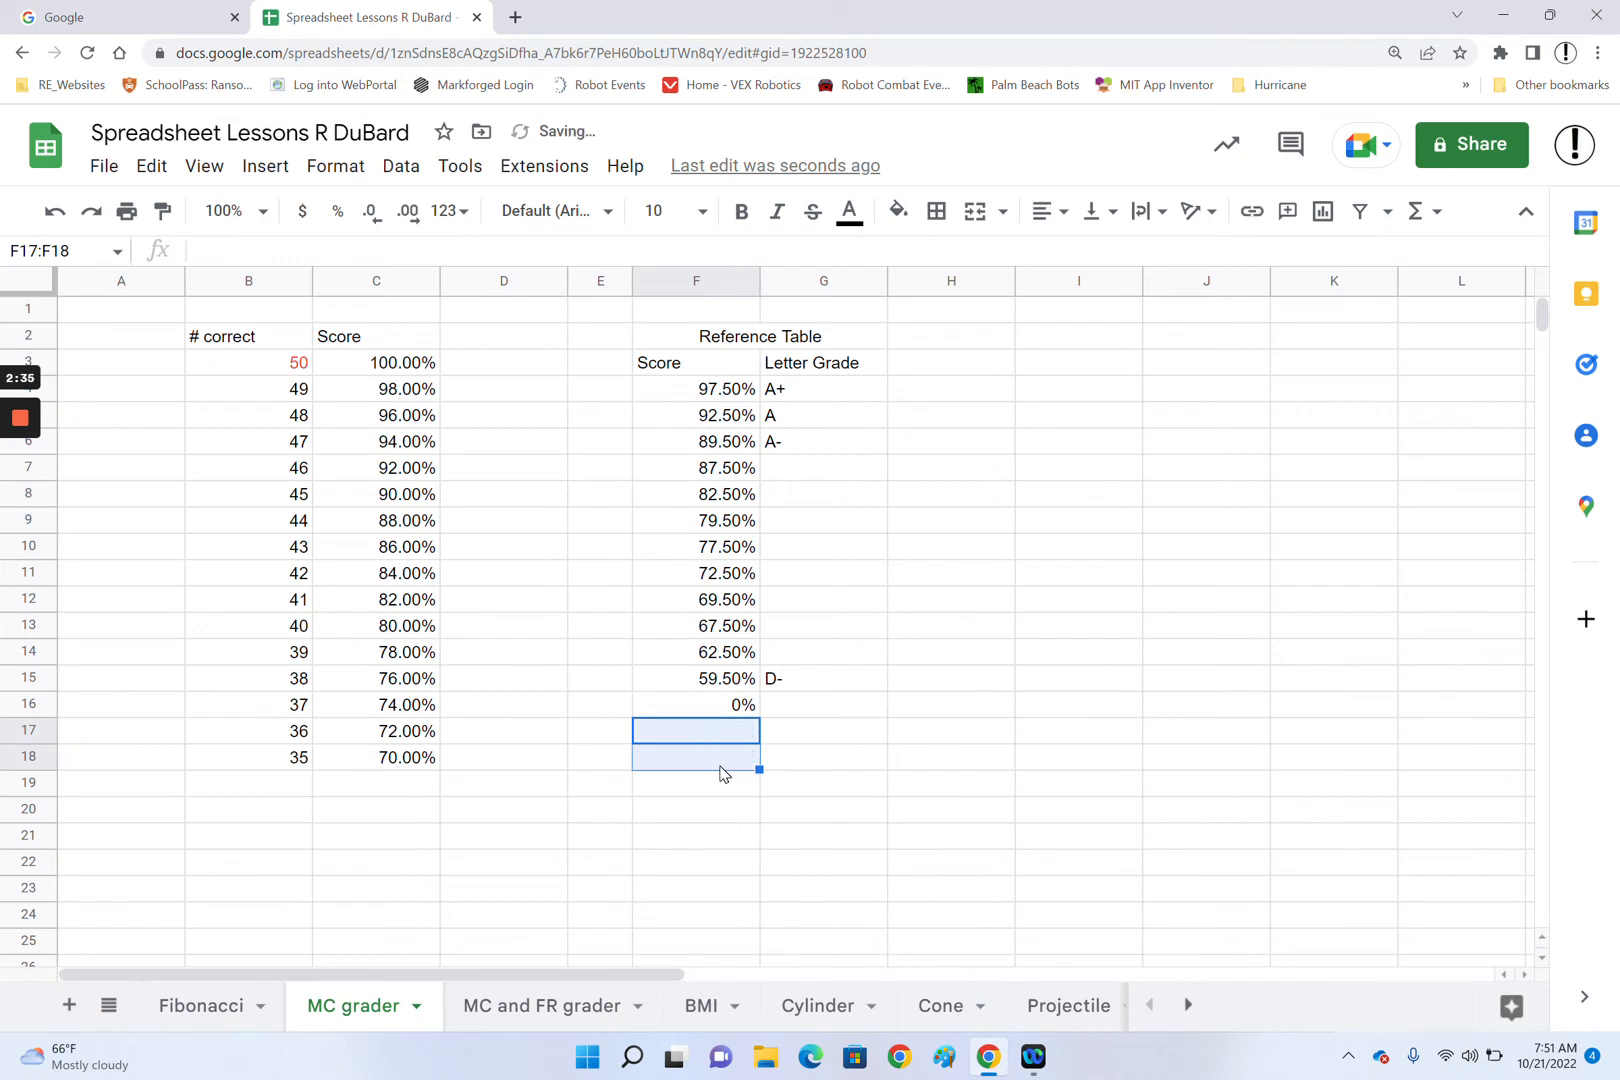
{"action": "left_click", "coordinate": [820, 705]}
{"action": "type", "text": "F"}
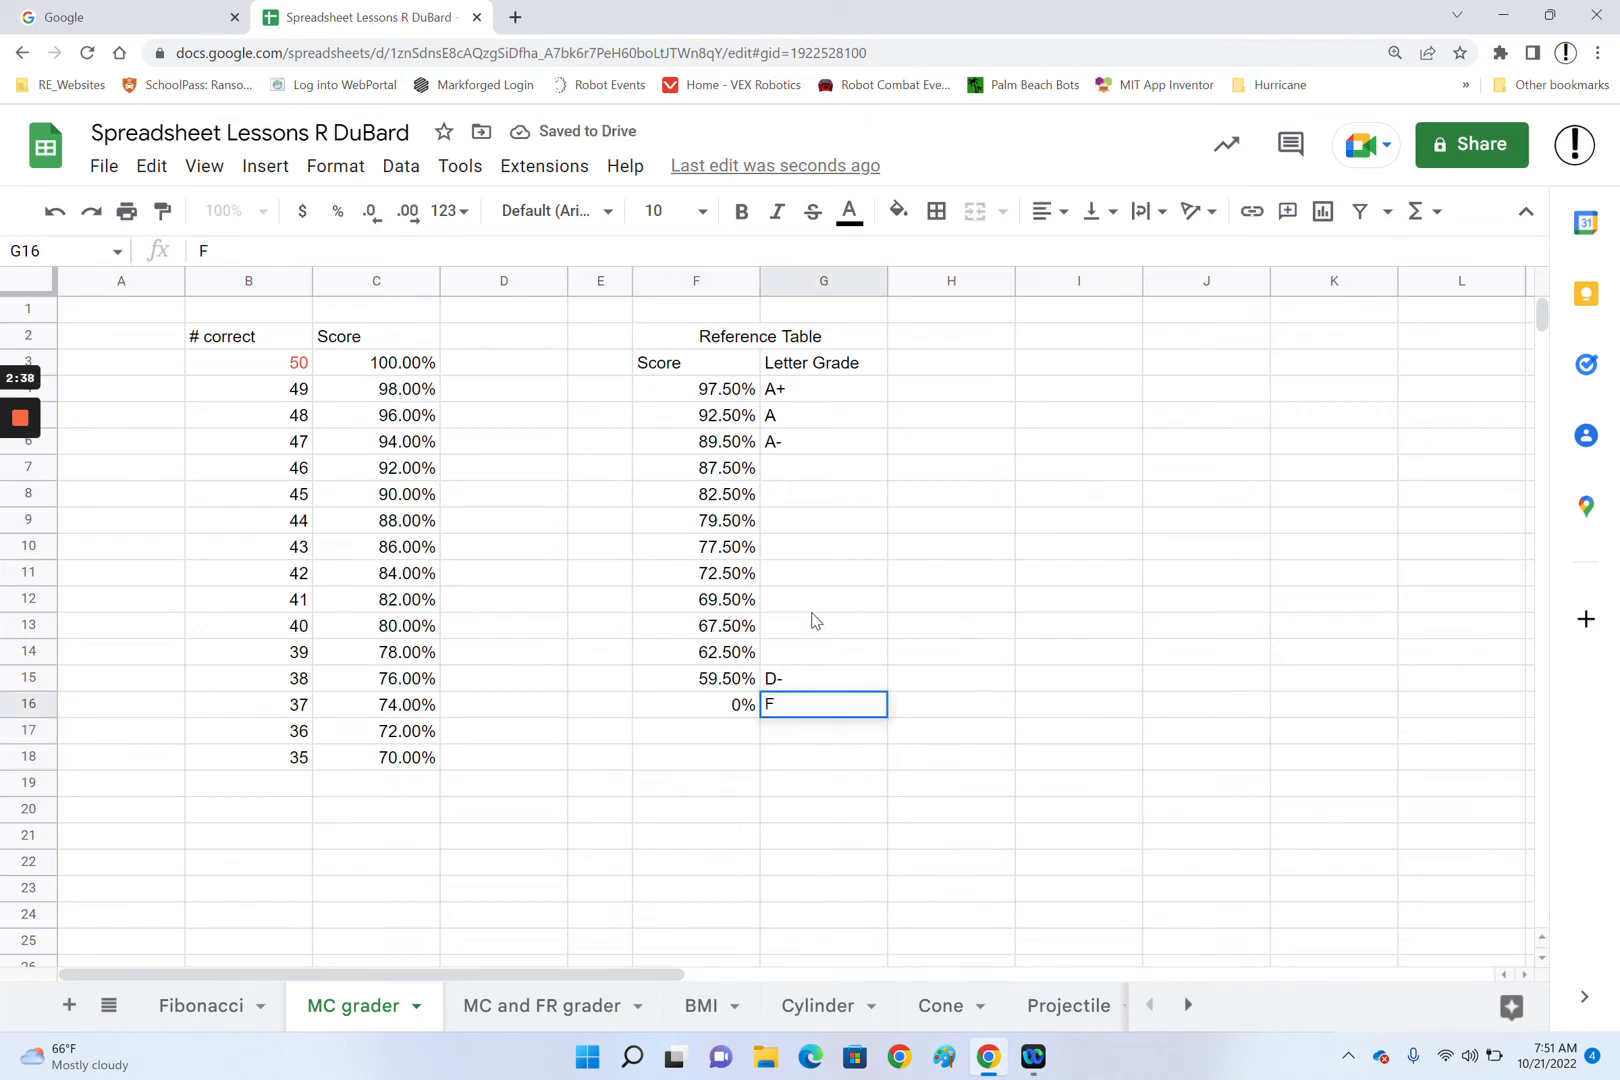
- Enter the letter grade D in G14, beside the 62.50% score
{"action": "left_click", "coordinate": [771, 662]}
{"action": "type", "text": "D-"}
{"action": "key", "text": "Up"}
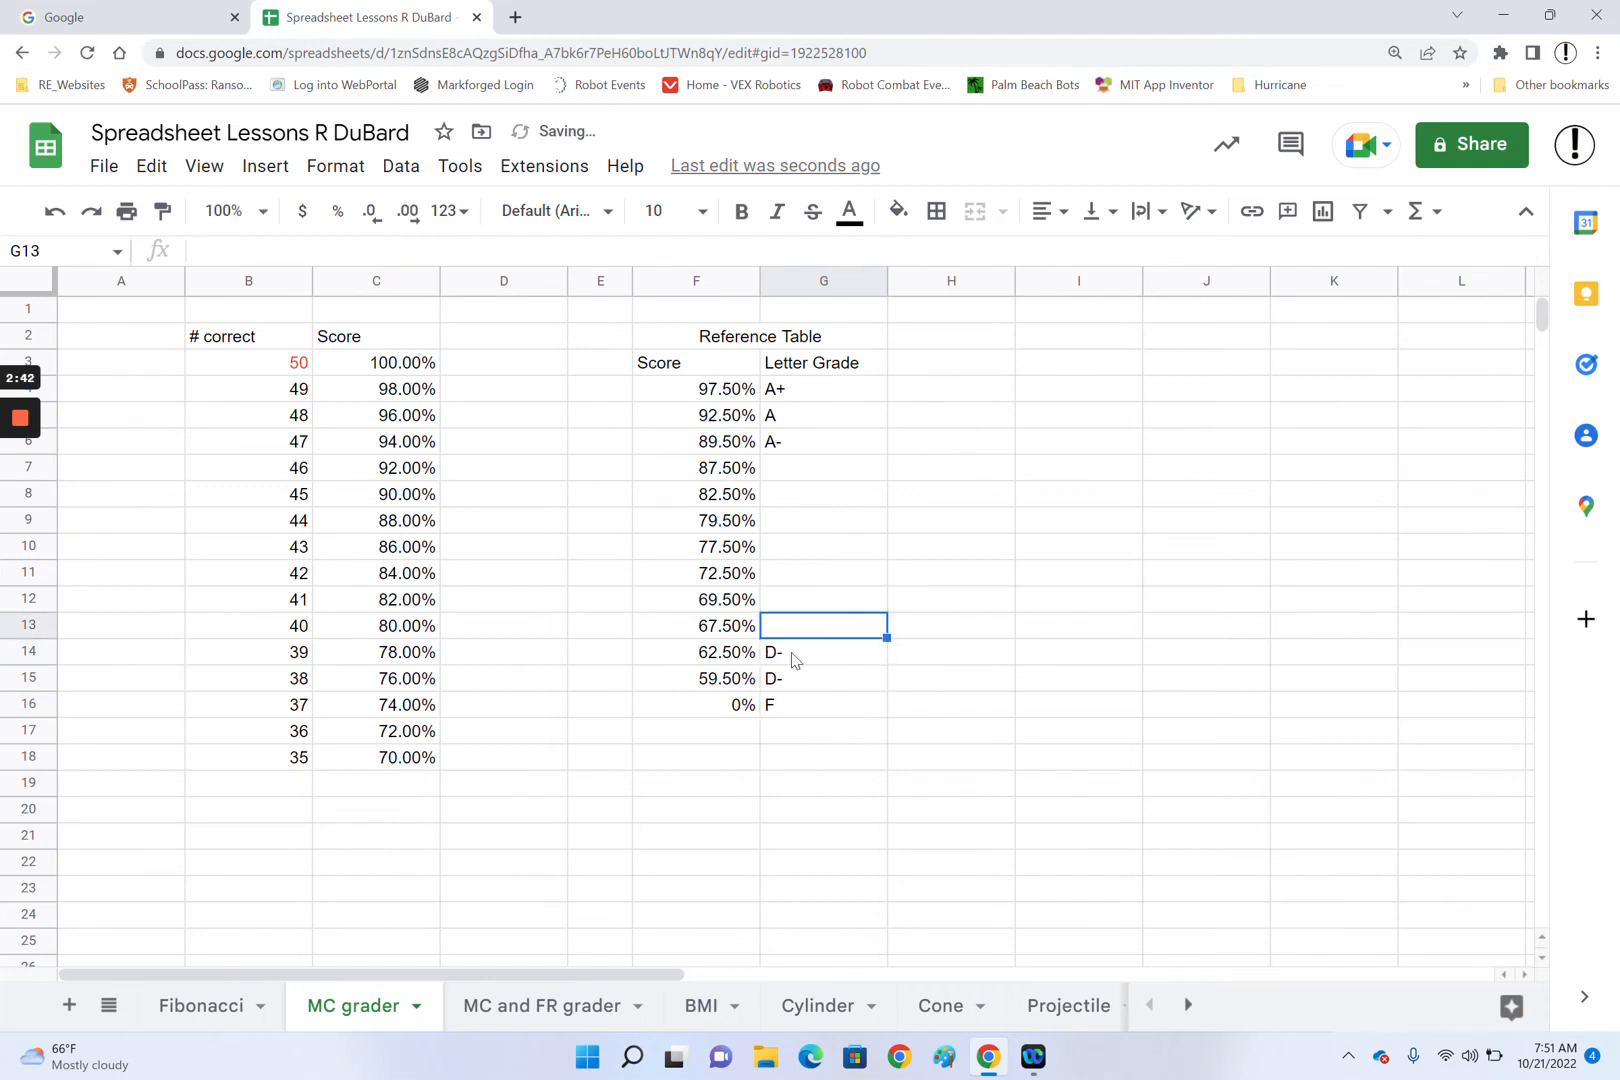
{"action": "left_click", "coordinate": [771, 662]}
{"action": "double_click", "coordinate": [785, 655]}
{"action": "key", "text": "BackSpace"}
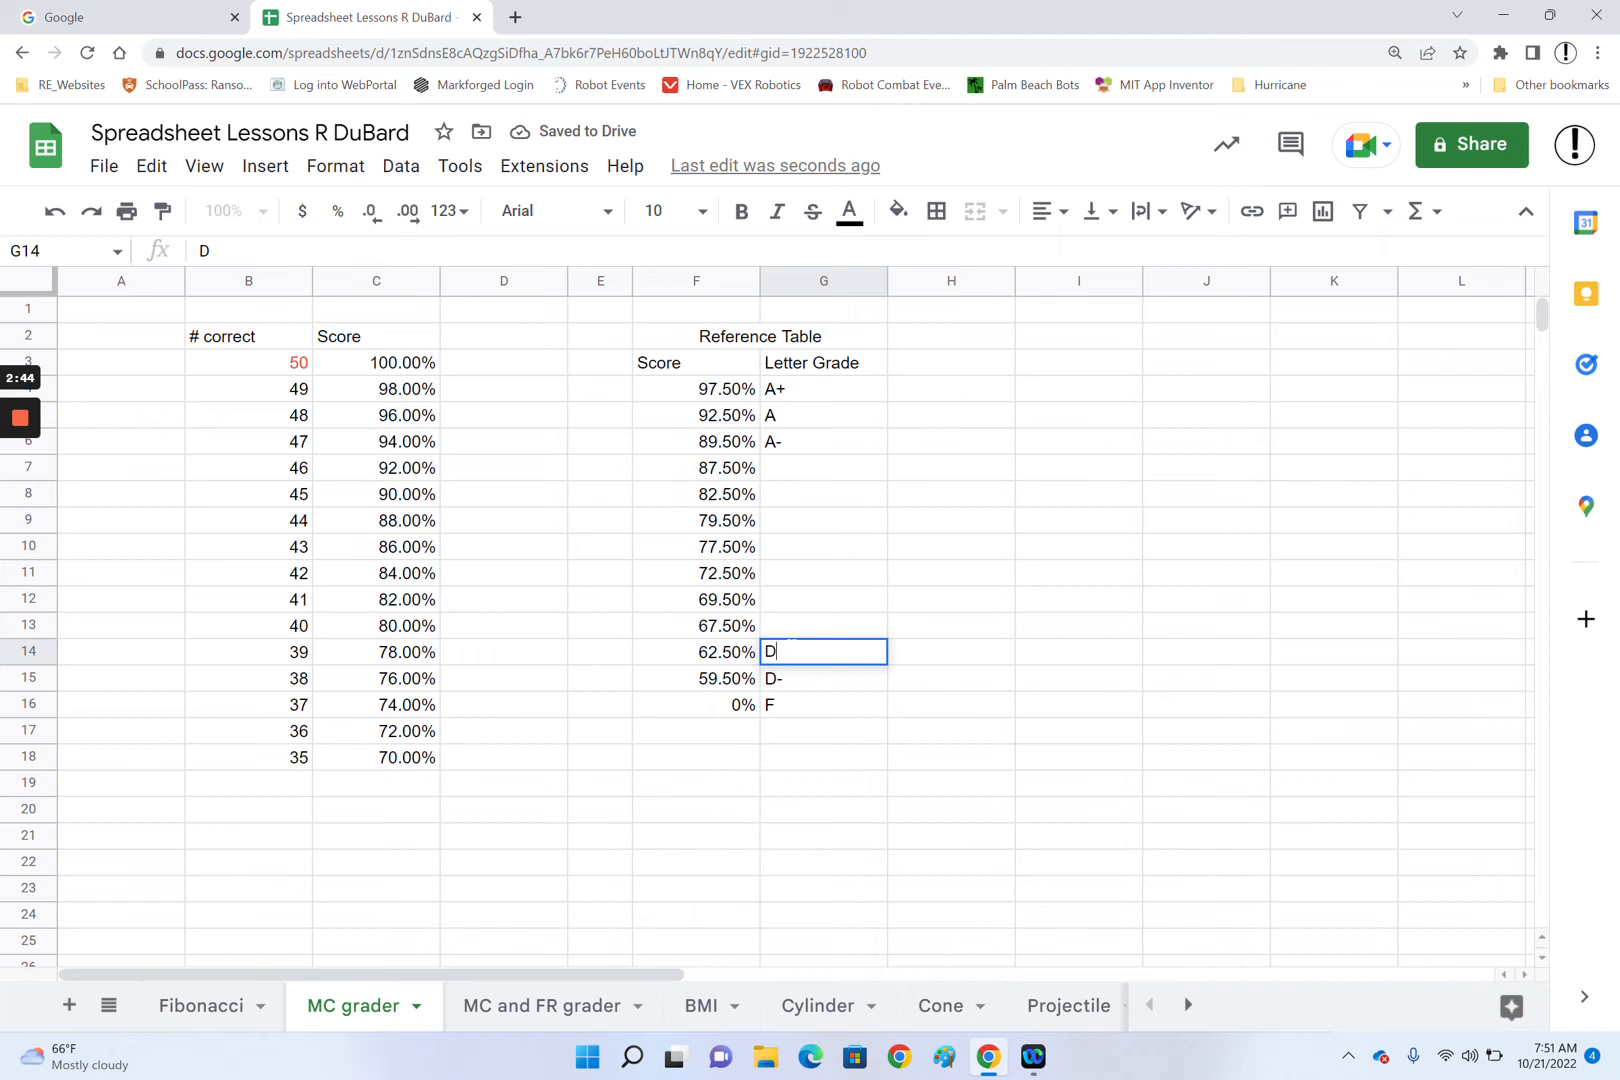
- Enter the letter grades D+ in G13 and C- in G12
{"action": "left_click", "coordinate": [786, 630]}
{"action": "type", "text": "D+"}
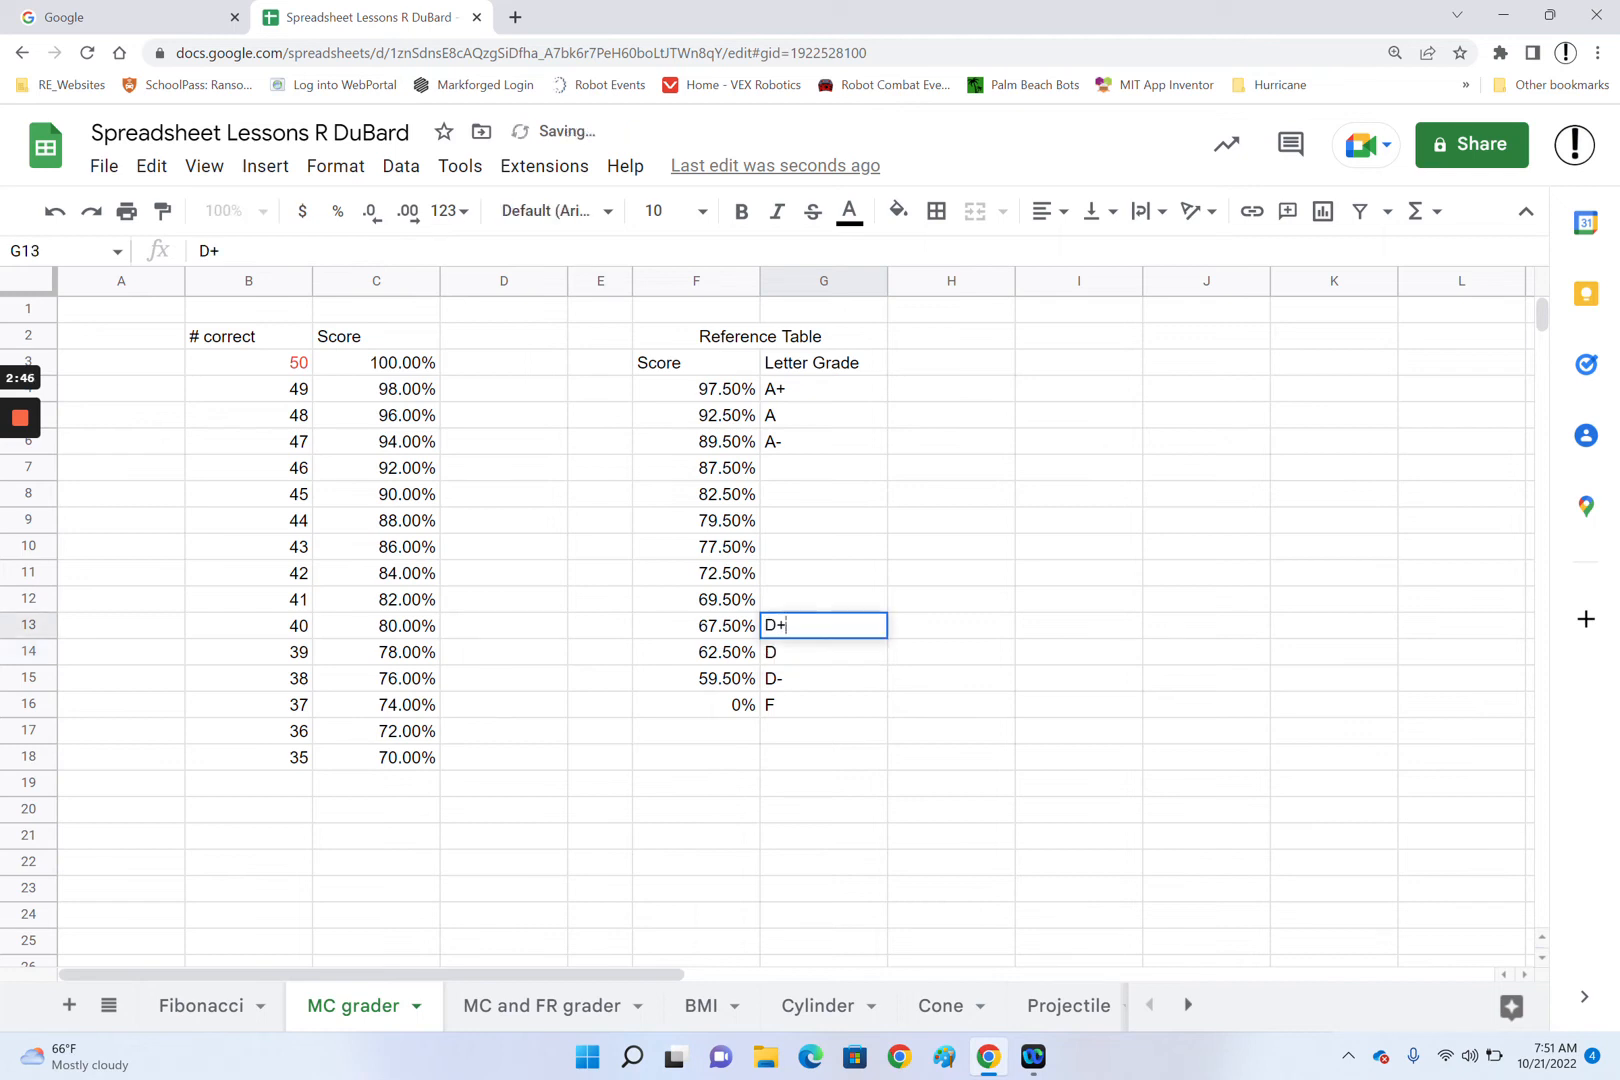
{"action": "left_click", "coordinate": [782, 600]}
{"action": "type", "text": "C-"}
{"action": "left_click", "coordinate": [789, 576]}
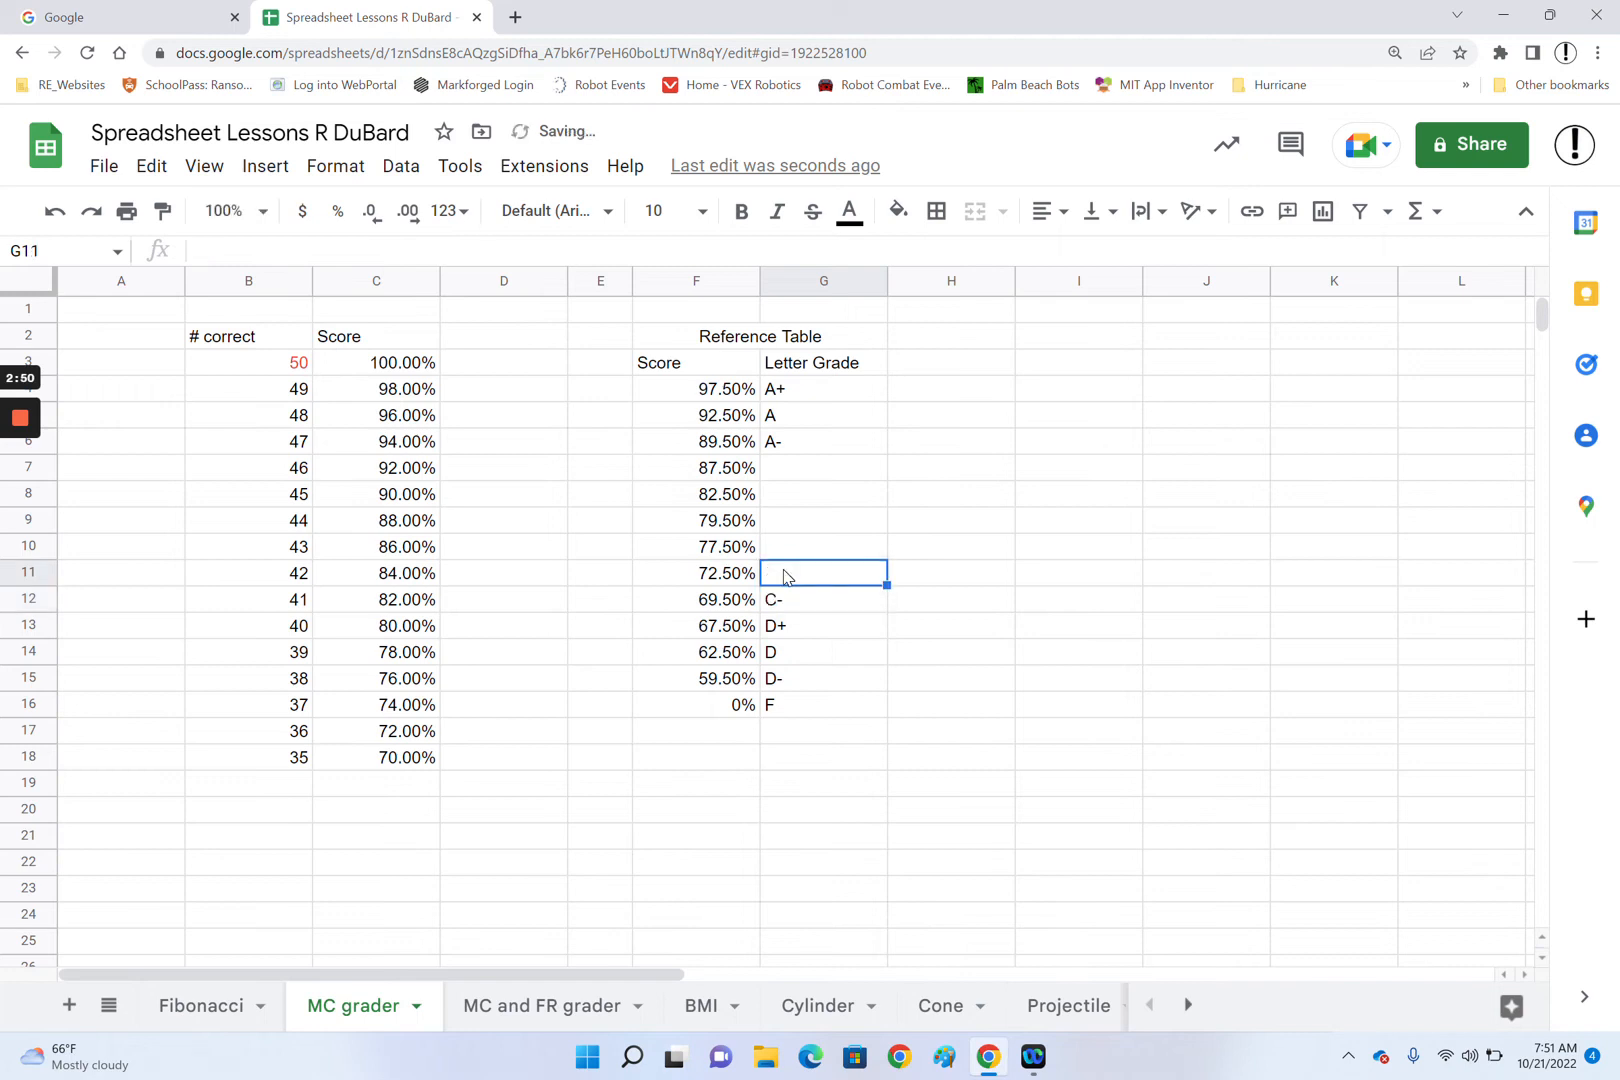
- Enter the letter grades C in G11 and C+ in G10
{"action": "type", "text": "C"}
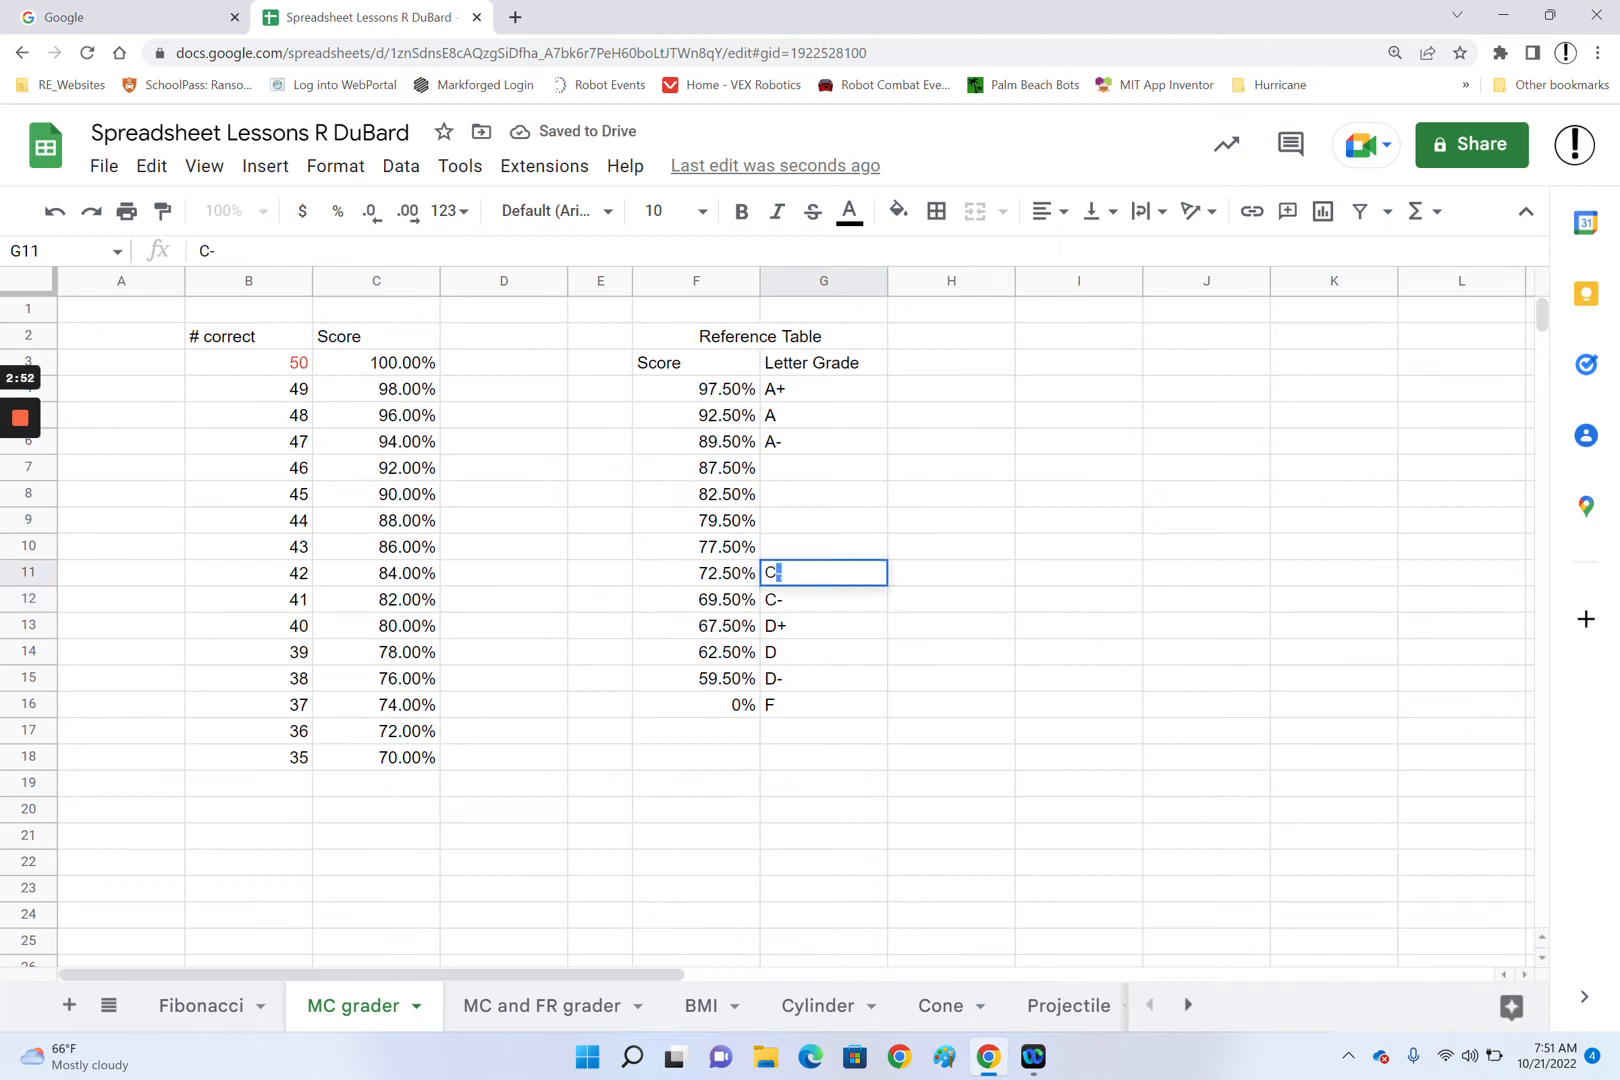
{"action": "key", "text": "BackSpace"}
{"action": "left_click", "coordinate": [783, 556]}
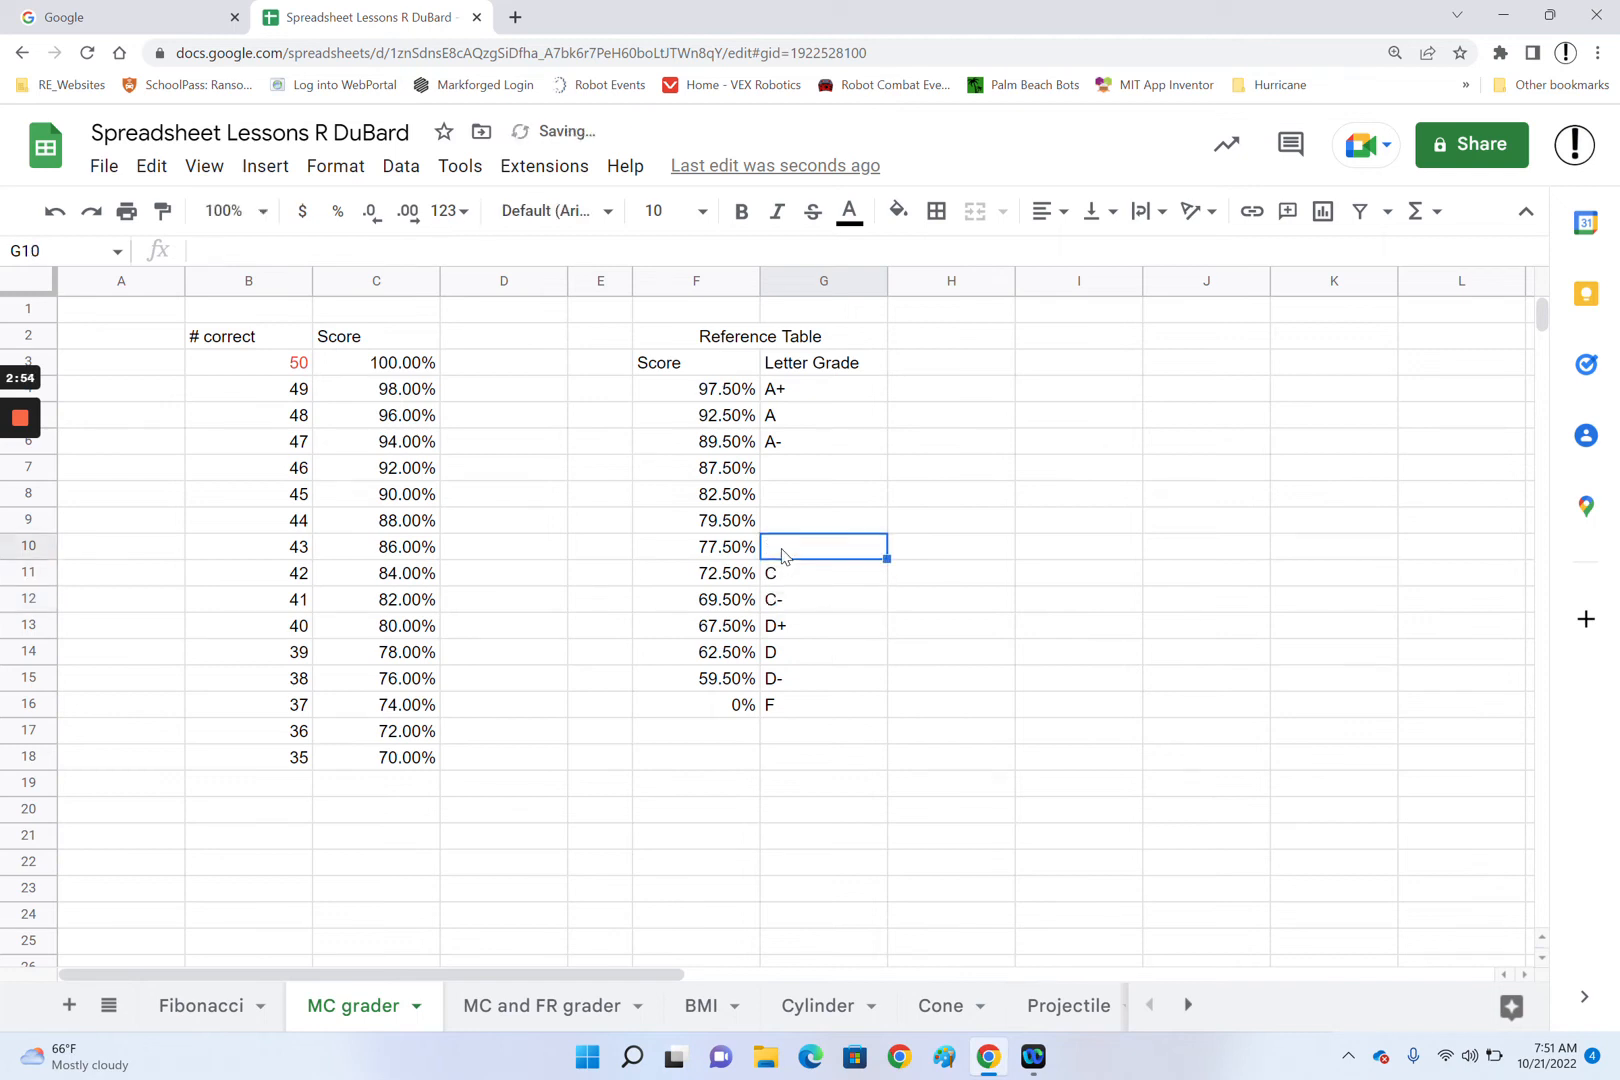
{"action": "type", "text": "C+"}
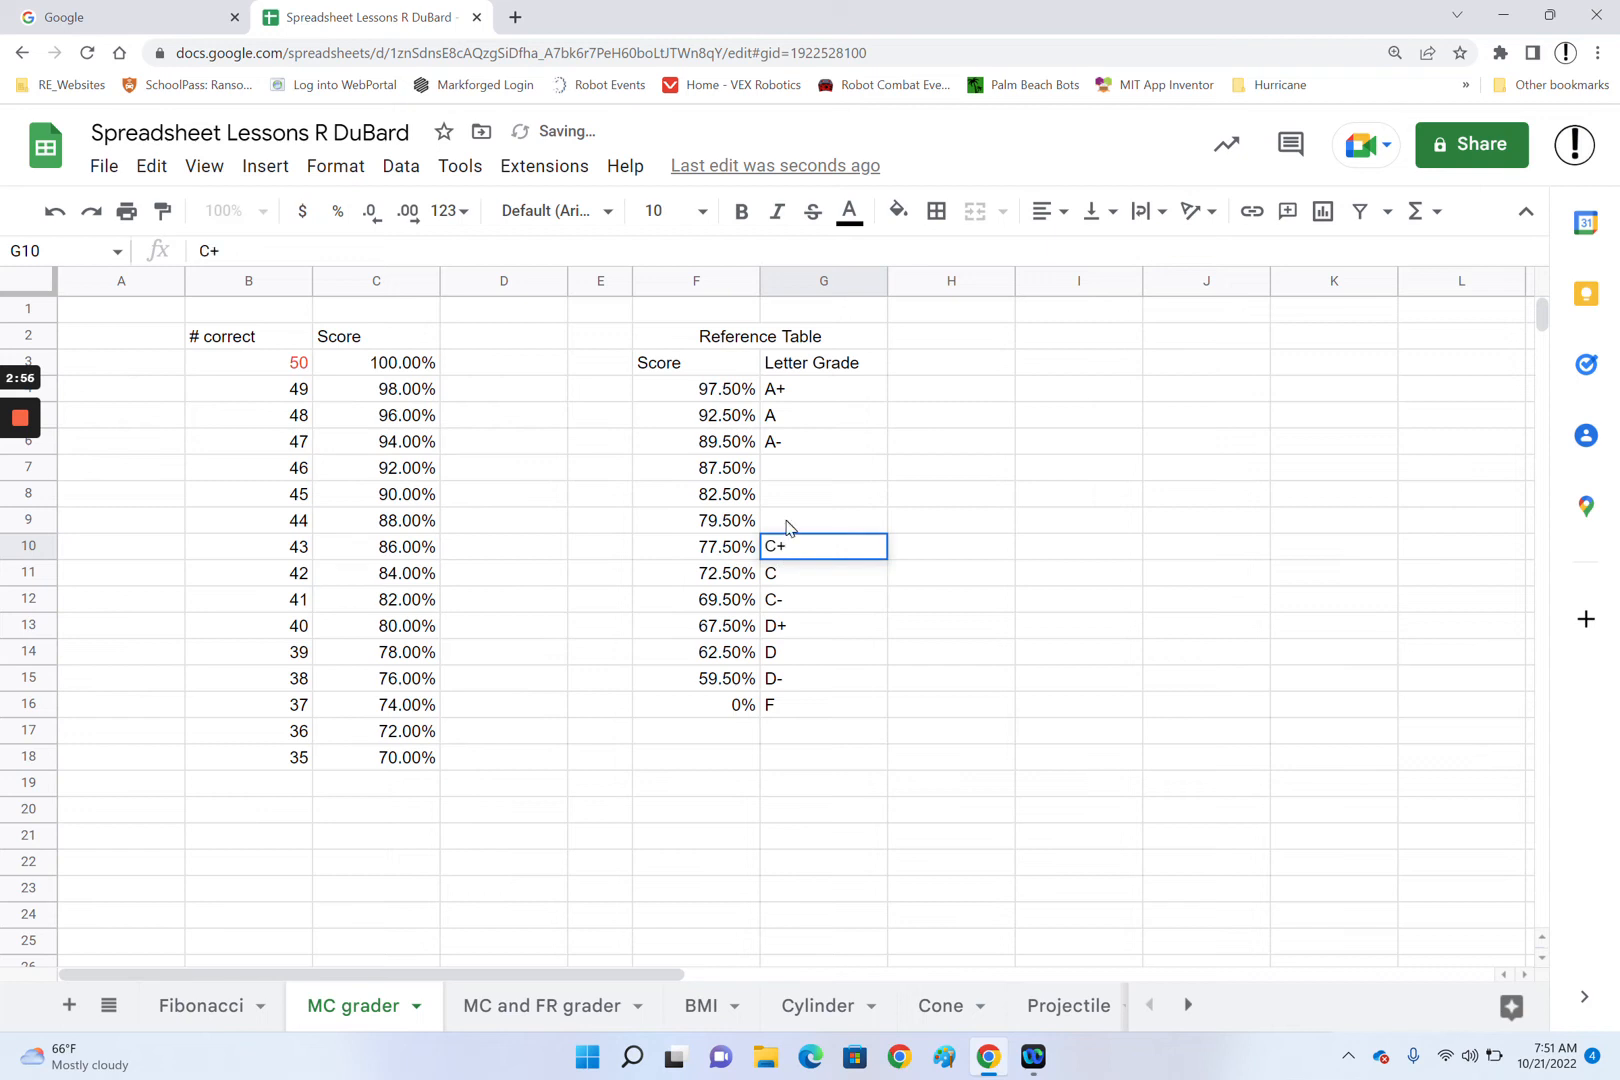
- Enter the letter grades B- in G9, B in G8 and B+ in G7
{"action": "left_click", "coordinate": [788, 527]}
{"action": "type", "text": "B-"}
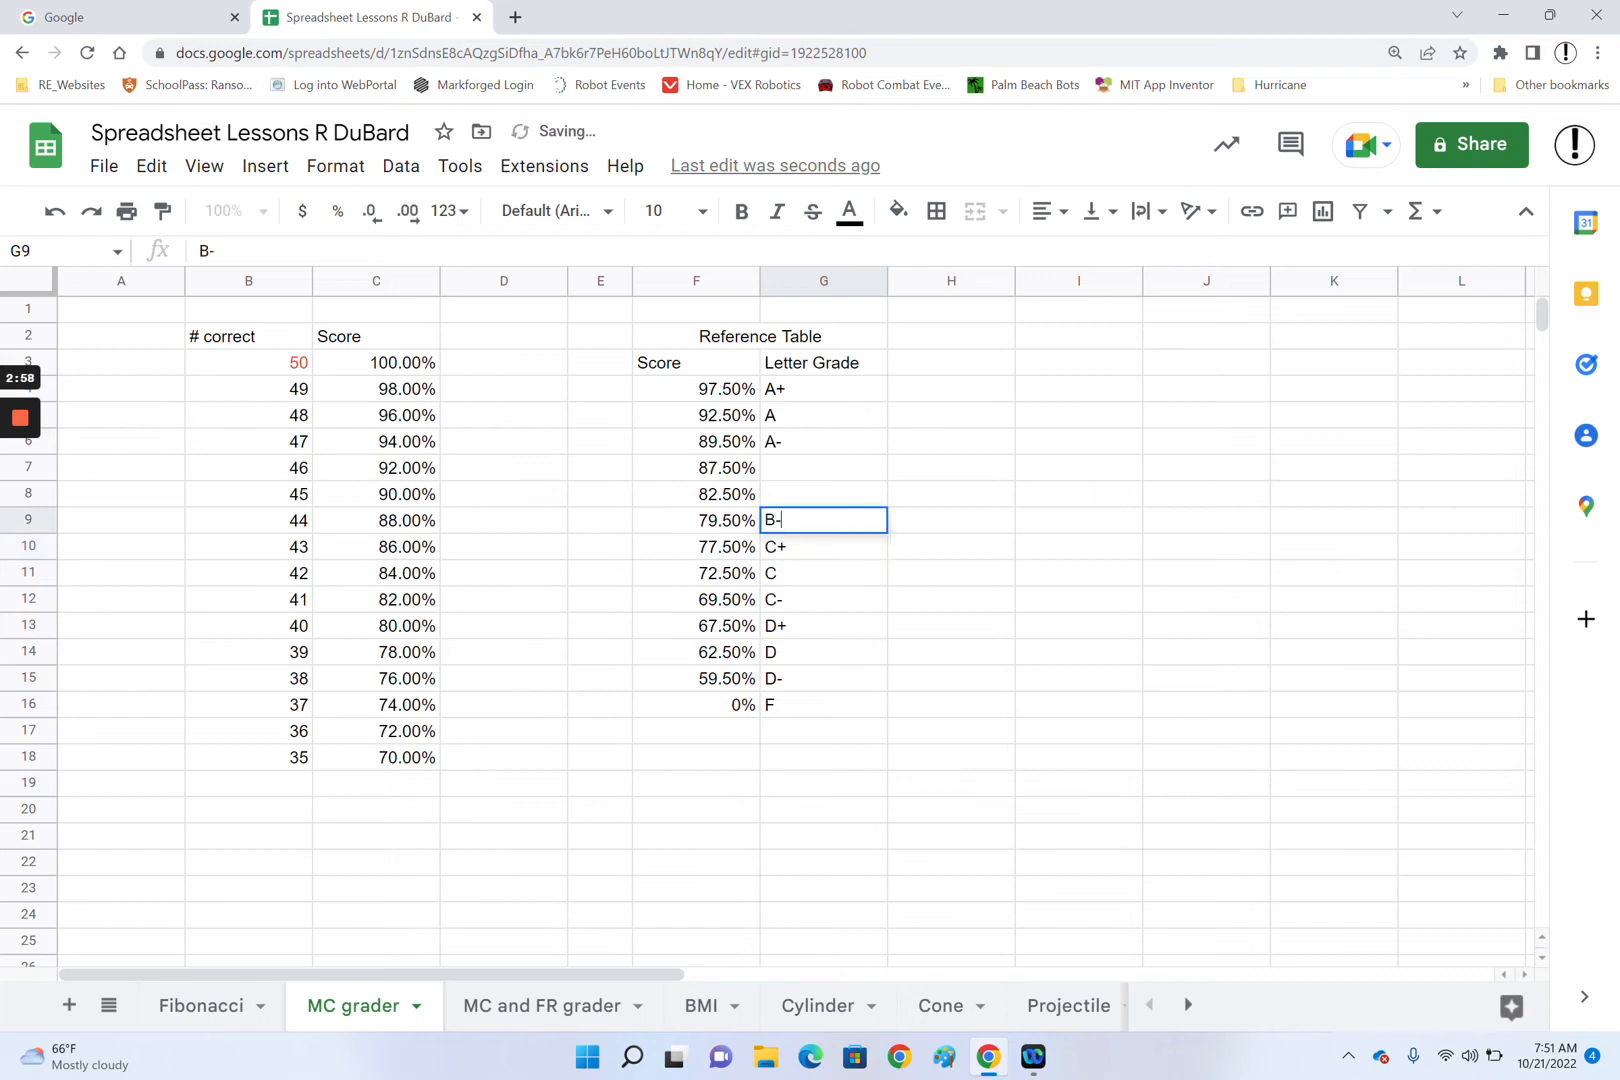
{"action": "left_click", "coordinate": [790, 497]}
{"action": "type", "text": "B"}
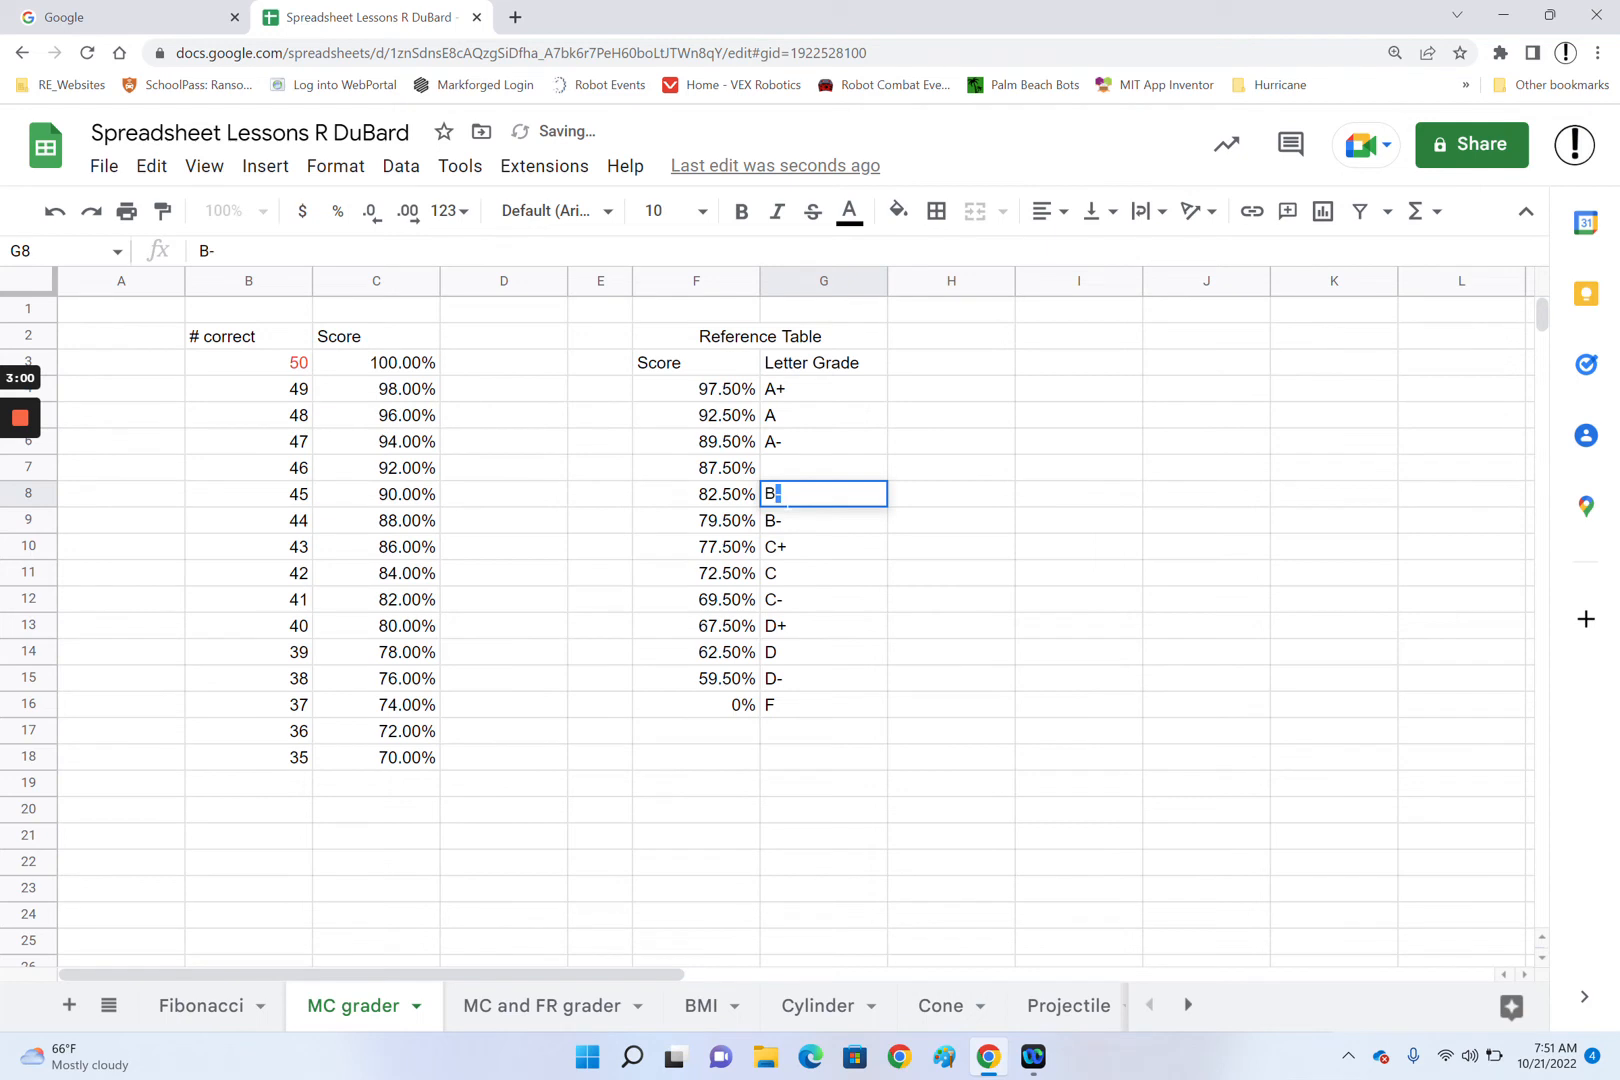
{"action": "left_click", "coordinate": [792, 474]}
{"action": "type", "text": "B+"}
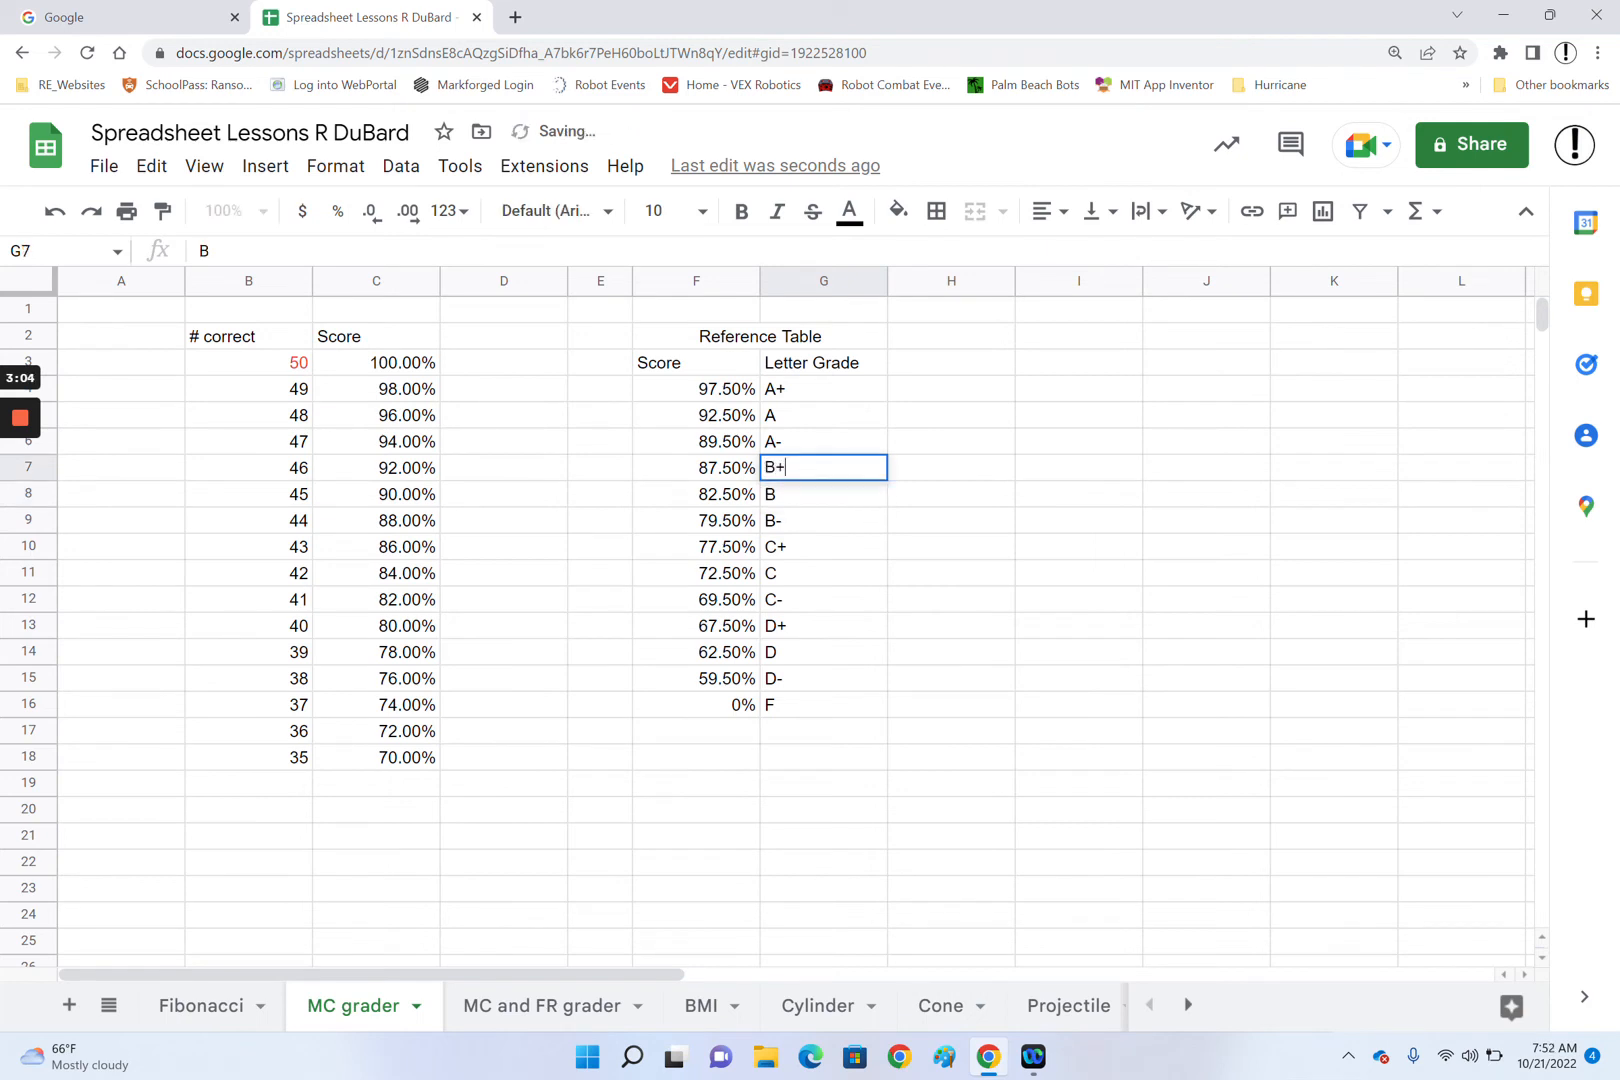
{"action": "left_click", "coordinate": [1085, 538]}
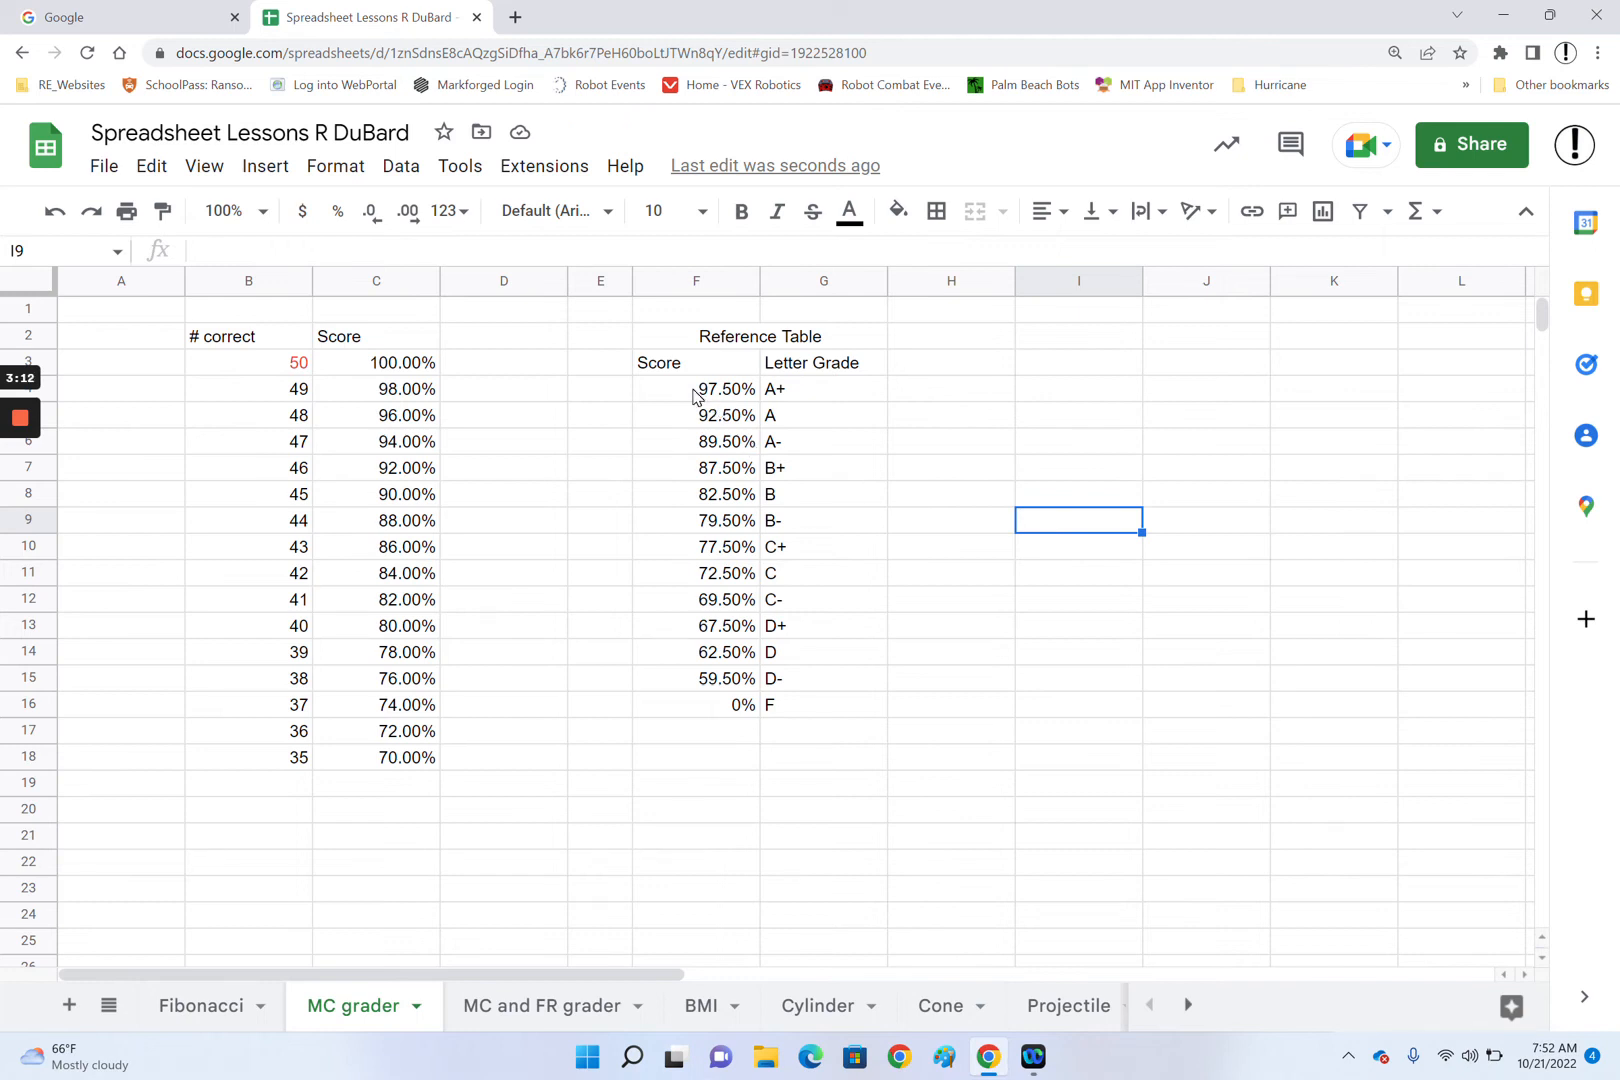
{"action": "left_click_drag", "start_coordinate": [695, 395], "coordinate": [858, 714]}
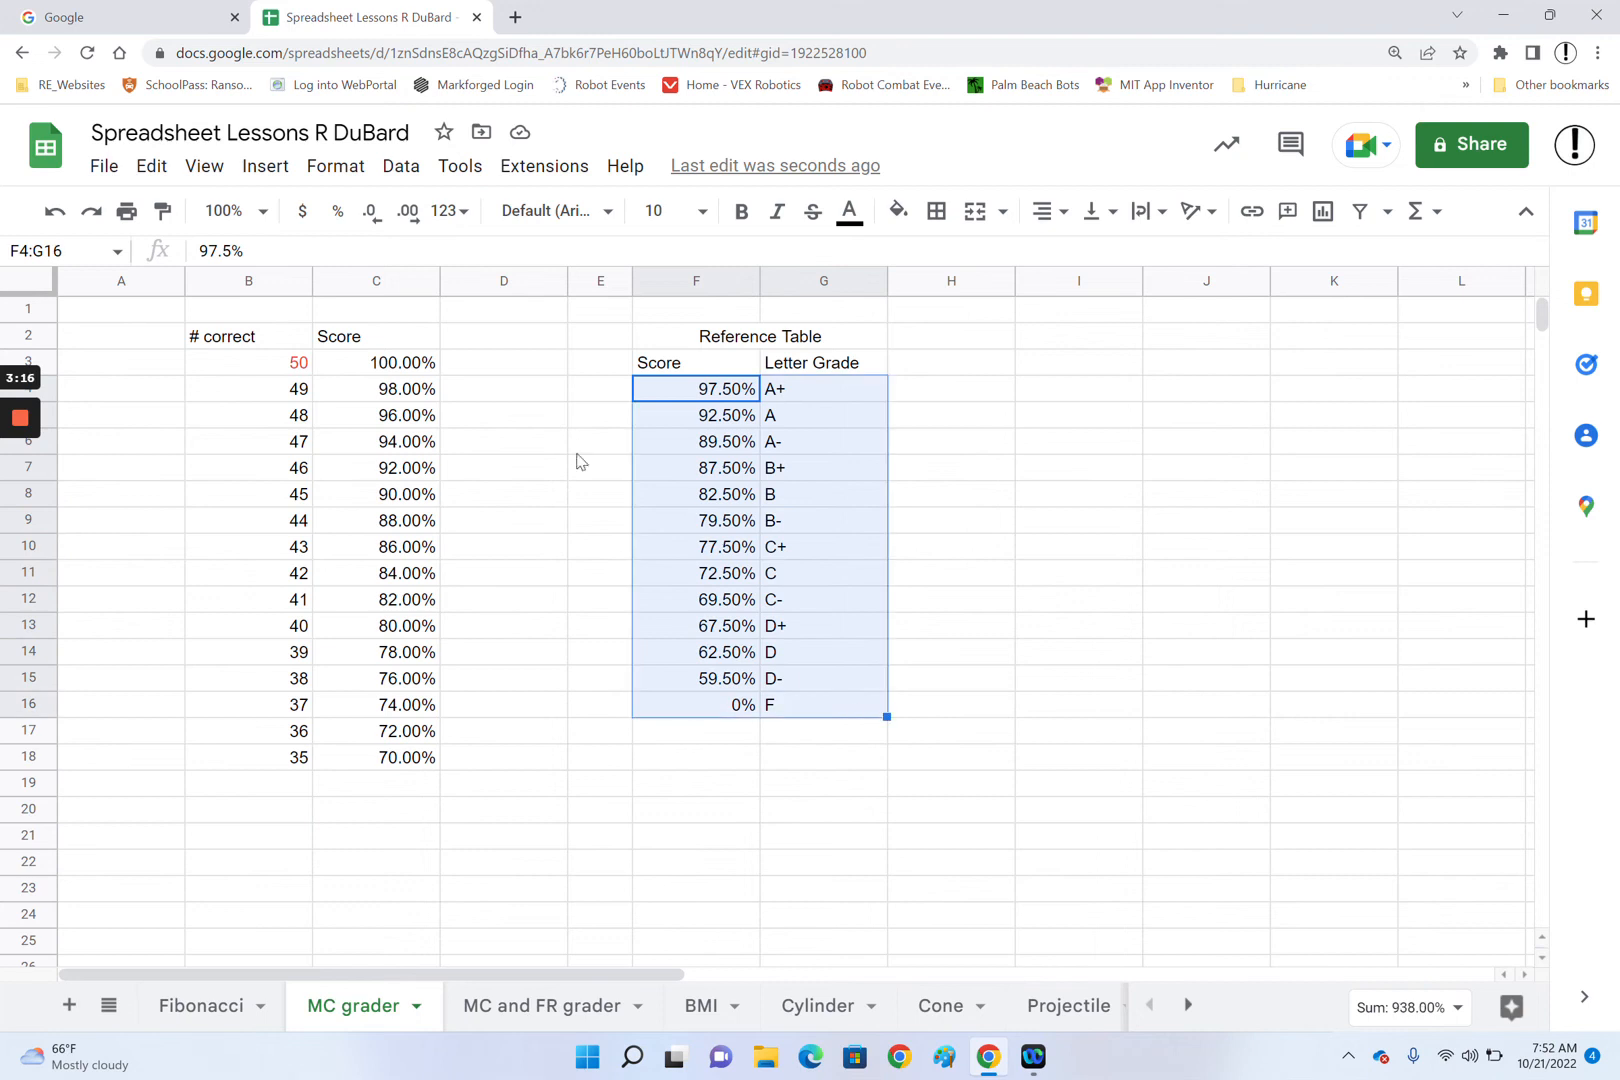
{"action": "left_click", "coordinate": [403, 176]}
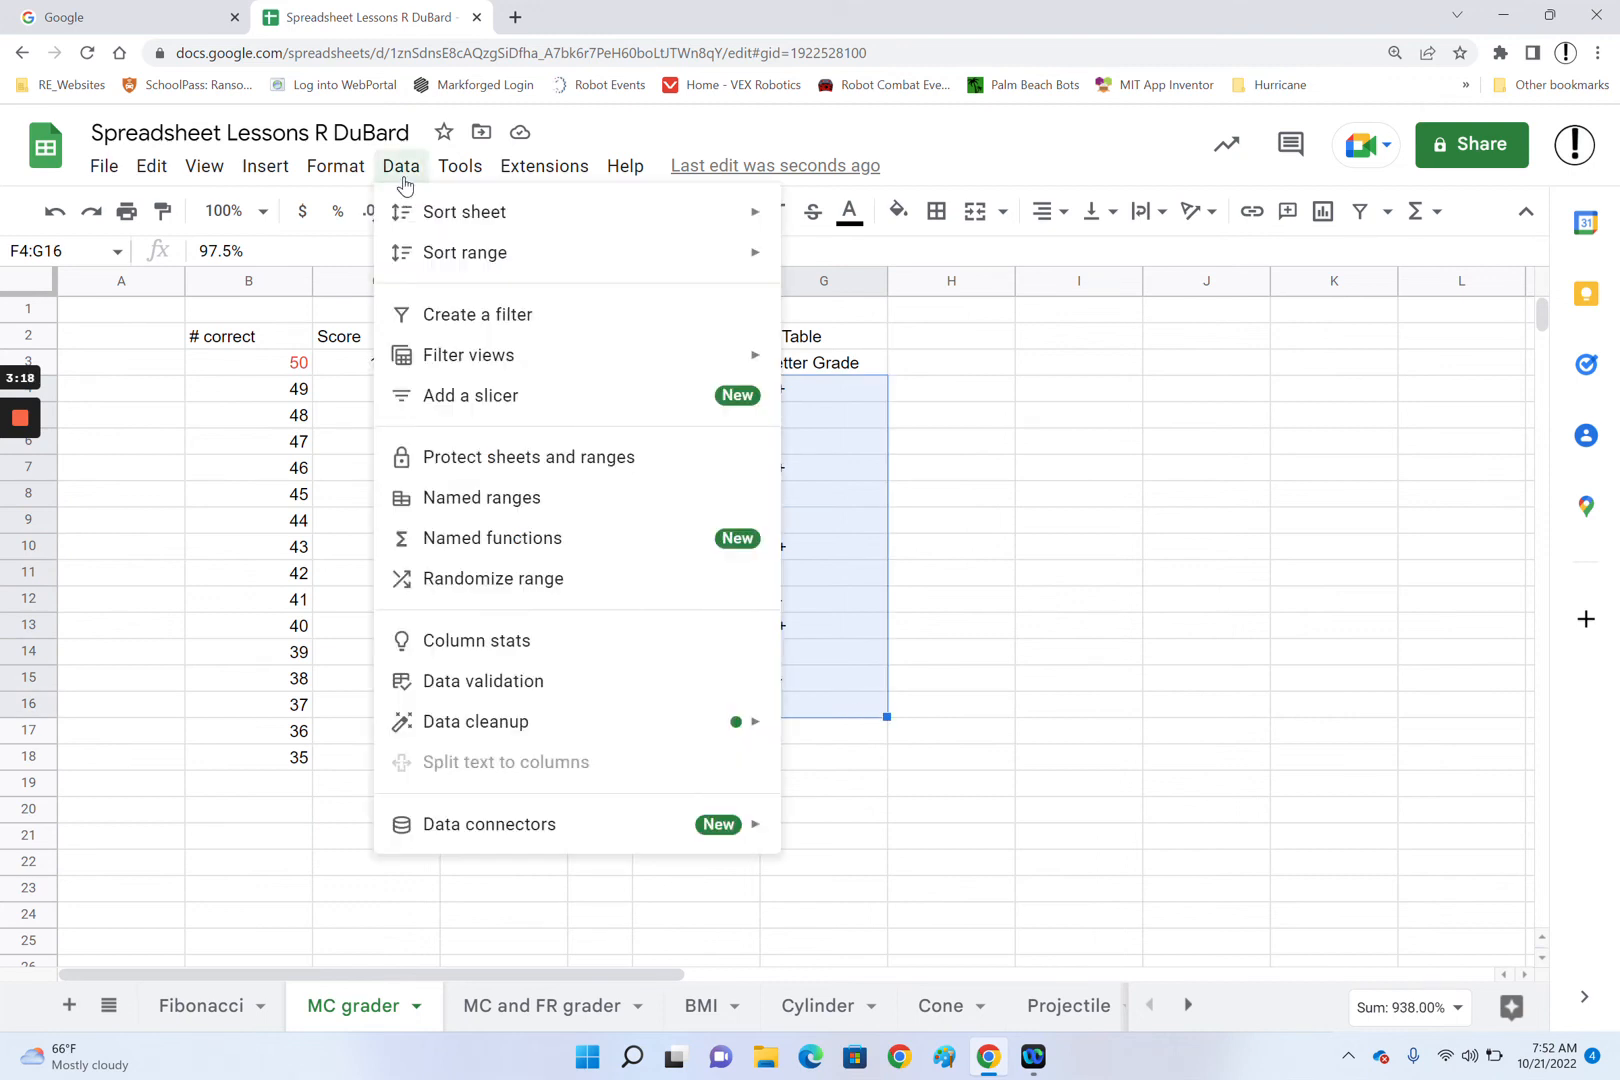
{"action": "mouse_move", "coordinate": [465, 254]}
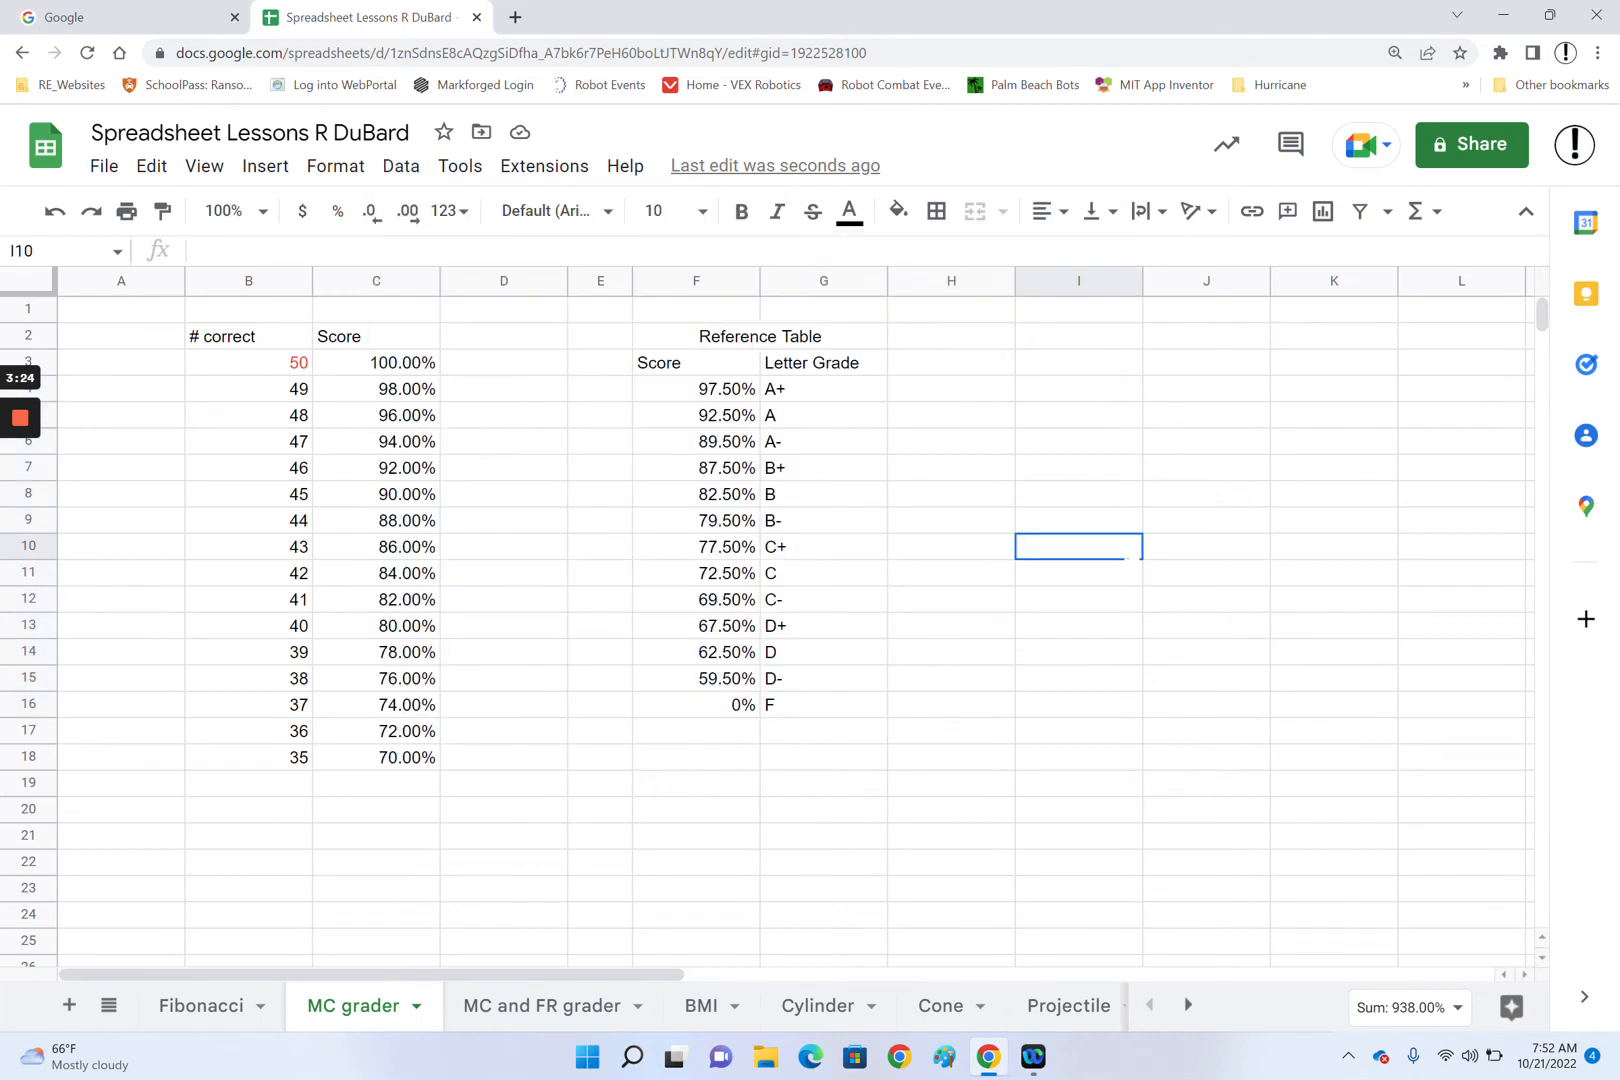
{"action": "left_click", "coordinate": [1138, 555]}
{"action": "left_click", "coordinate": [690, 281]}
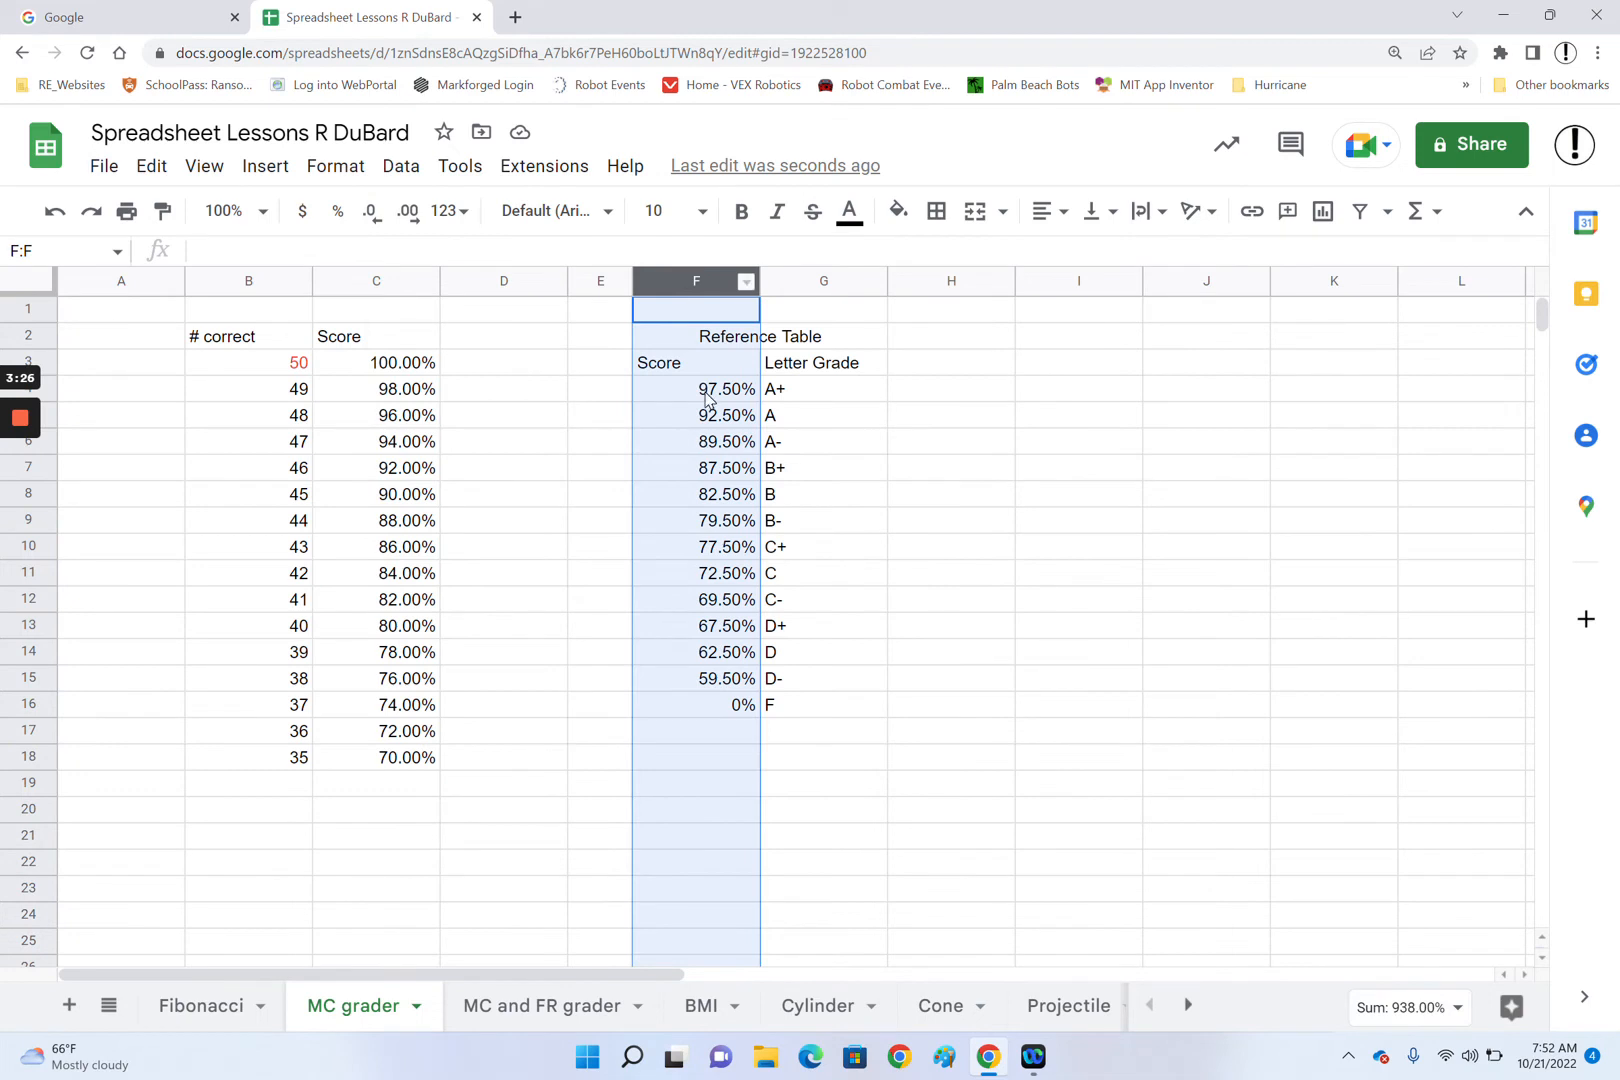
{"action": "left_click", "coordinate": [707, 397]}
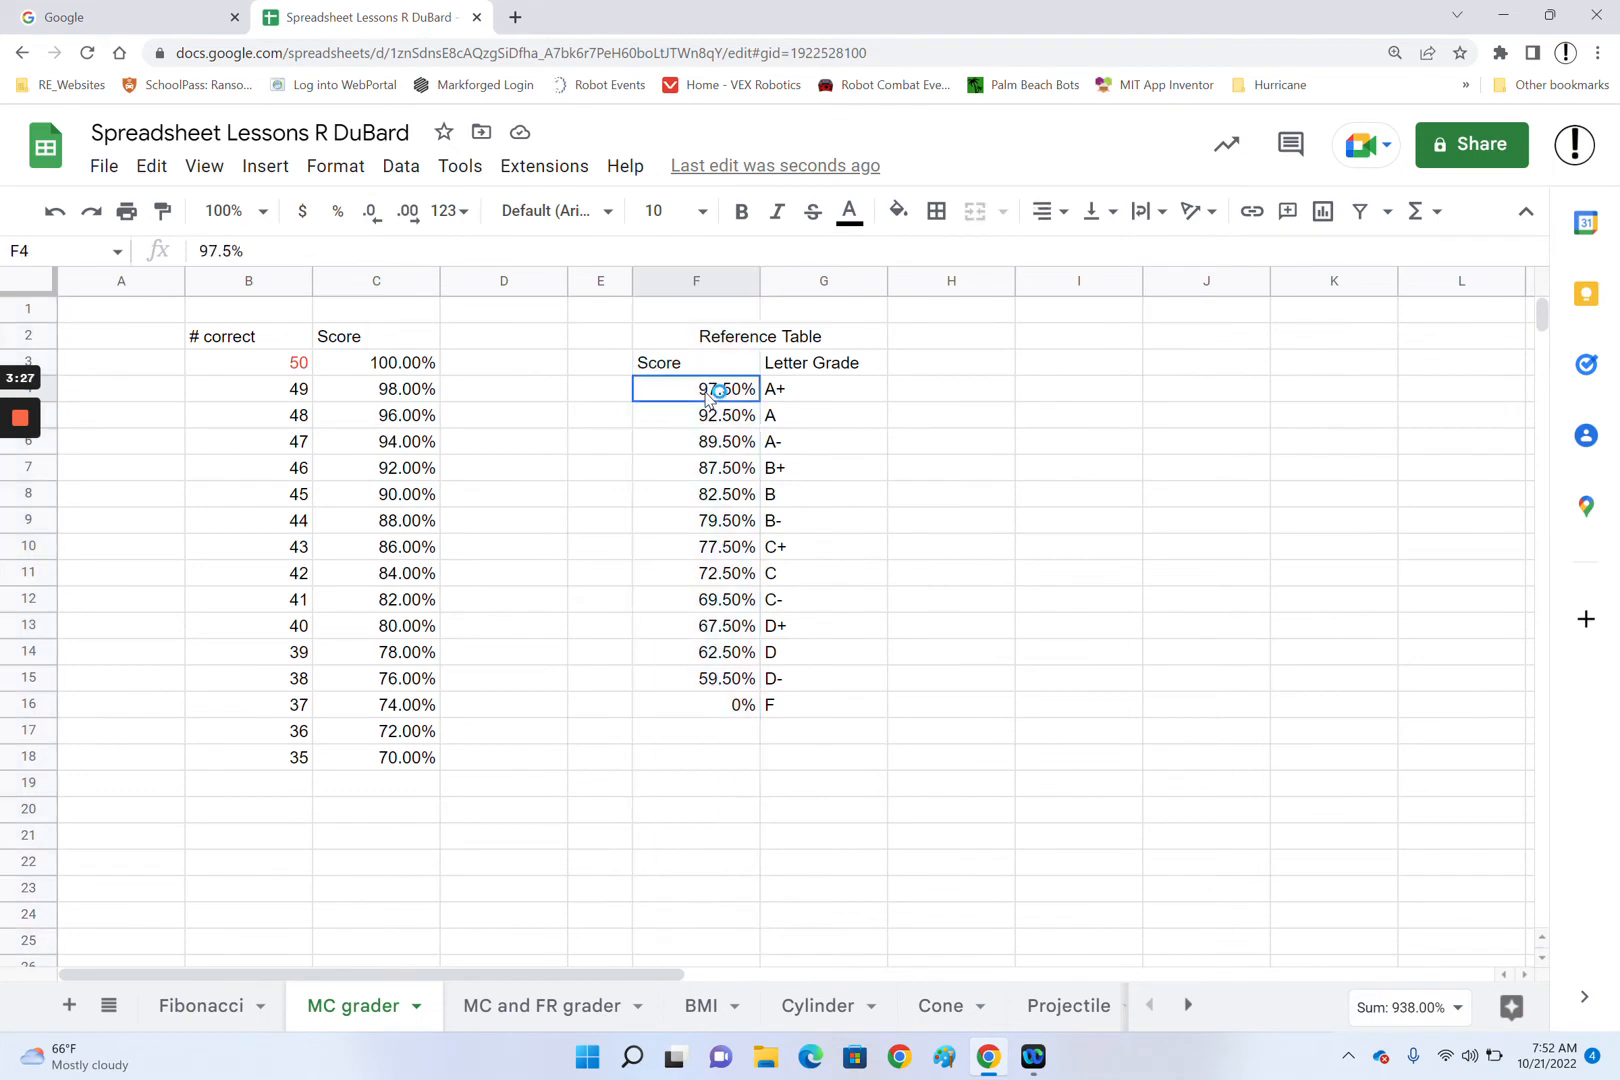
{"action": "left_click", "coordinate": [1195, 500]}
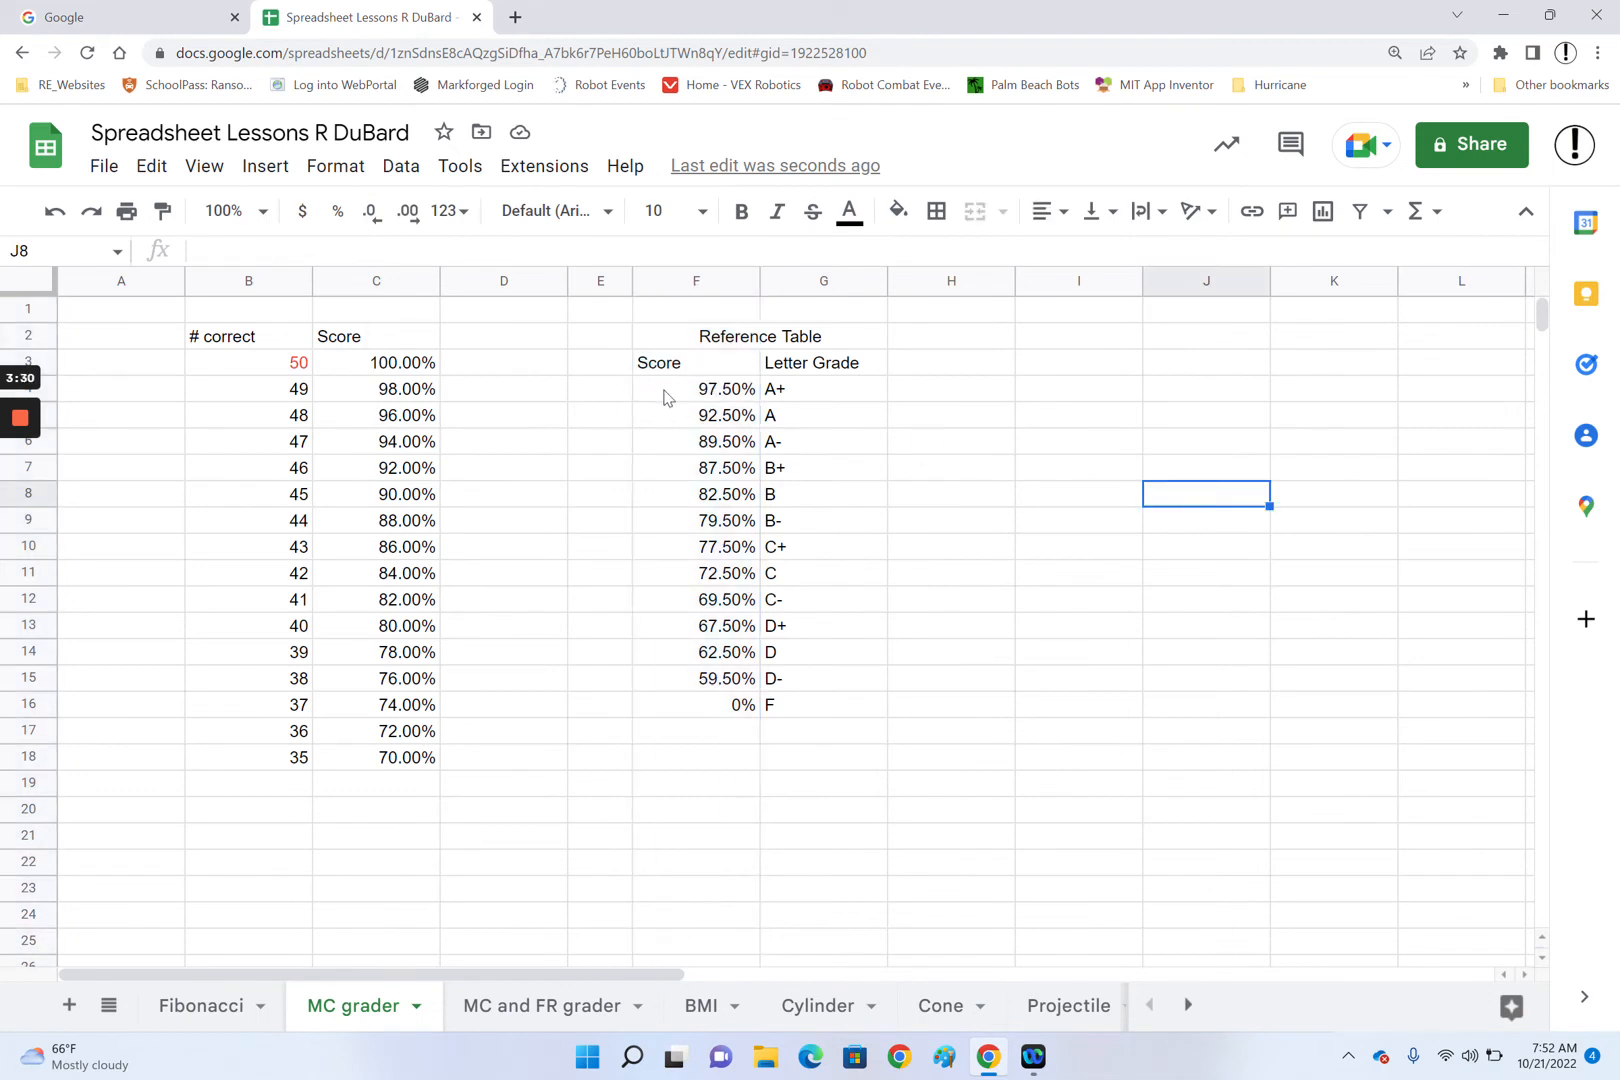
- Try to sort the reference table range F4:G16 by column F from A to Z
{"action": "left_click_drag", "start_coordinate": [668, 400], "coordinate": [883, 712]}
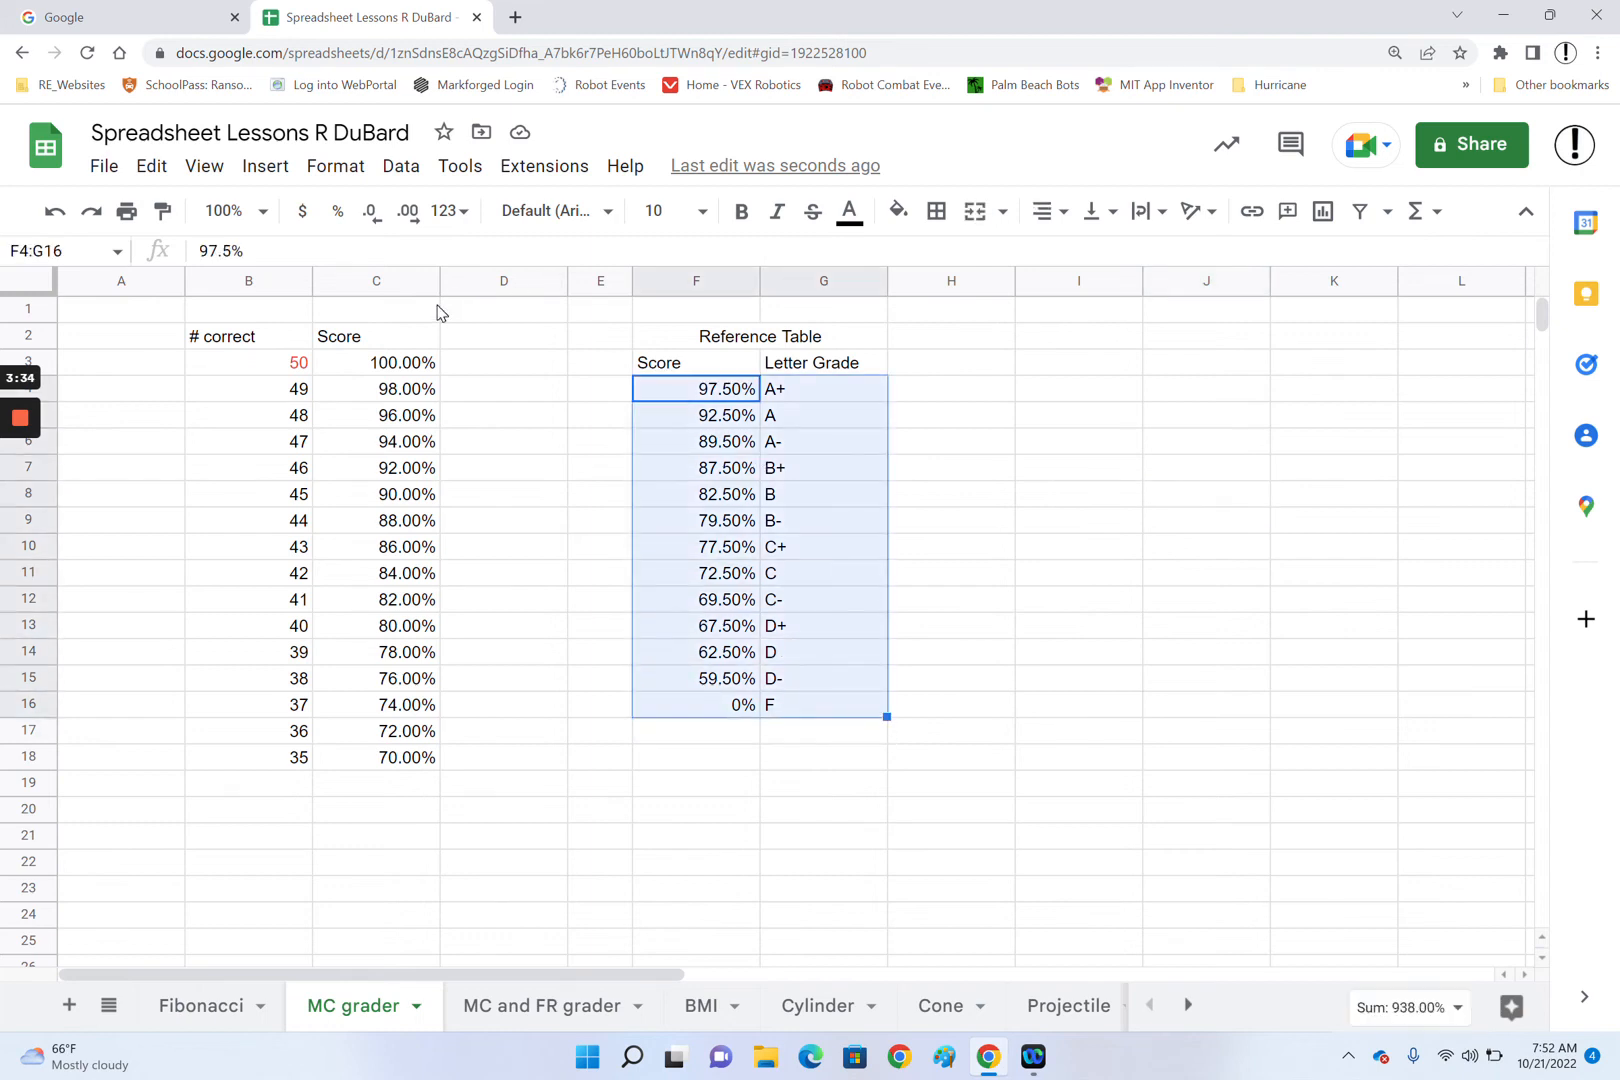
{"action": "left_click", "coordinate": [406, 175]}
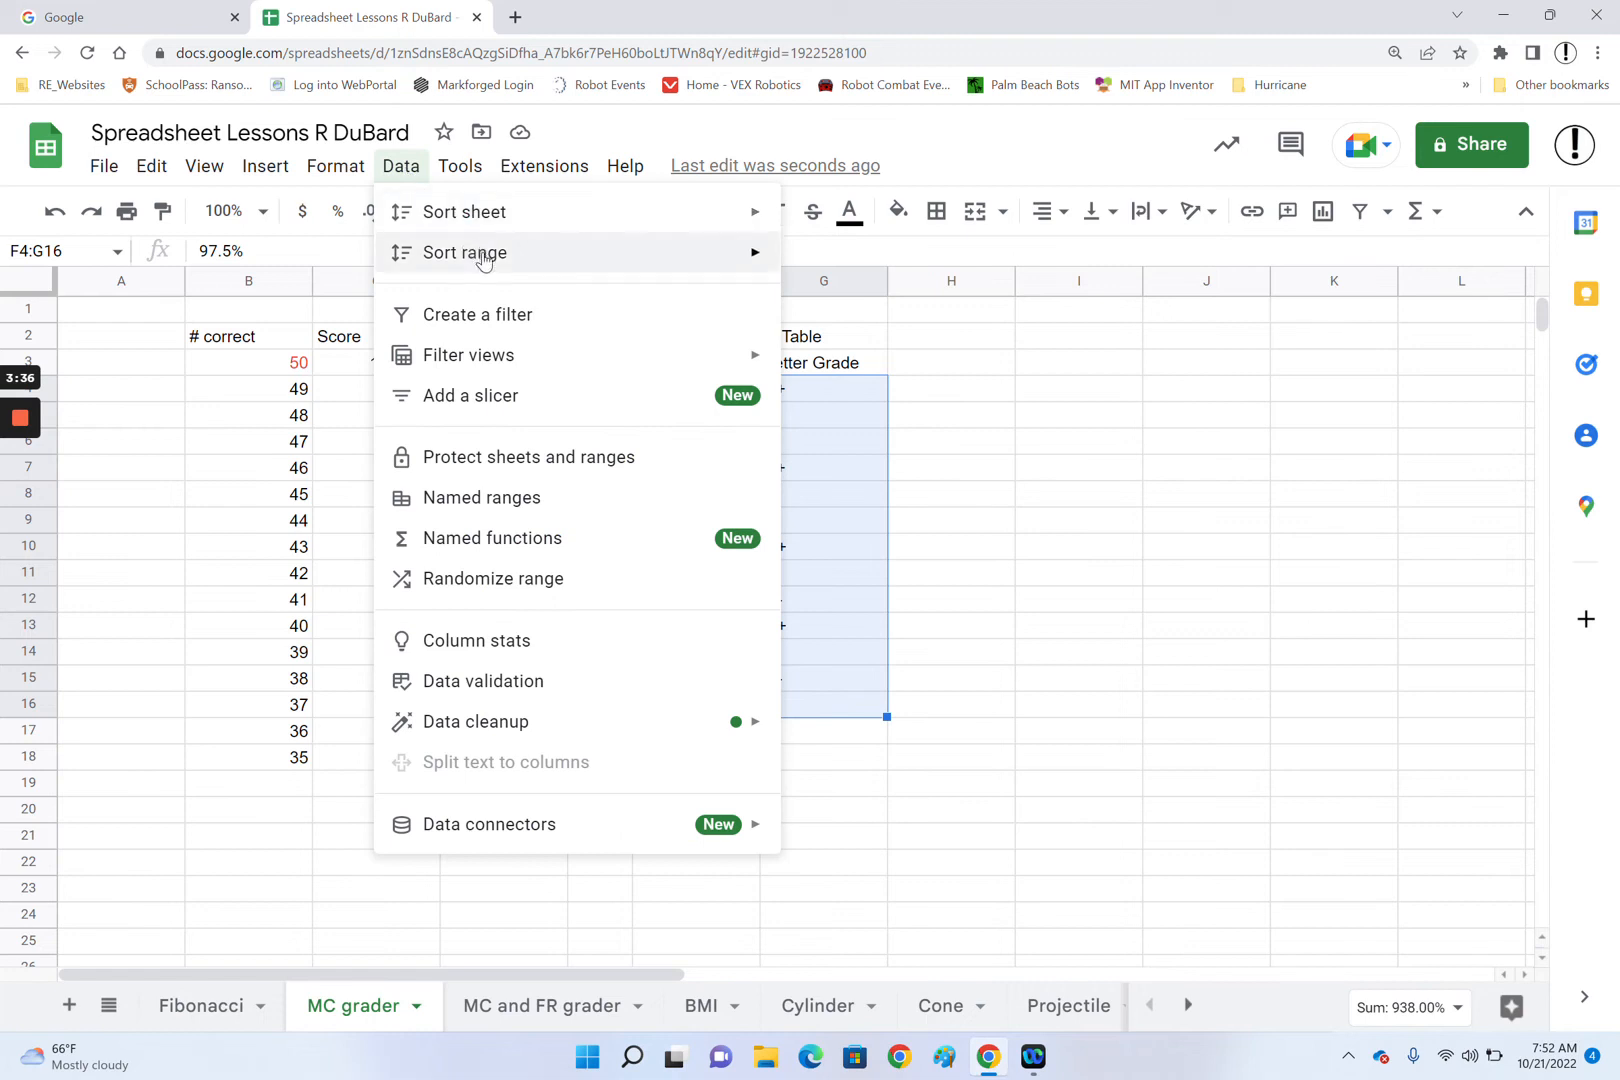
{"action": "mouse_move", "coordinate": [553, 257]}
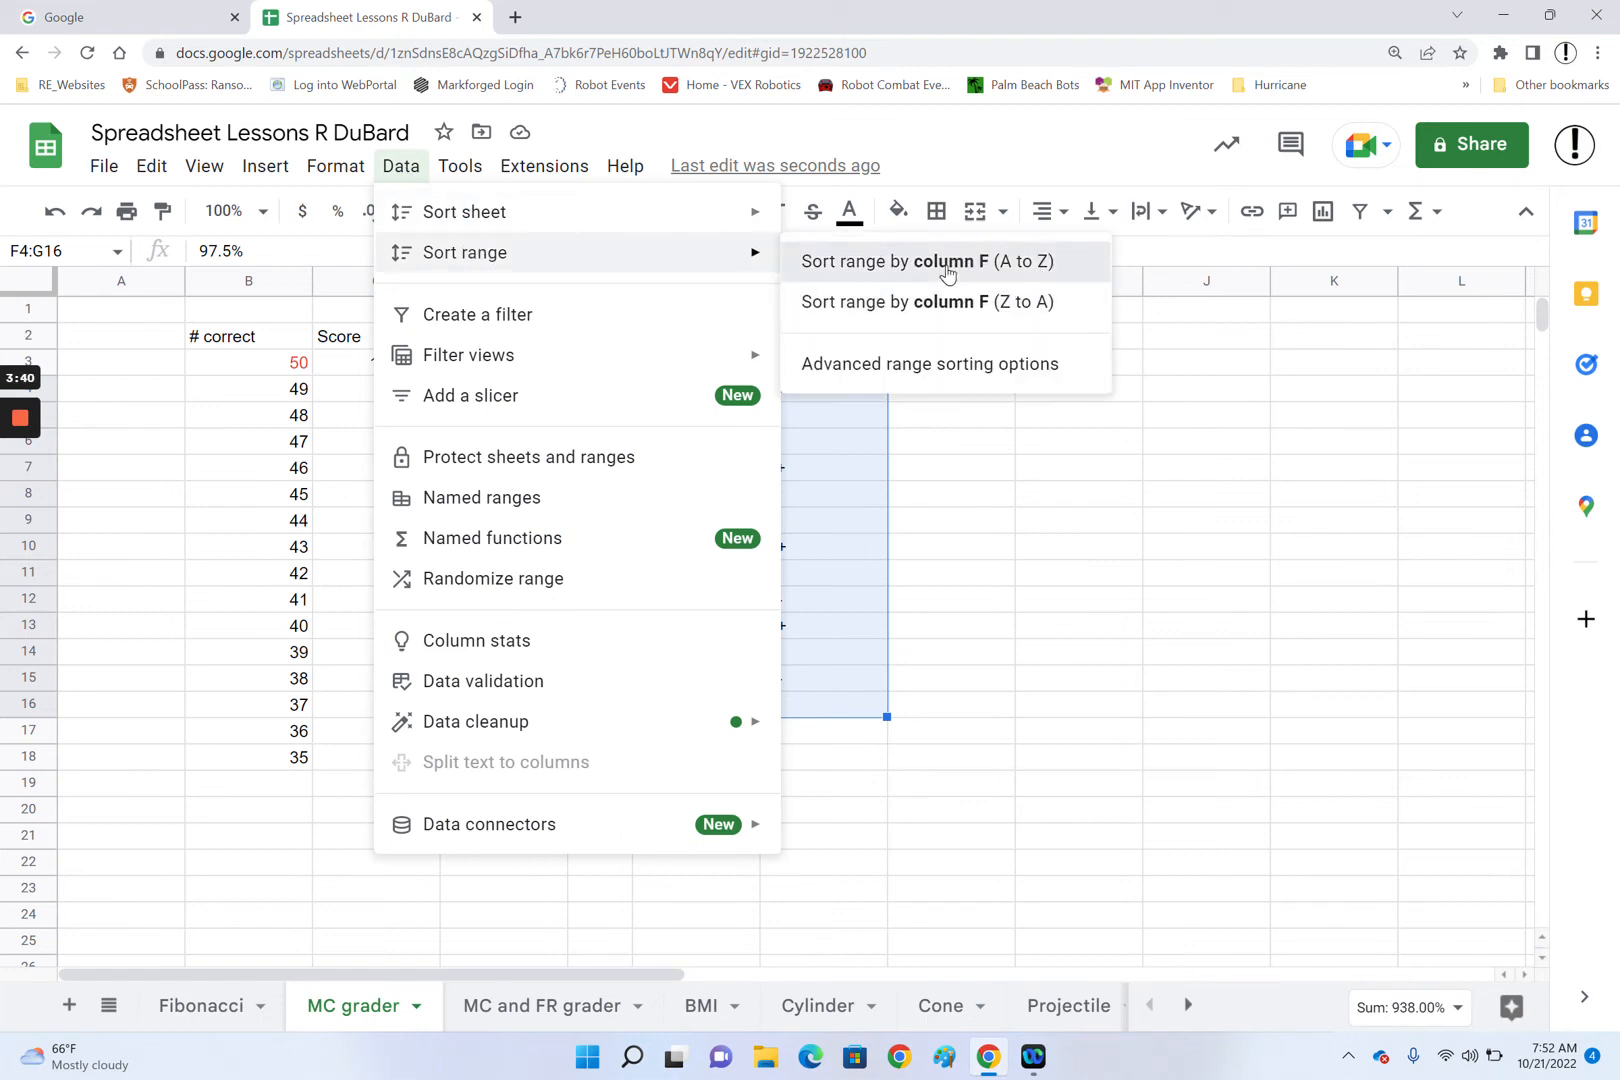
{"action": "left_click", "coordinate": [947, 262]}
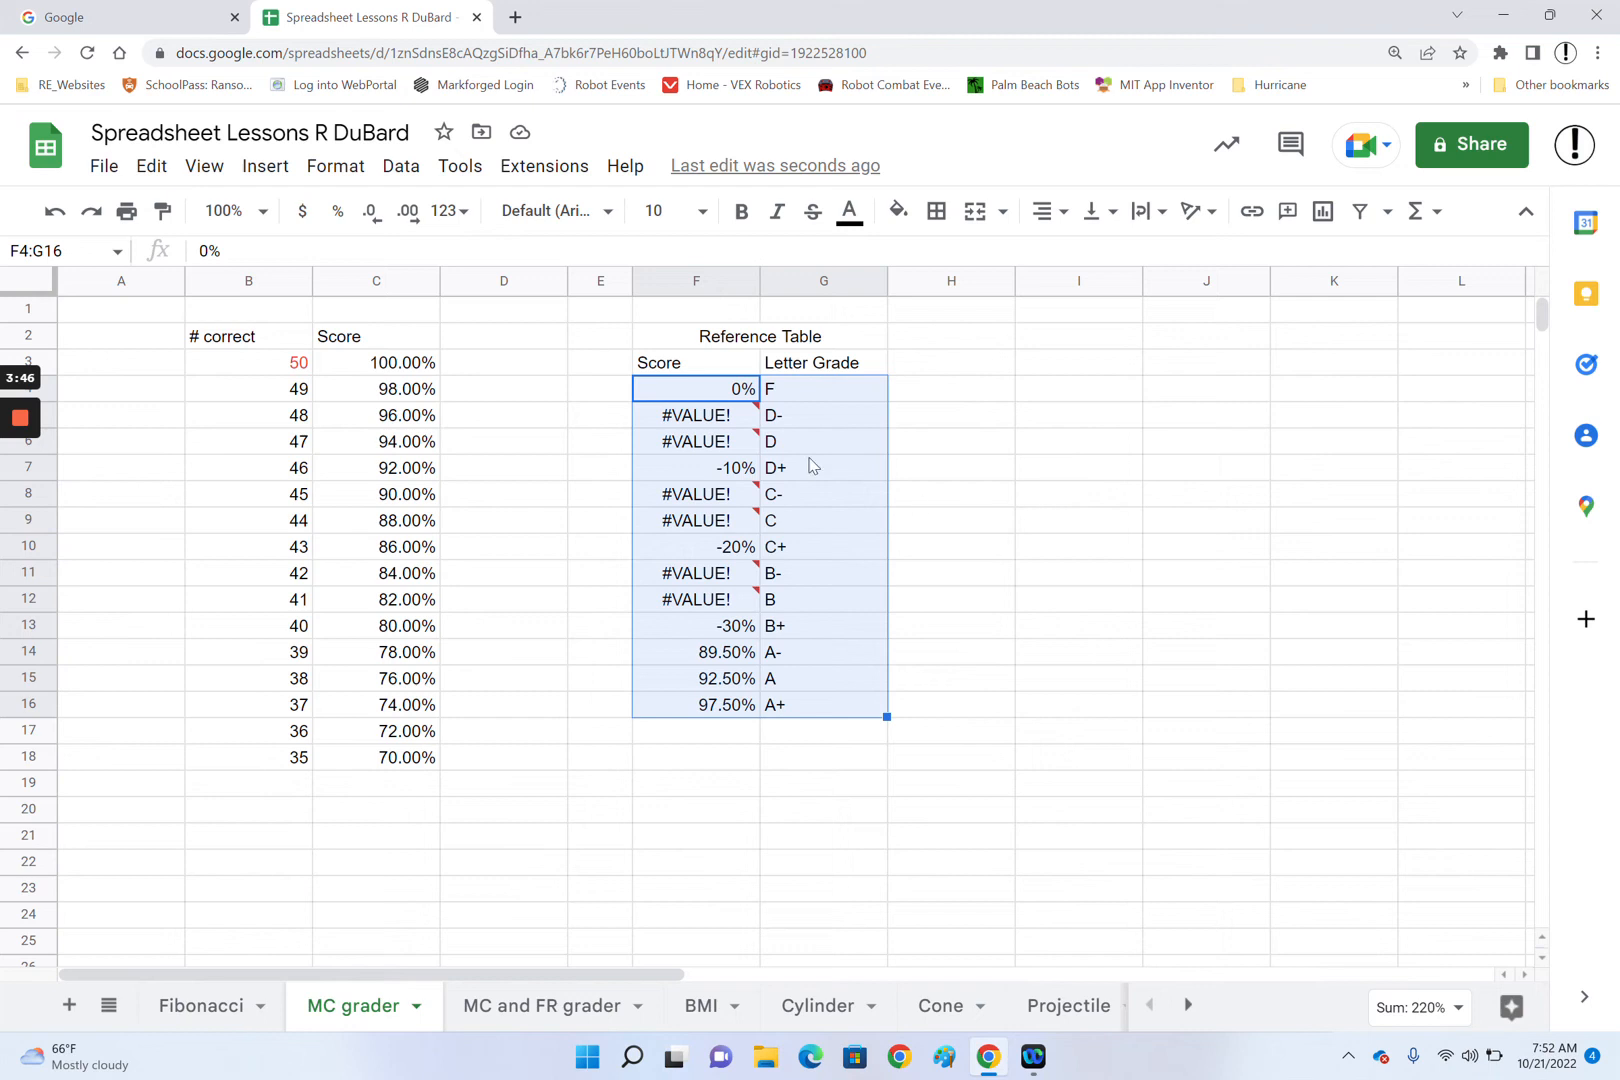
- Examine the formulas behind the scores in F7 and F6 without changing them
{"action": "left_click", "coordinate": [712, 474]}
{"action": "double_click", "coordinate": [712, 474]}
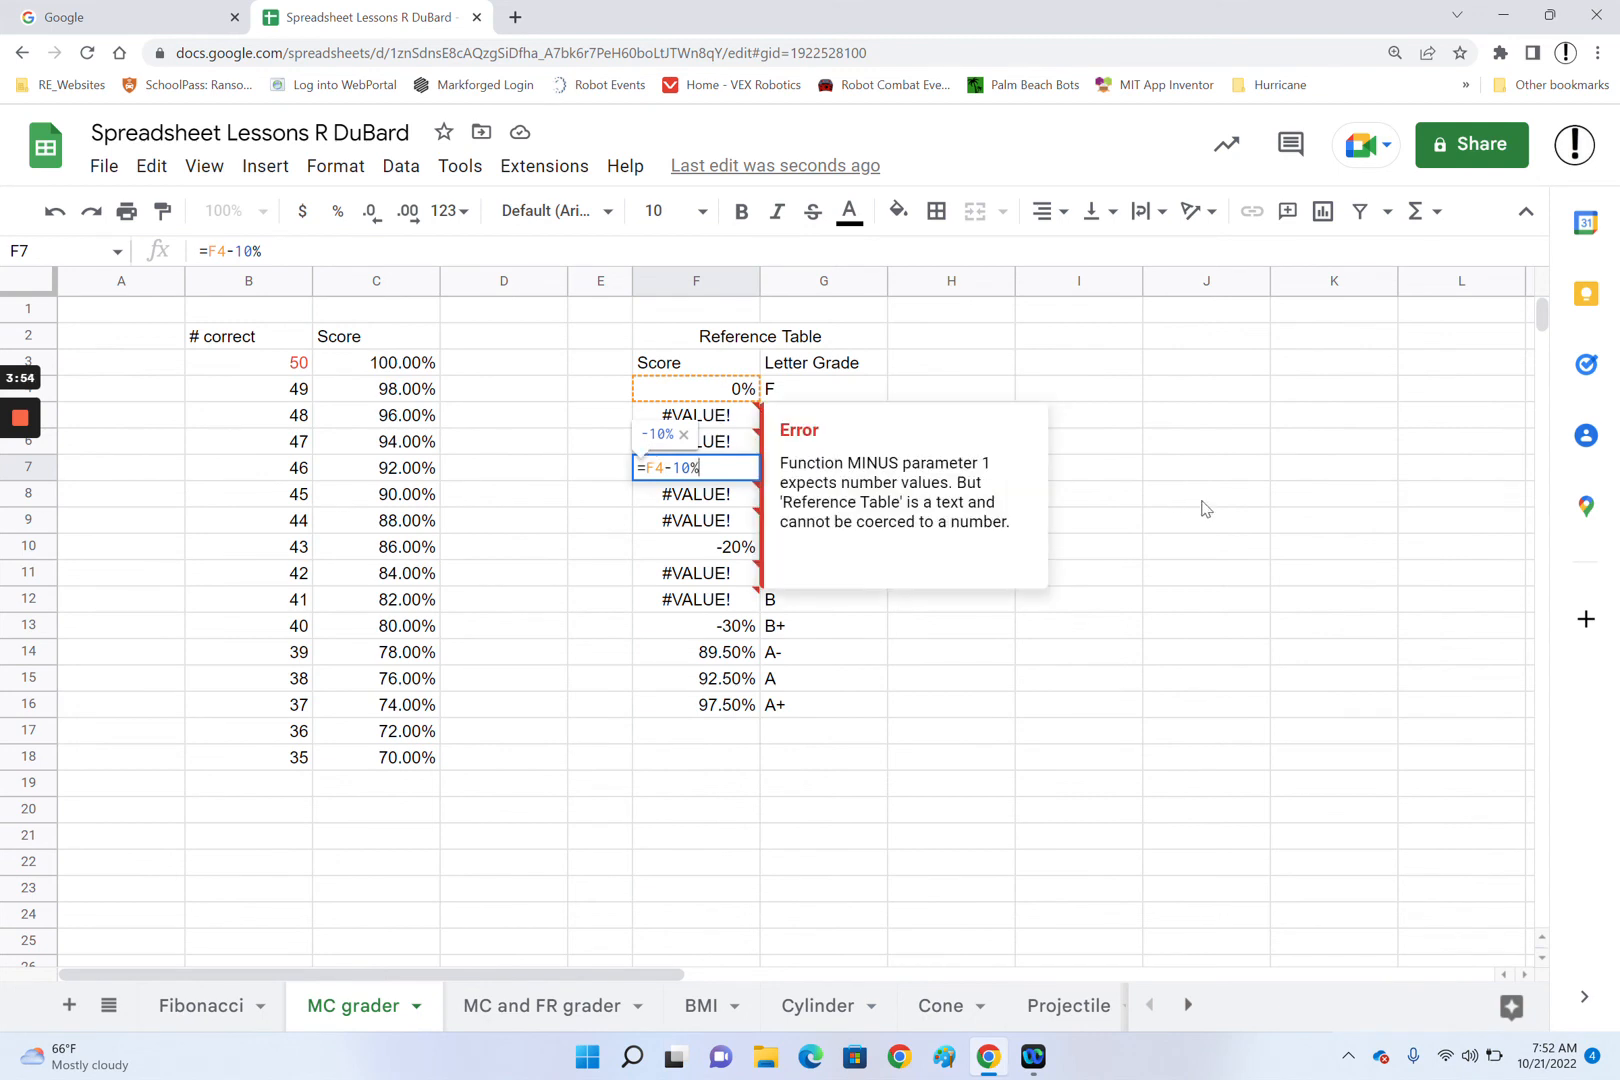
{"action": "left_click", "coordinate": [1217, 500]}
{"action": "key", "text": "Escape"}
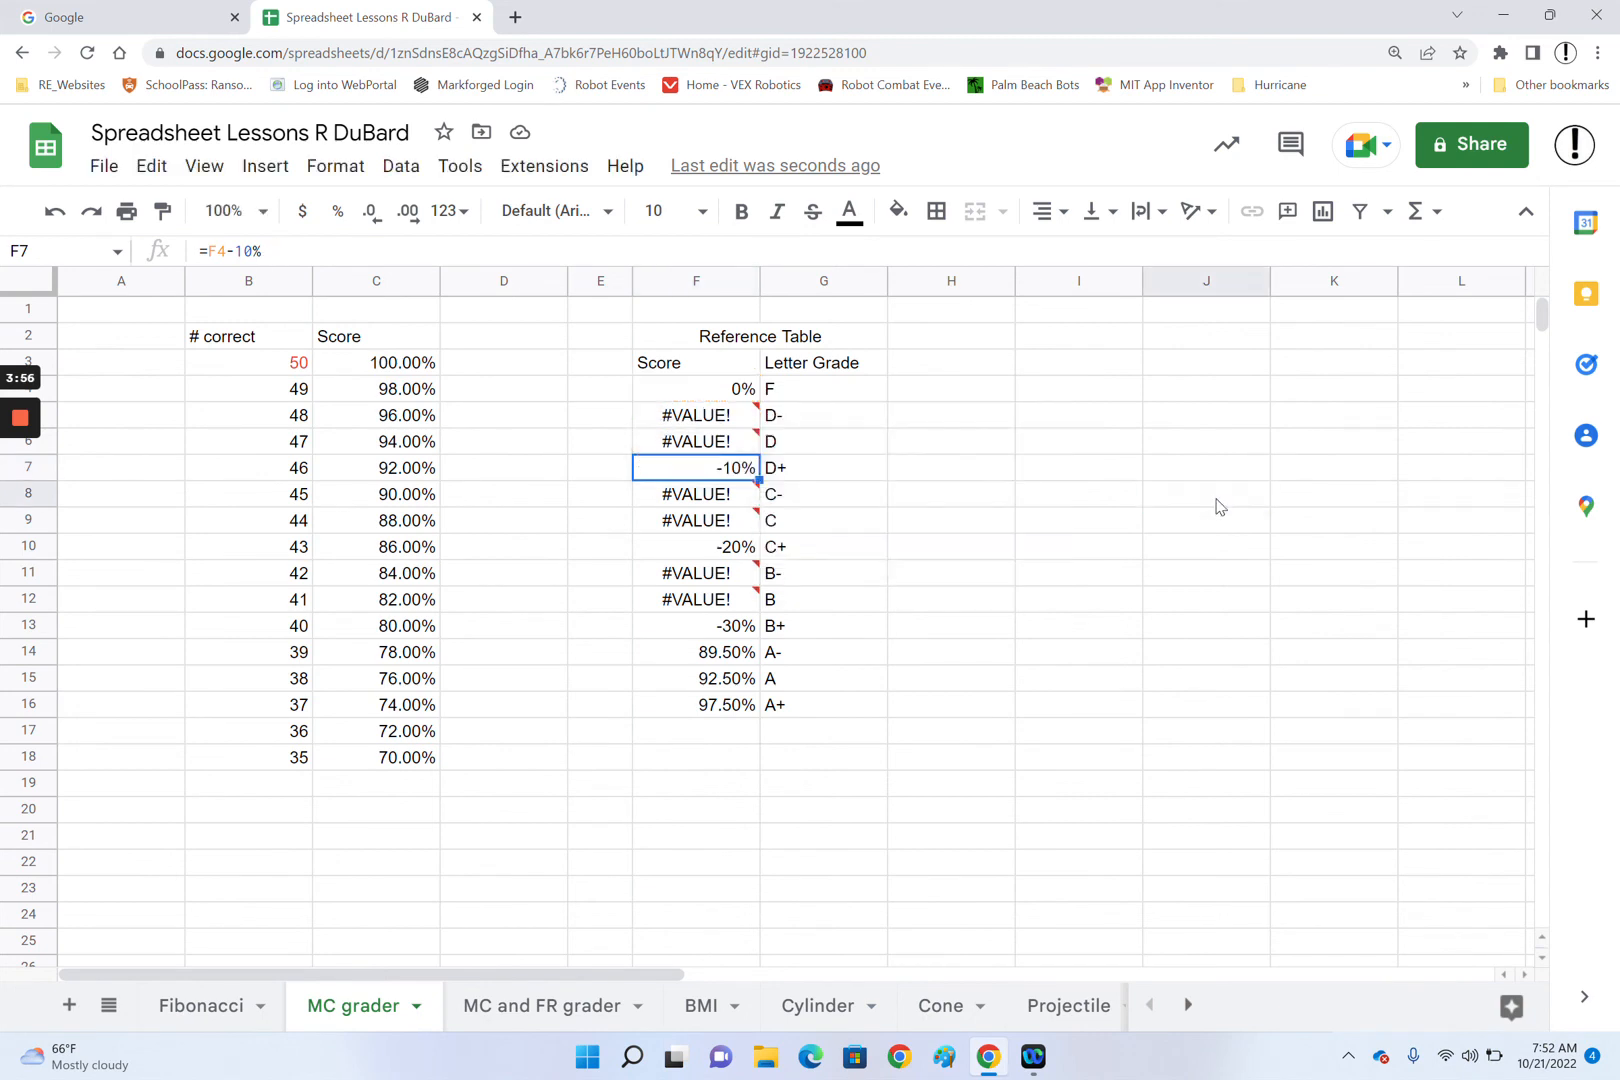
{"action": "double_click", "coordinate": [731, 441]}
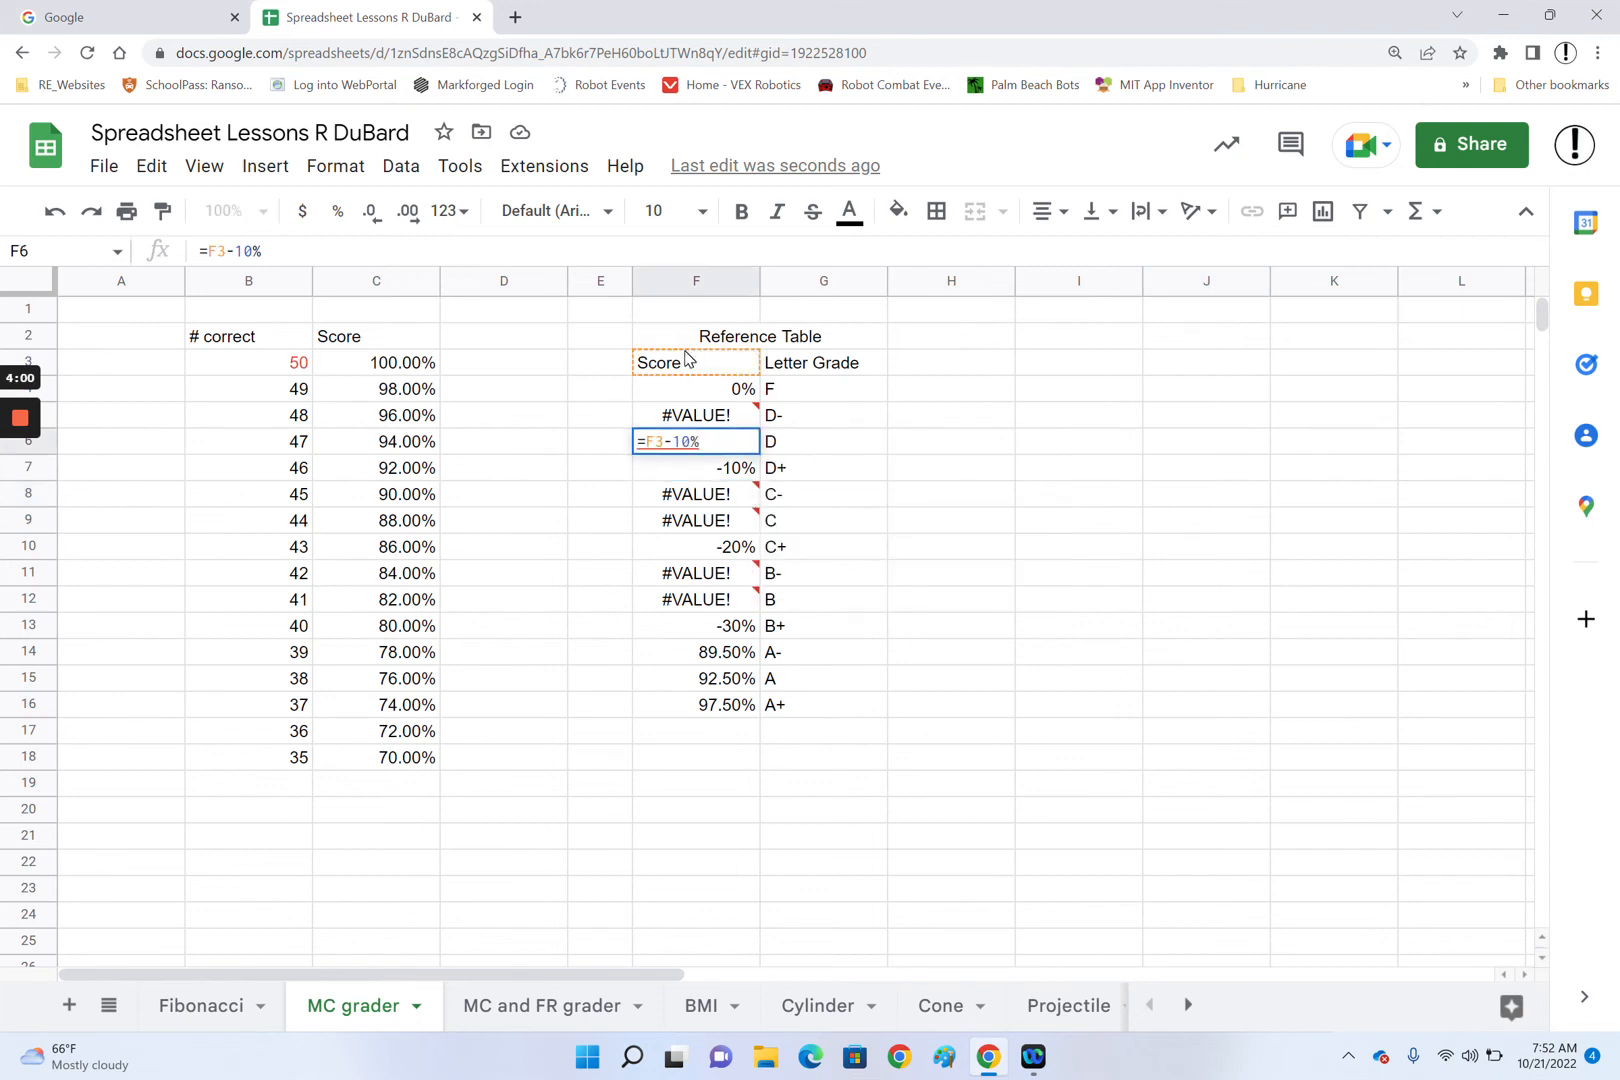
{"action": "key", "text": "Escape"}
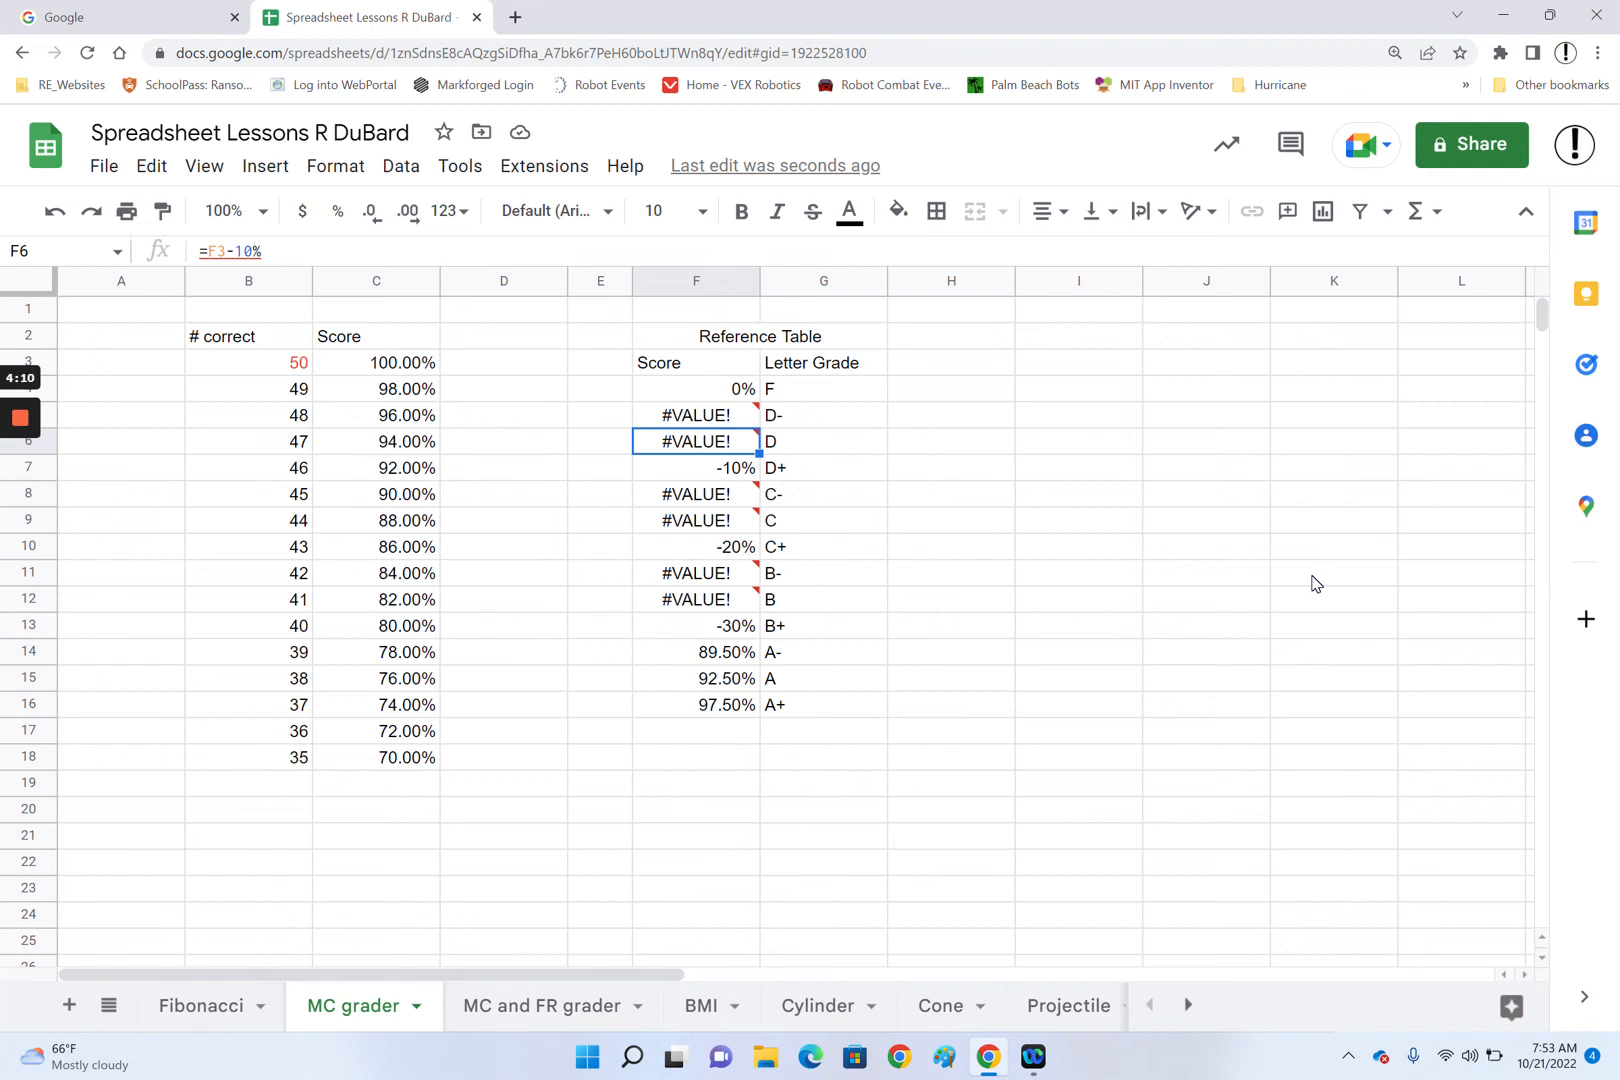
- Undo the sort of the reference table
{"action": "key", "text": "ctrl+z"}
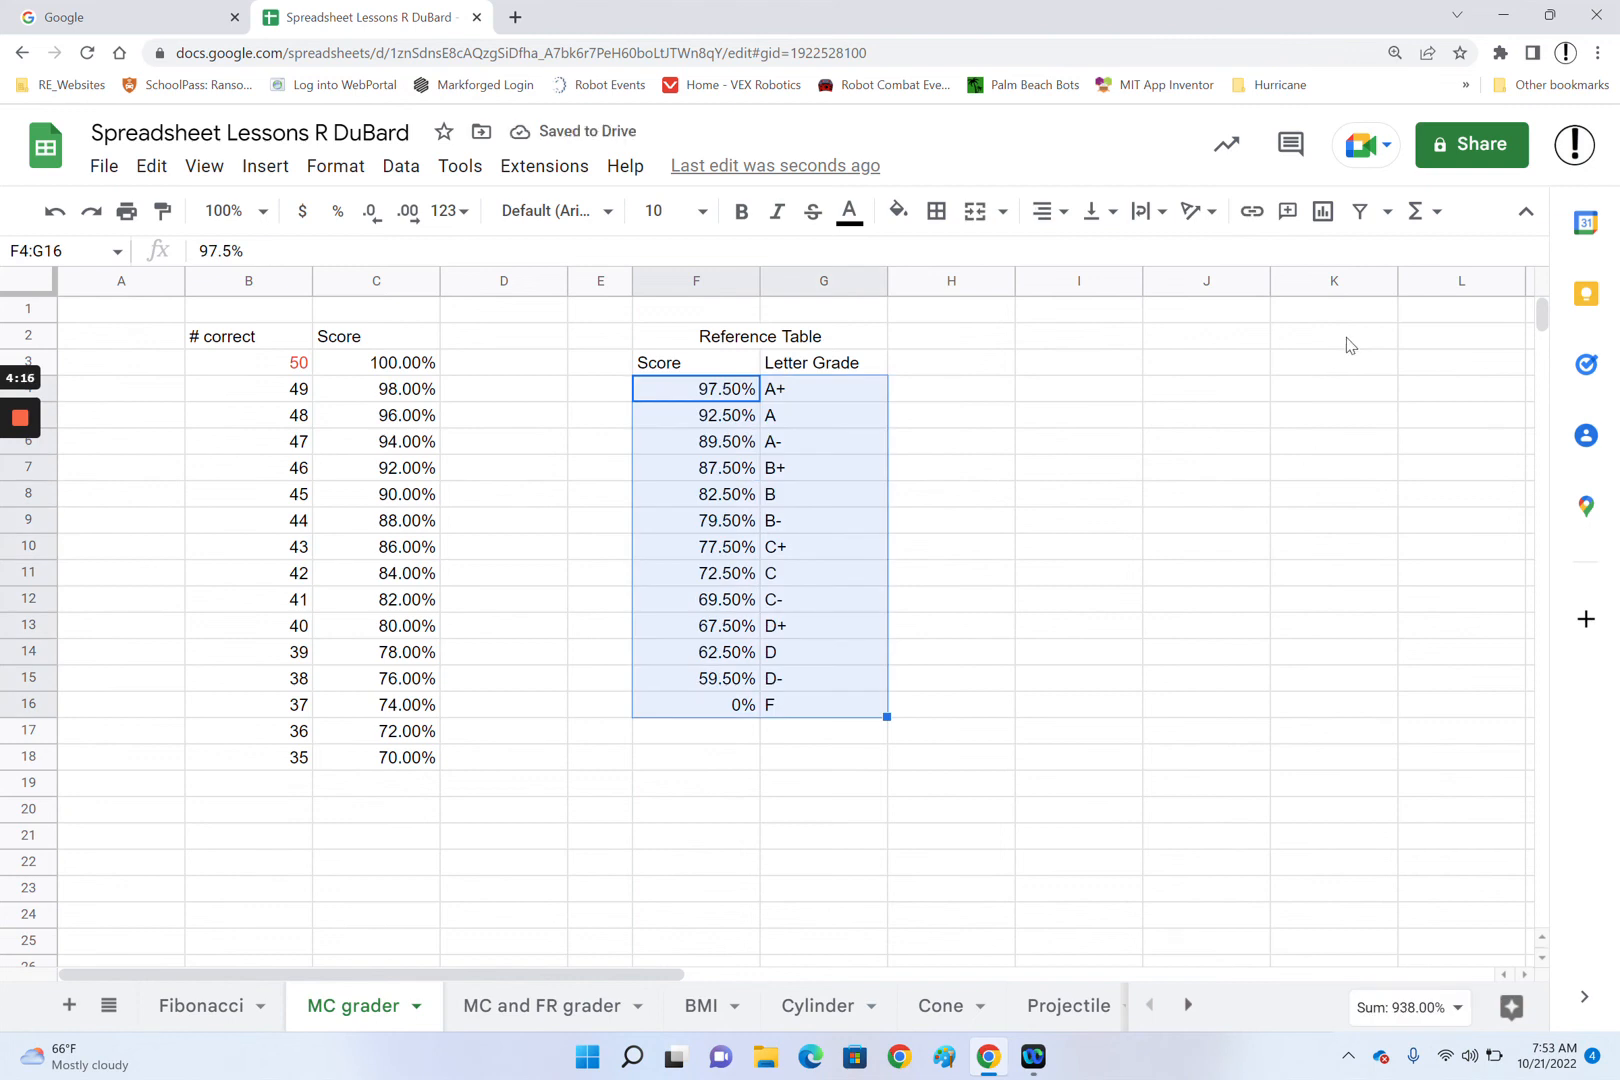
{"action": "left_click", "coordinate": [1305, 419]}
- Copy the scores in F4:F16 and paste them back in place as values only
{"action": "left_click_drag", "start_coordinate": [720, 390], "coordinate": [706, 708]}
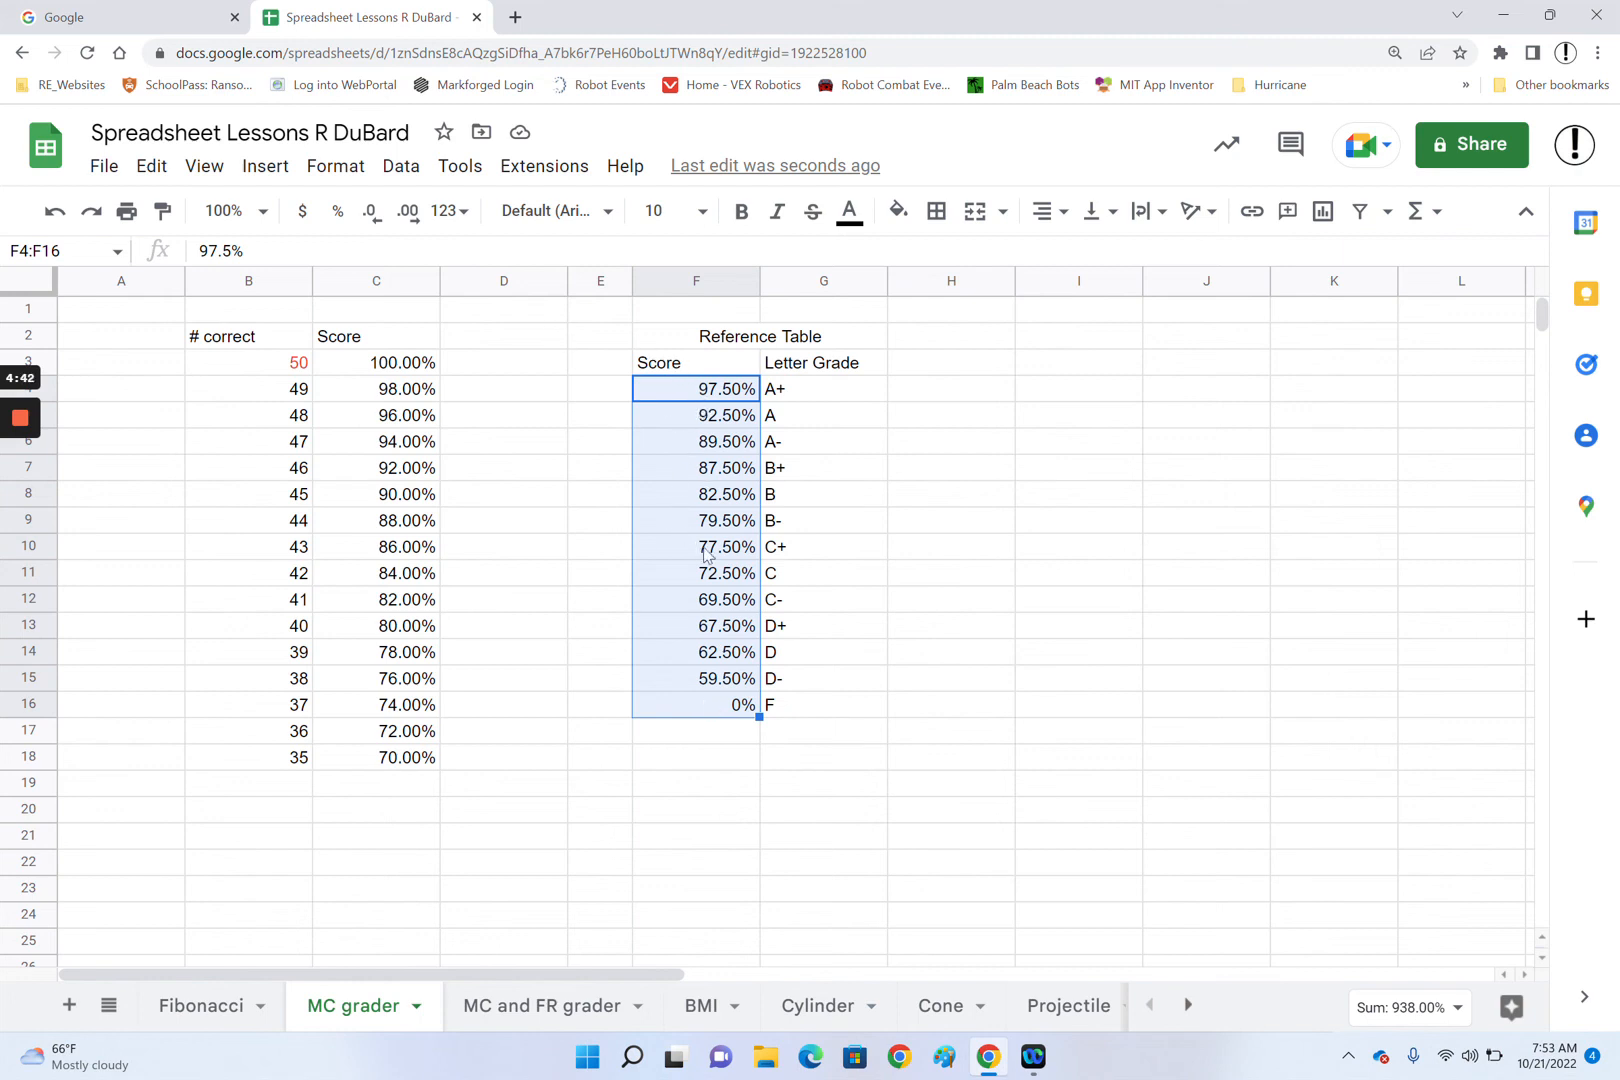
{"action": "right_click", "coordinate": [668, 390]}
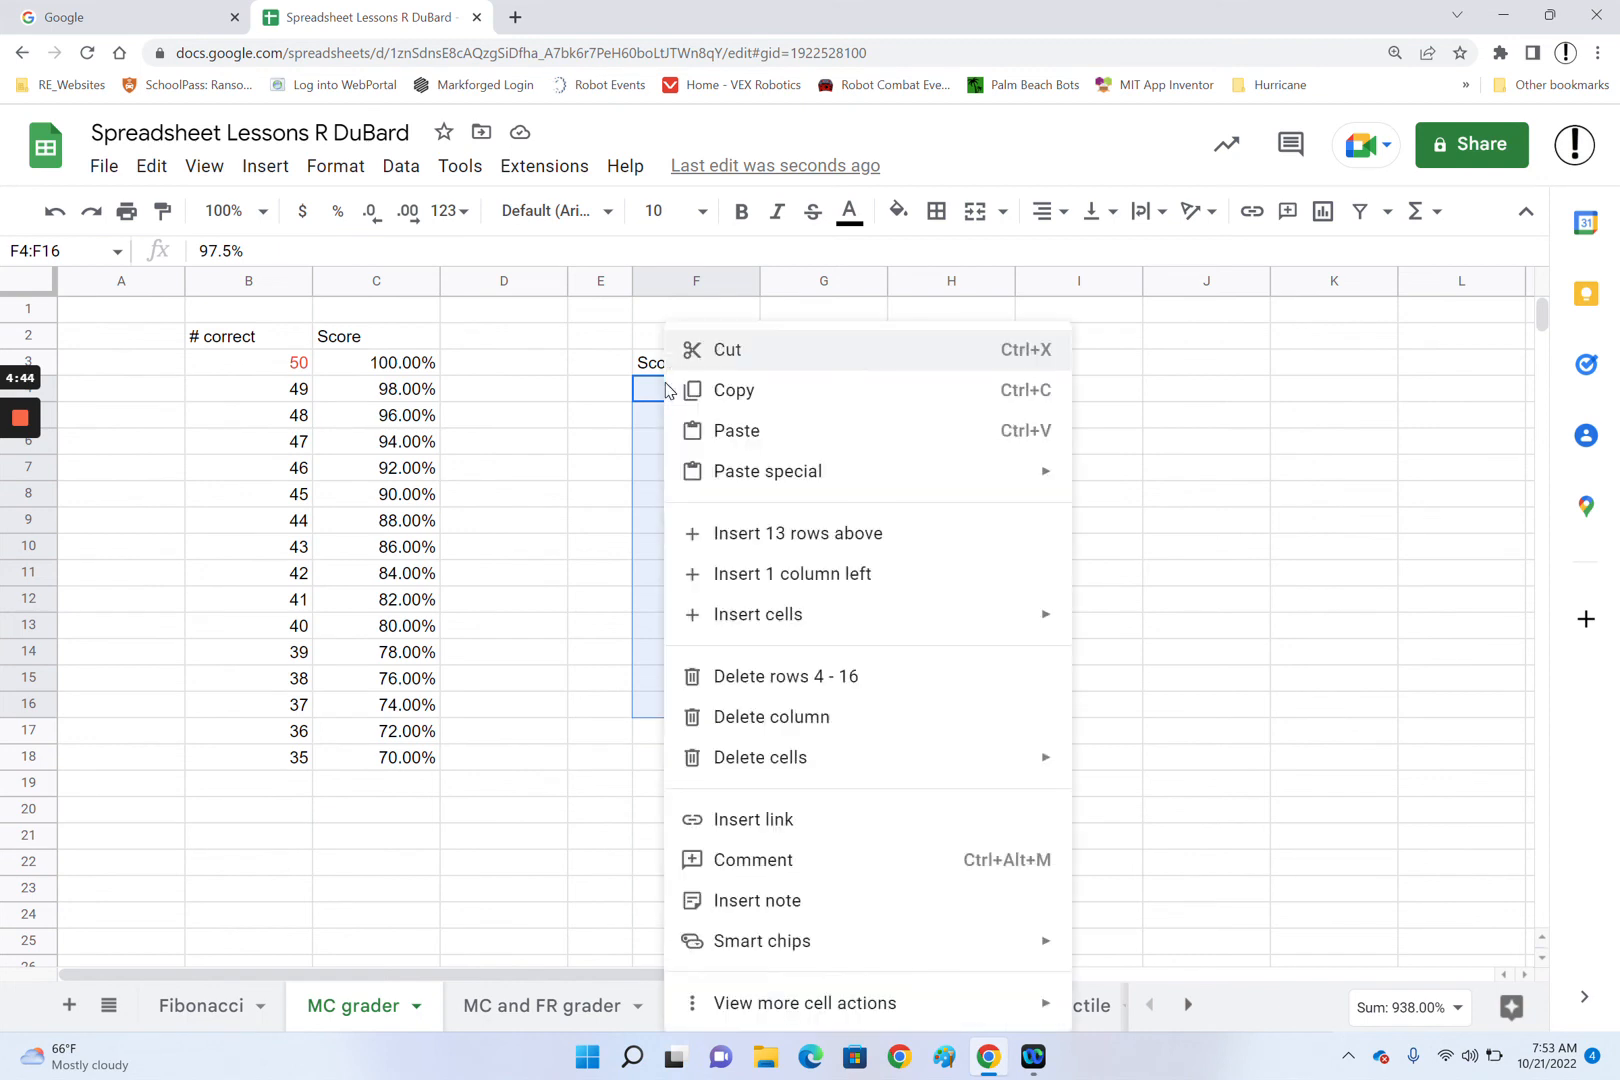
{"action": "left_click", "coordinate": [745, 393]}
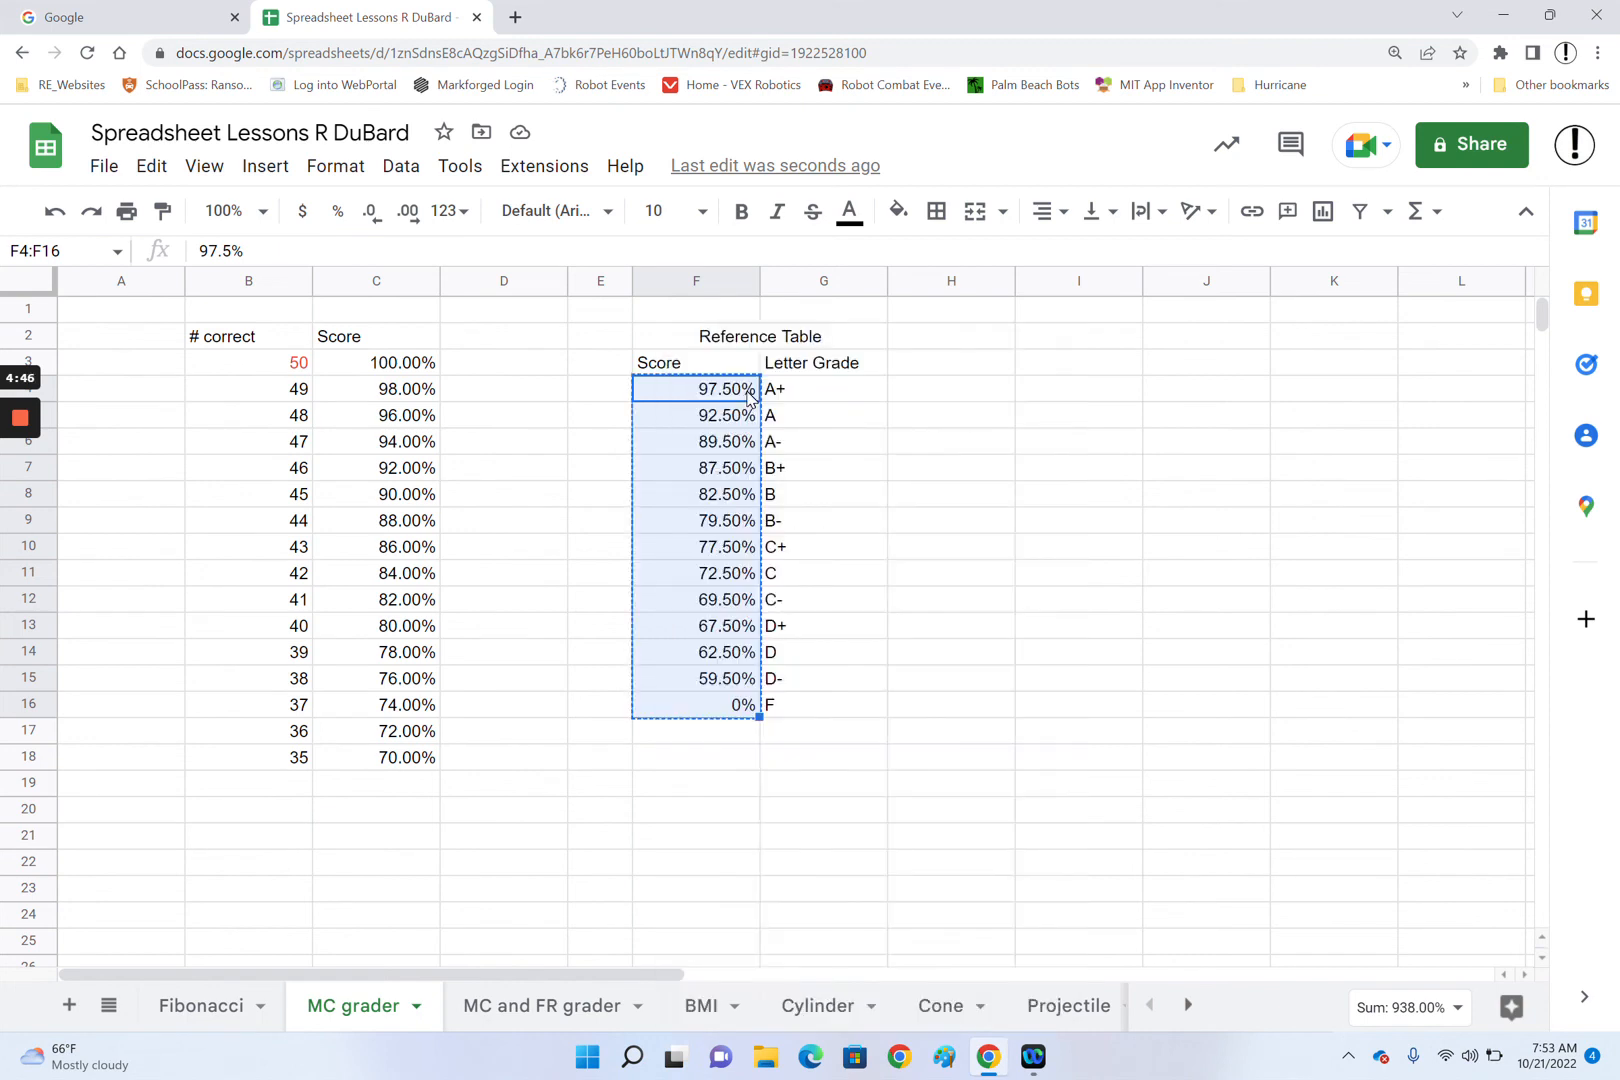
{"action": "right_click", "coordinate": [643, 390]}
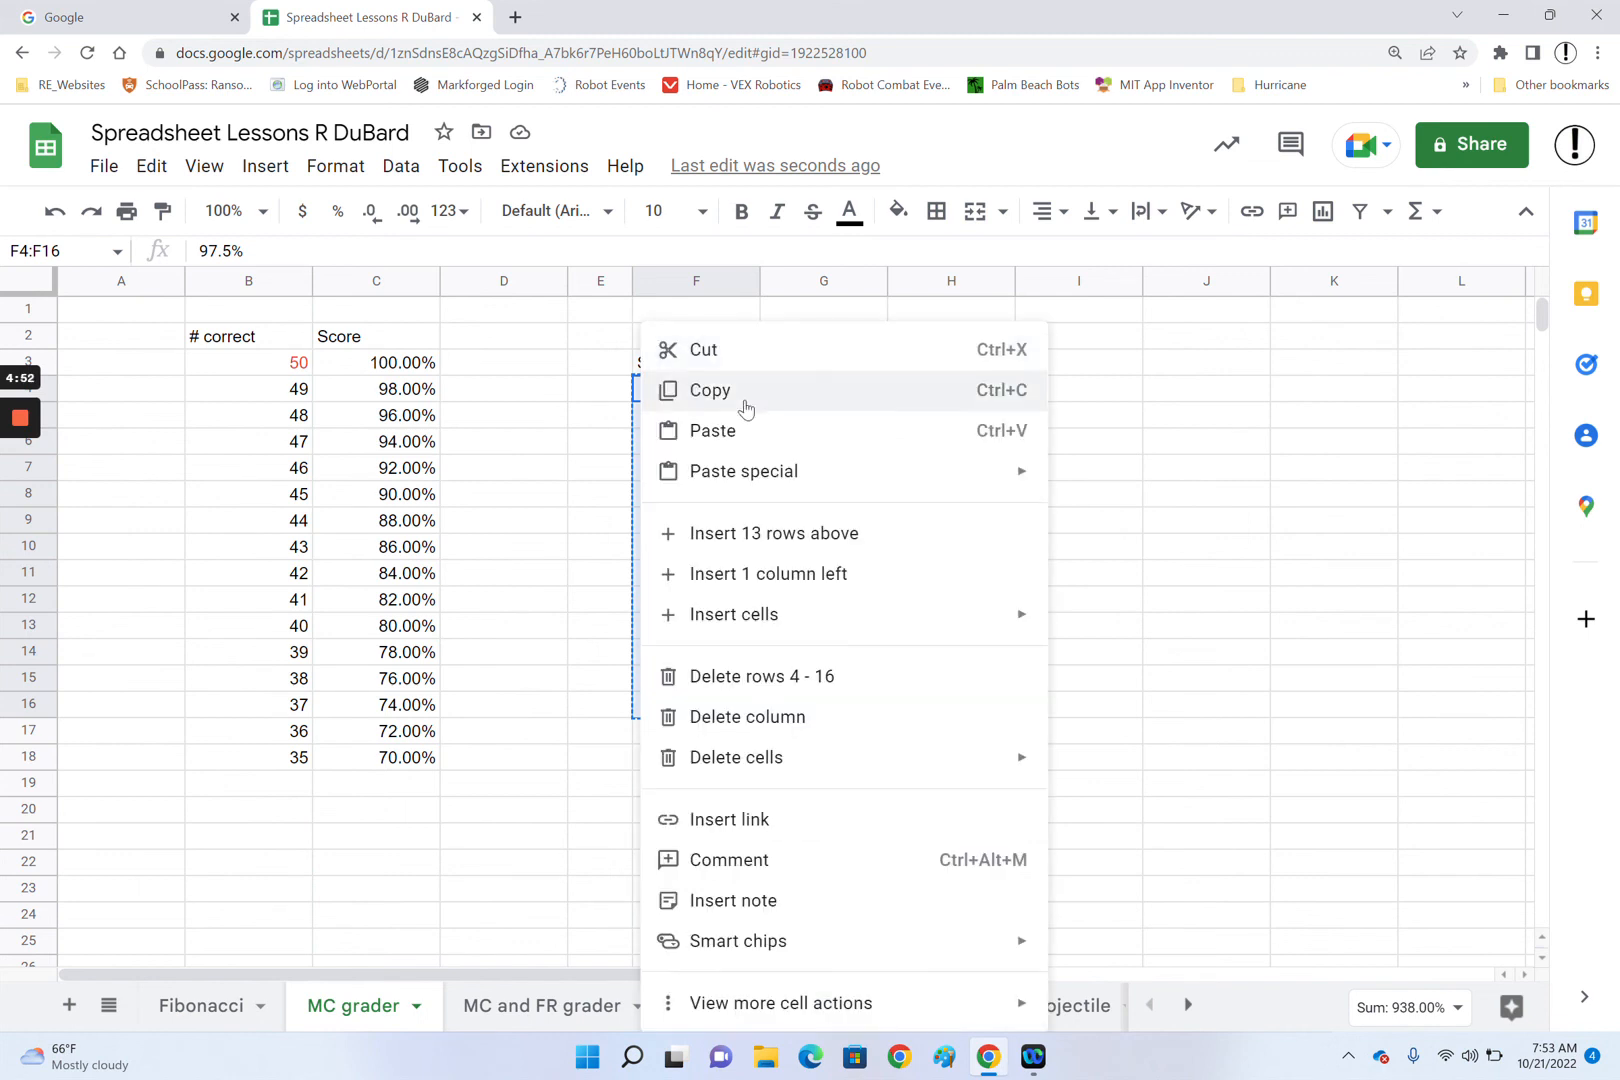
{"action": "mouse_move", "coordinate": [815, 478]}
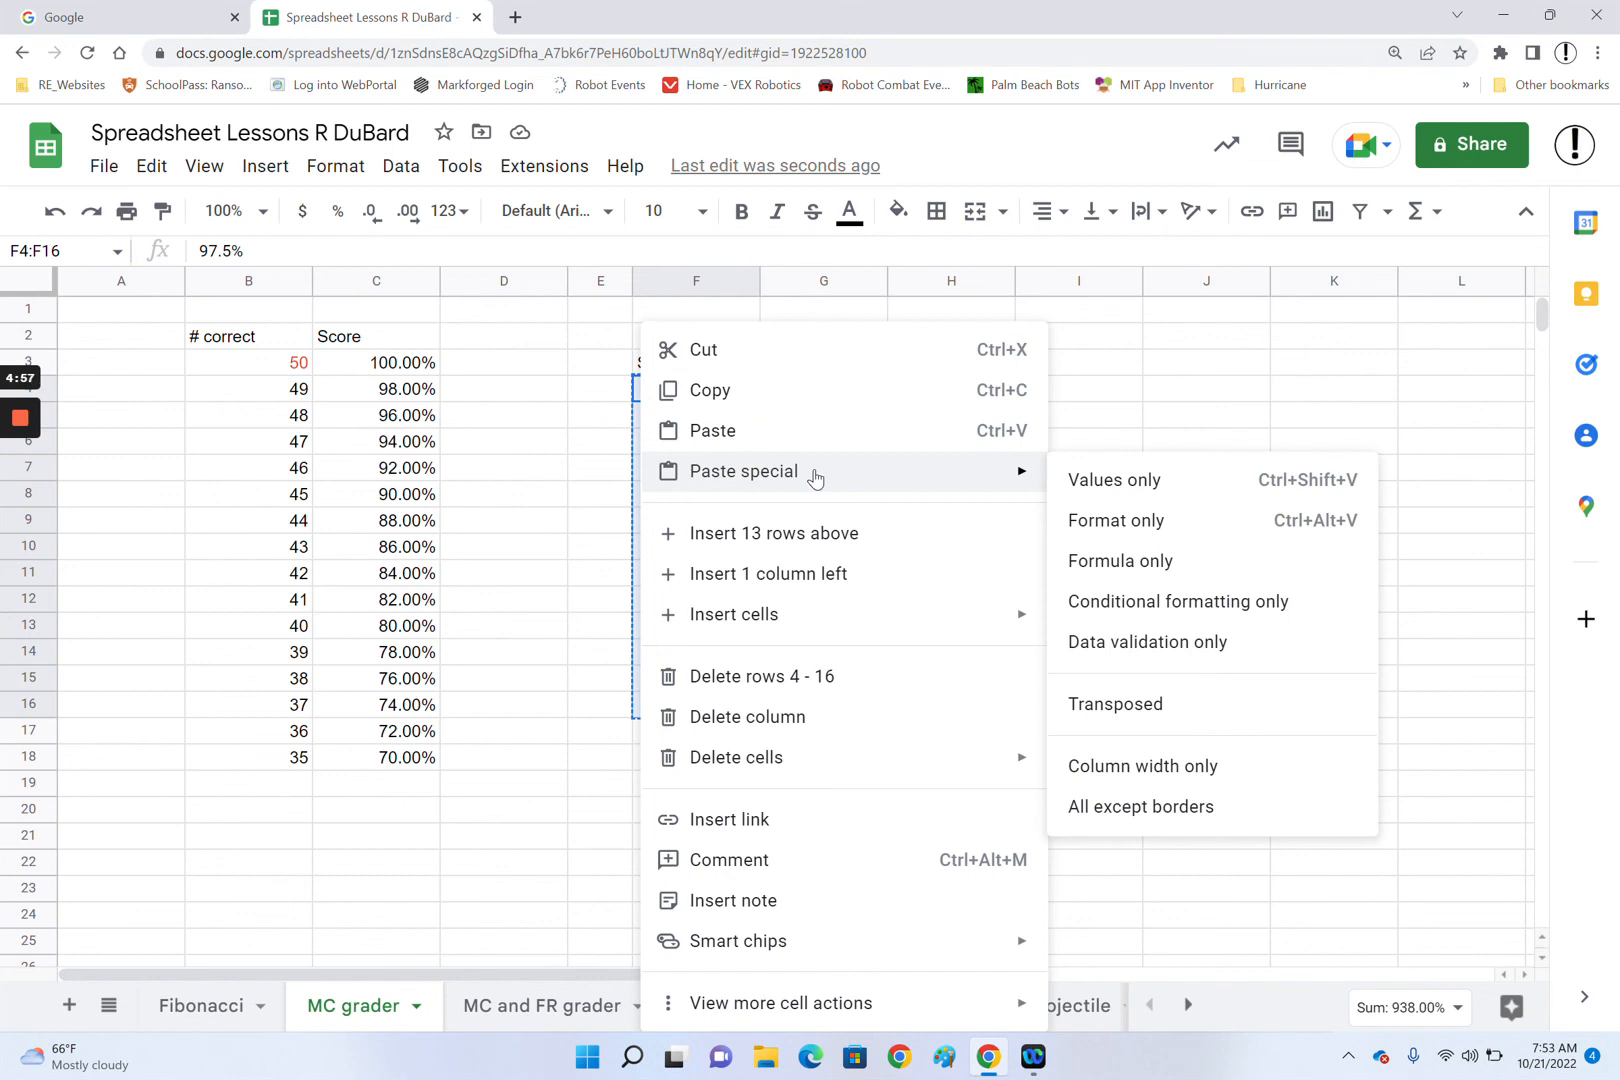
{"action": "left_click", "coordinate": [1141, 490]}
{"action": "left_click", "coordinate": [1141, 479]}
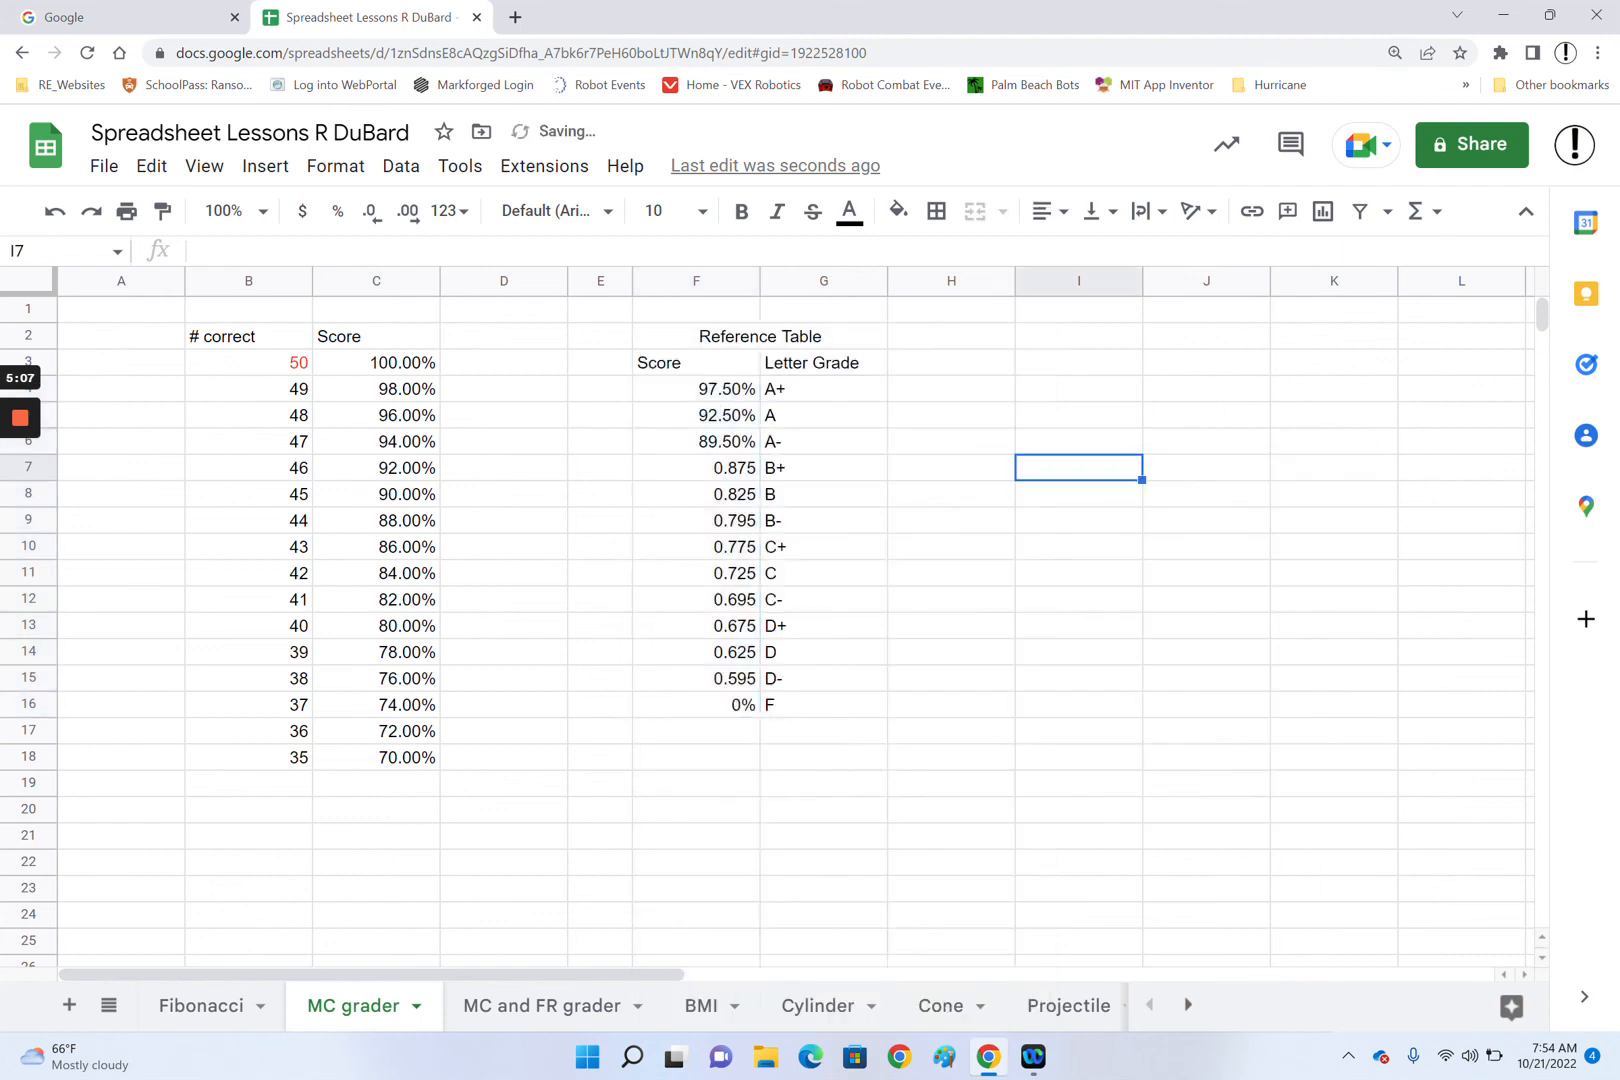
- Format the scores in F7:F16 as percentages and check the content of F9
{"action": "left_click_drag", "start_coordinate": [720, 478], "coordinate": [705, 705]}
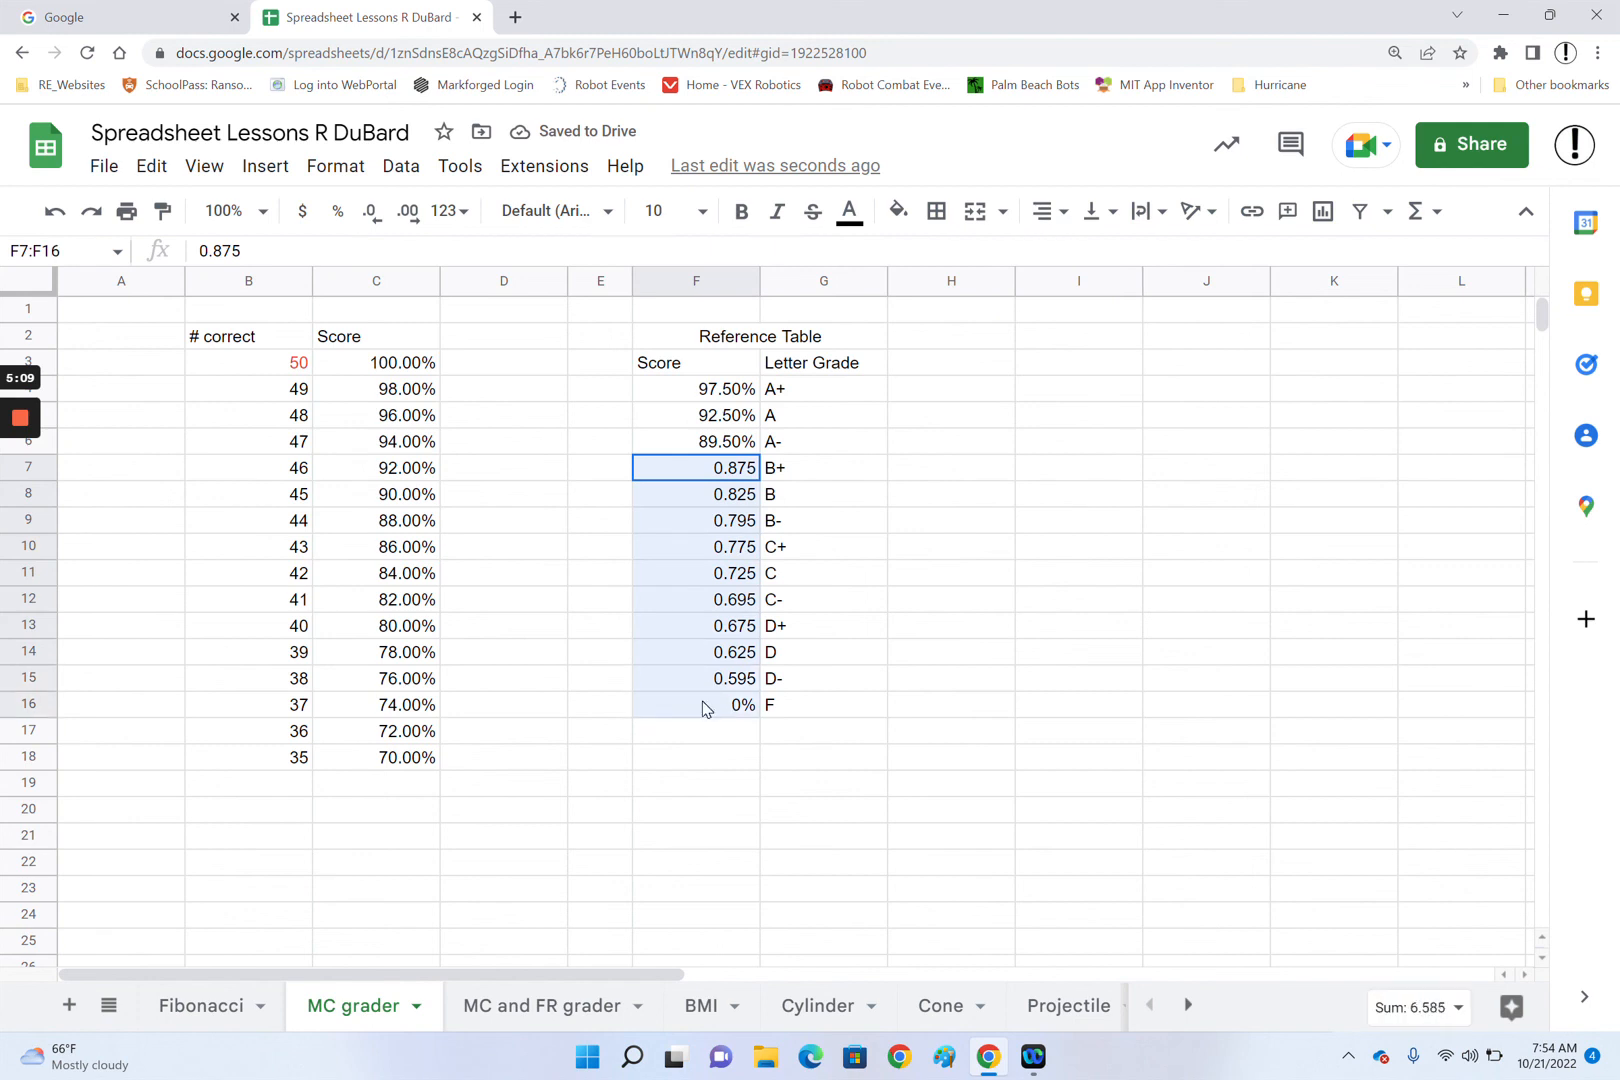
{"action": "left_click", "coordinate": [337, 211]}
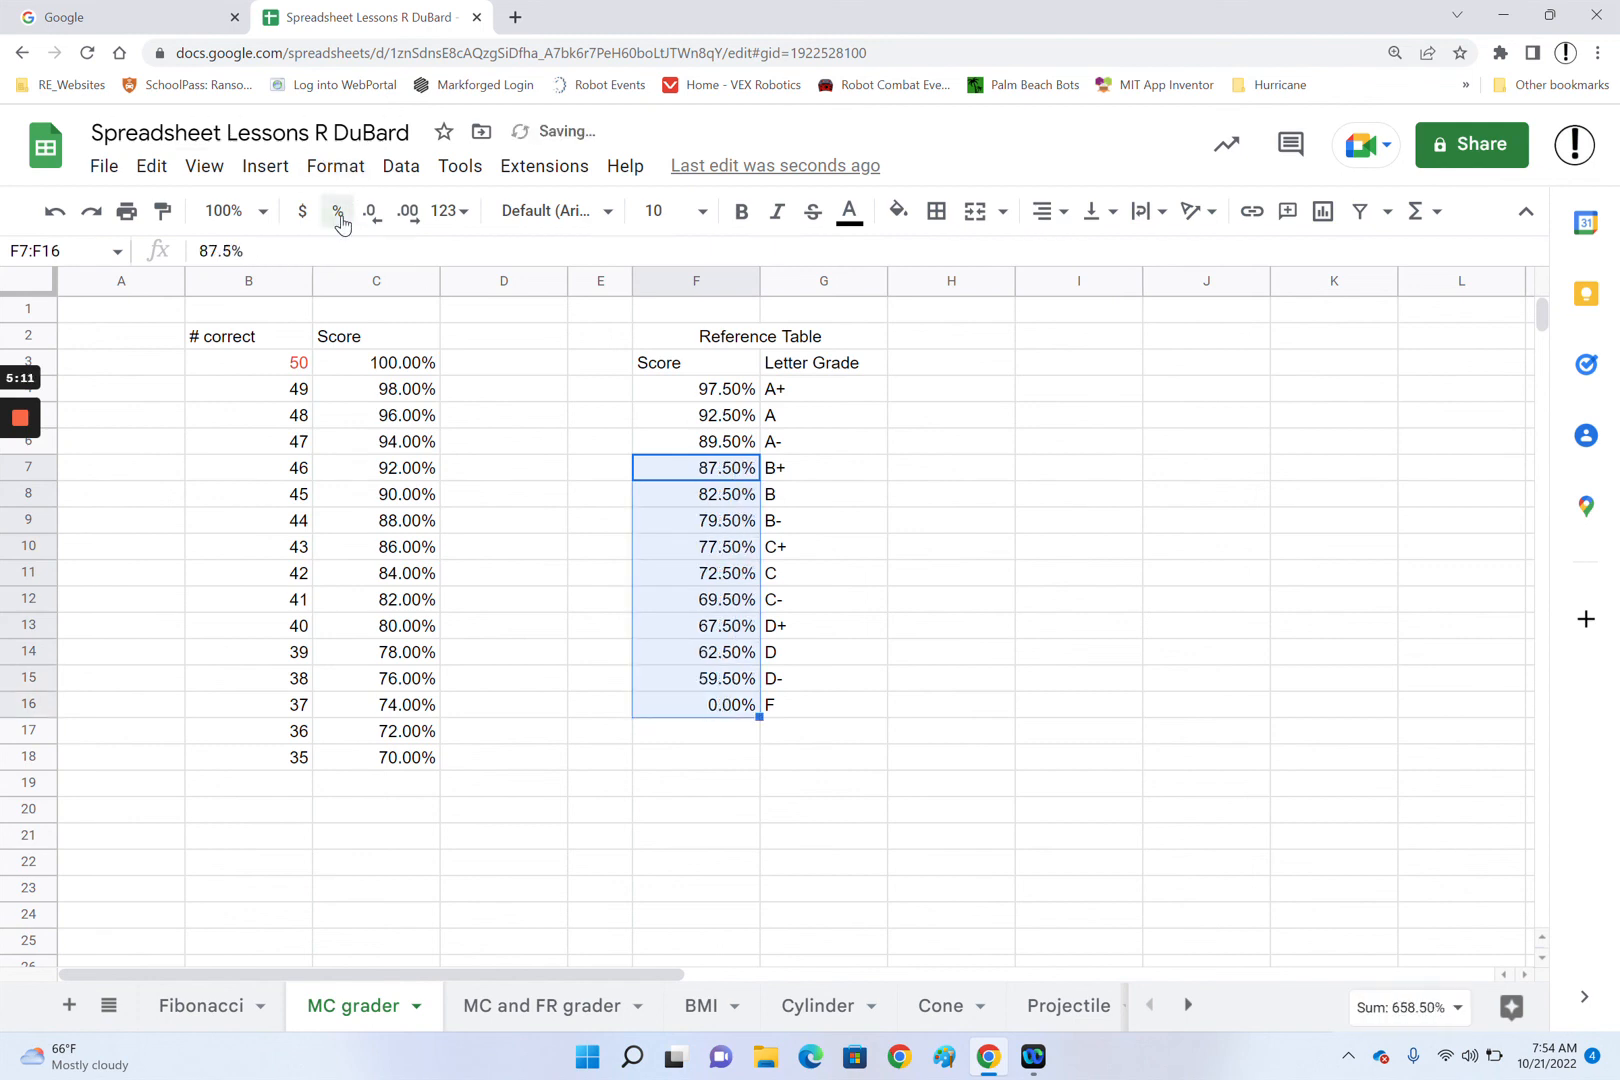
{"action": "left_click", "coordinate": [1093, 476]}
{"action": "double_click", "coordinate": [705, 530]}
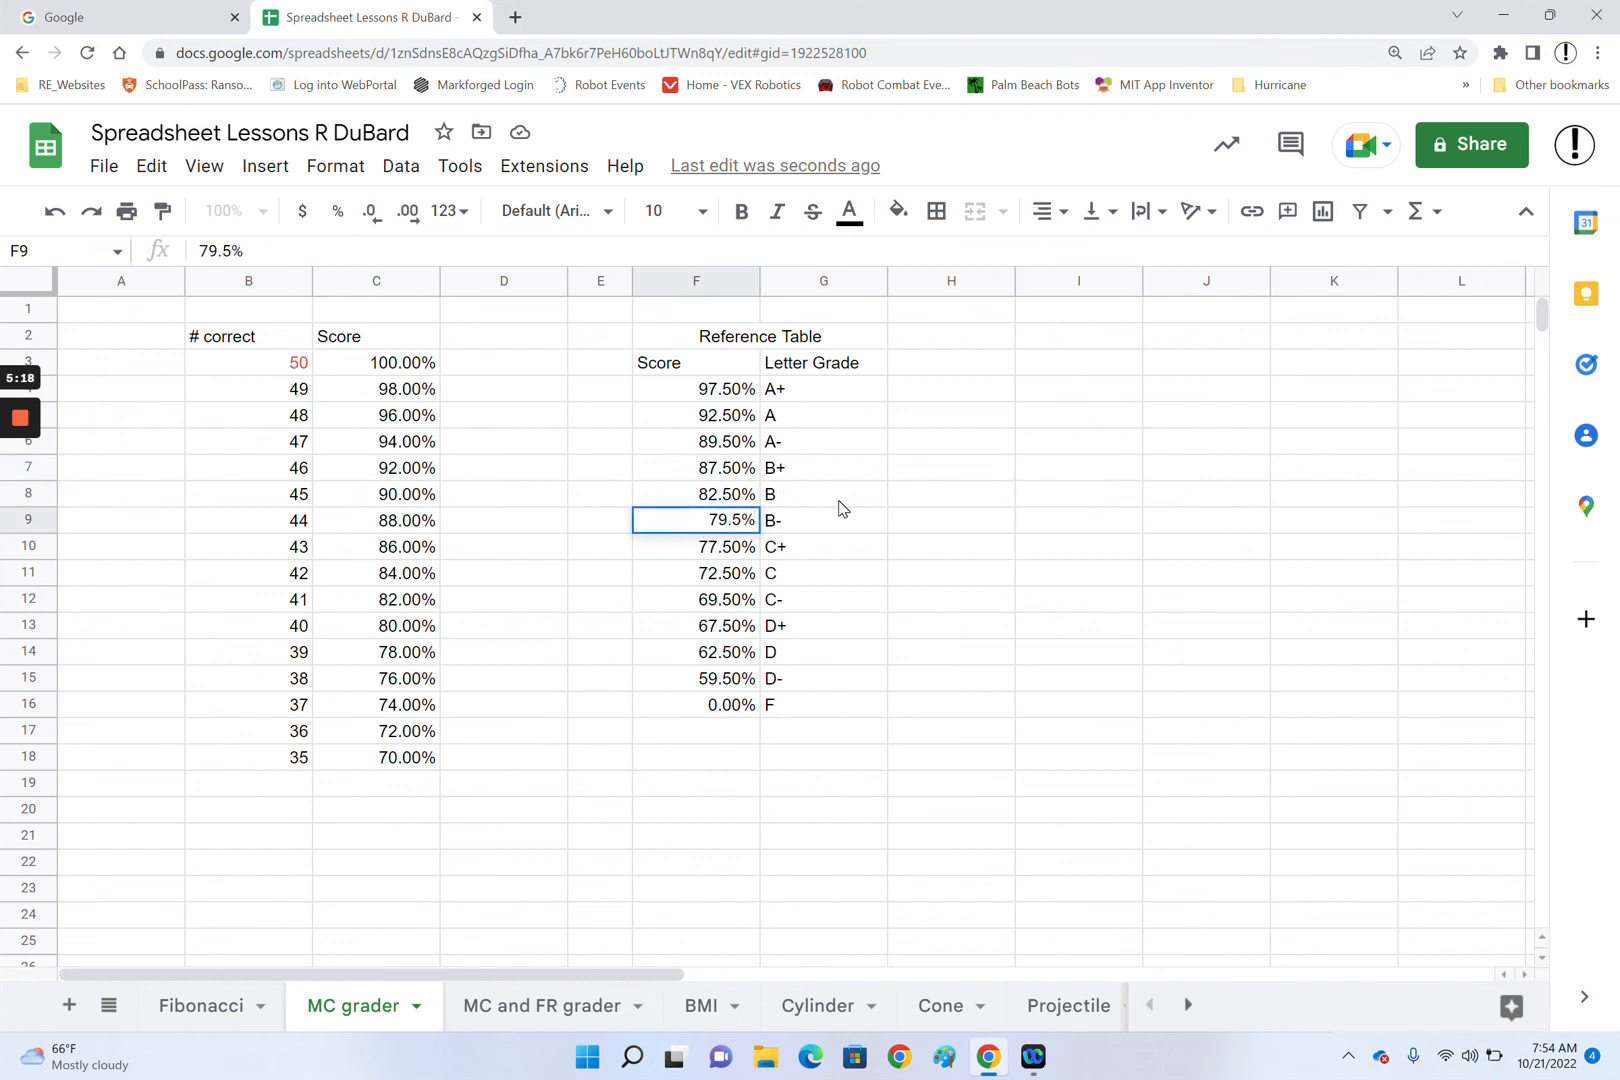
{"action": "key", "text": "Escape"}
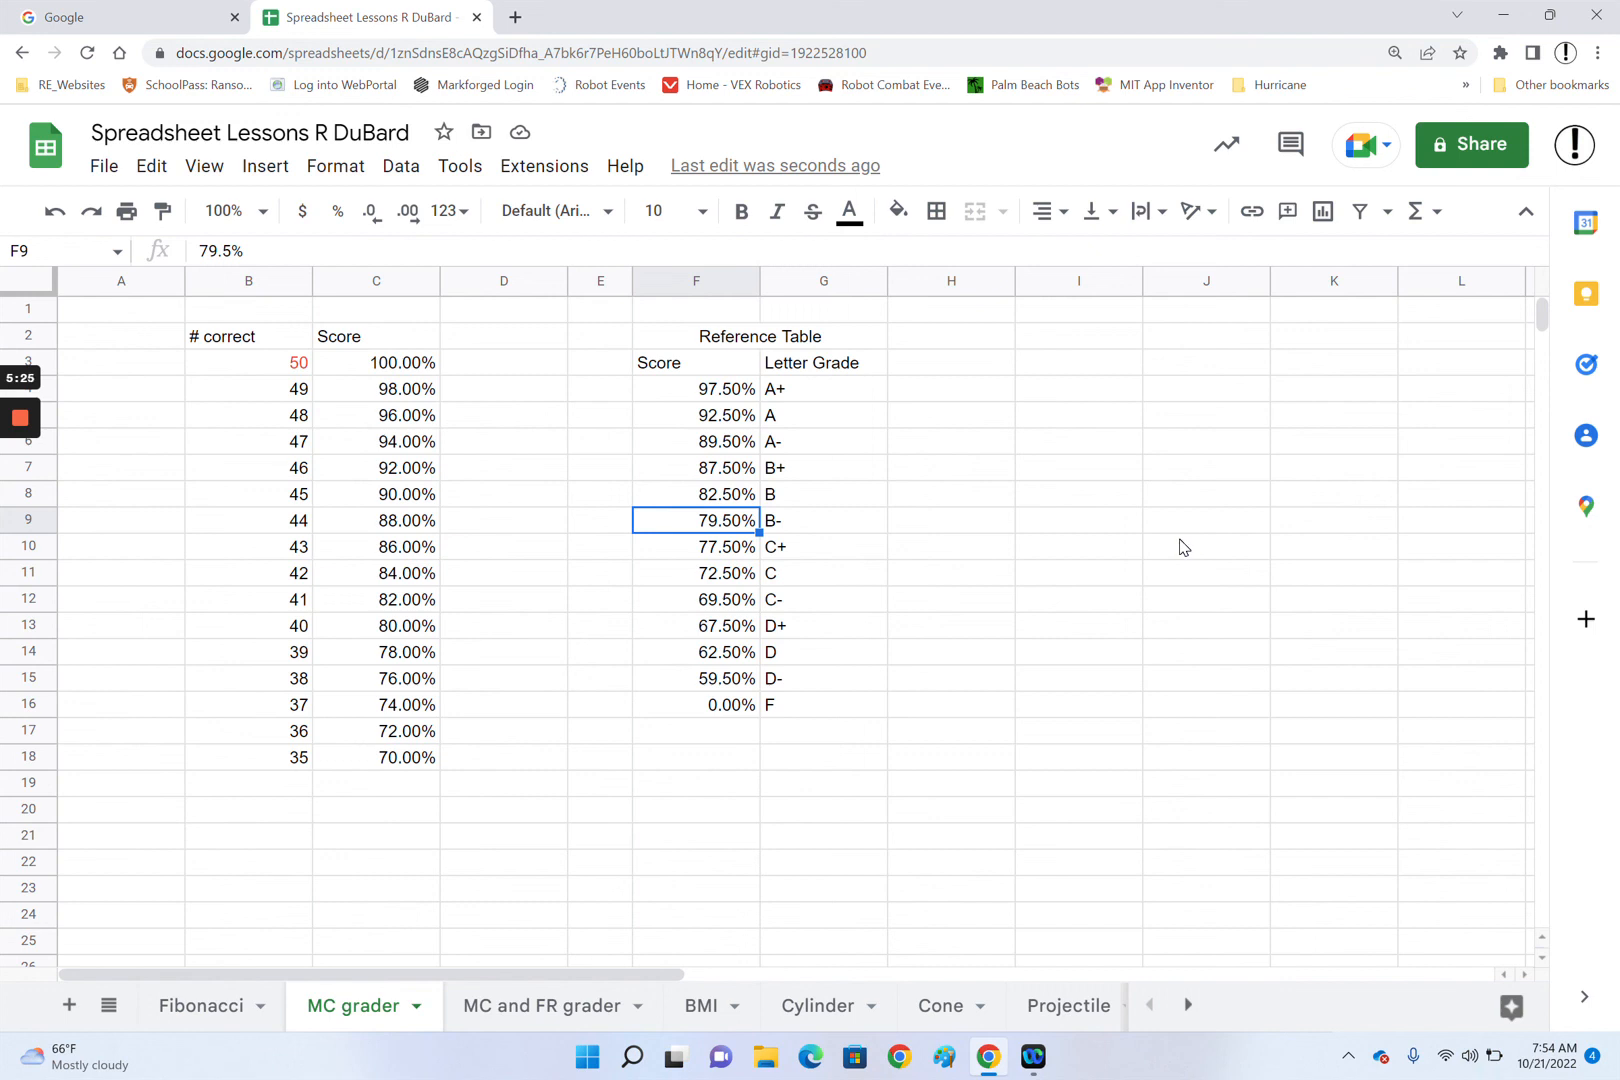
- Sort the reference table range F4:G16 by column F from A to Z
{"action": "left_click", "coordinate": [693, 392]}
{"action": "left_click_drag", "start_coordinate": [768, 490], "coordinate": [817, 727]}
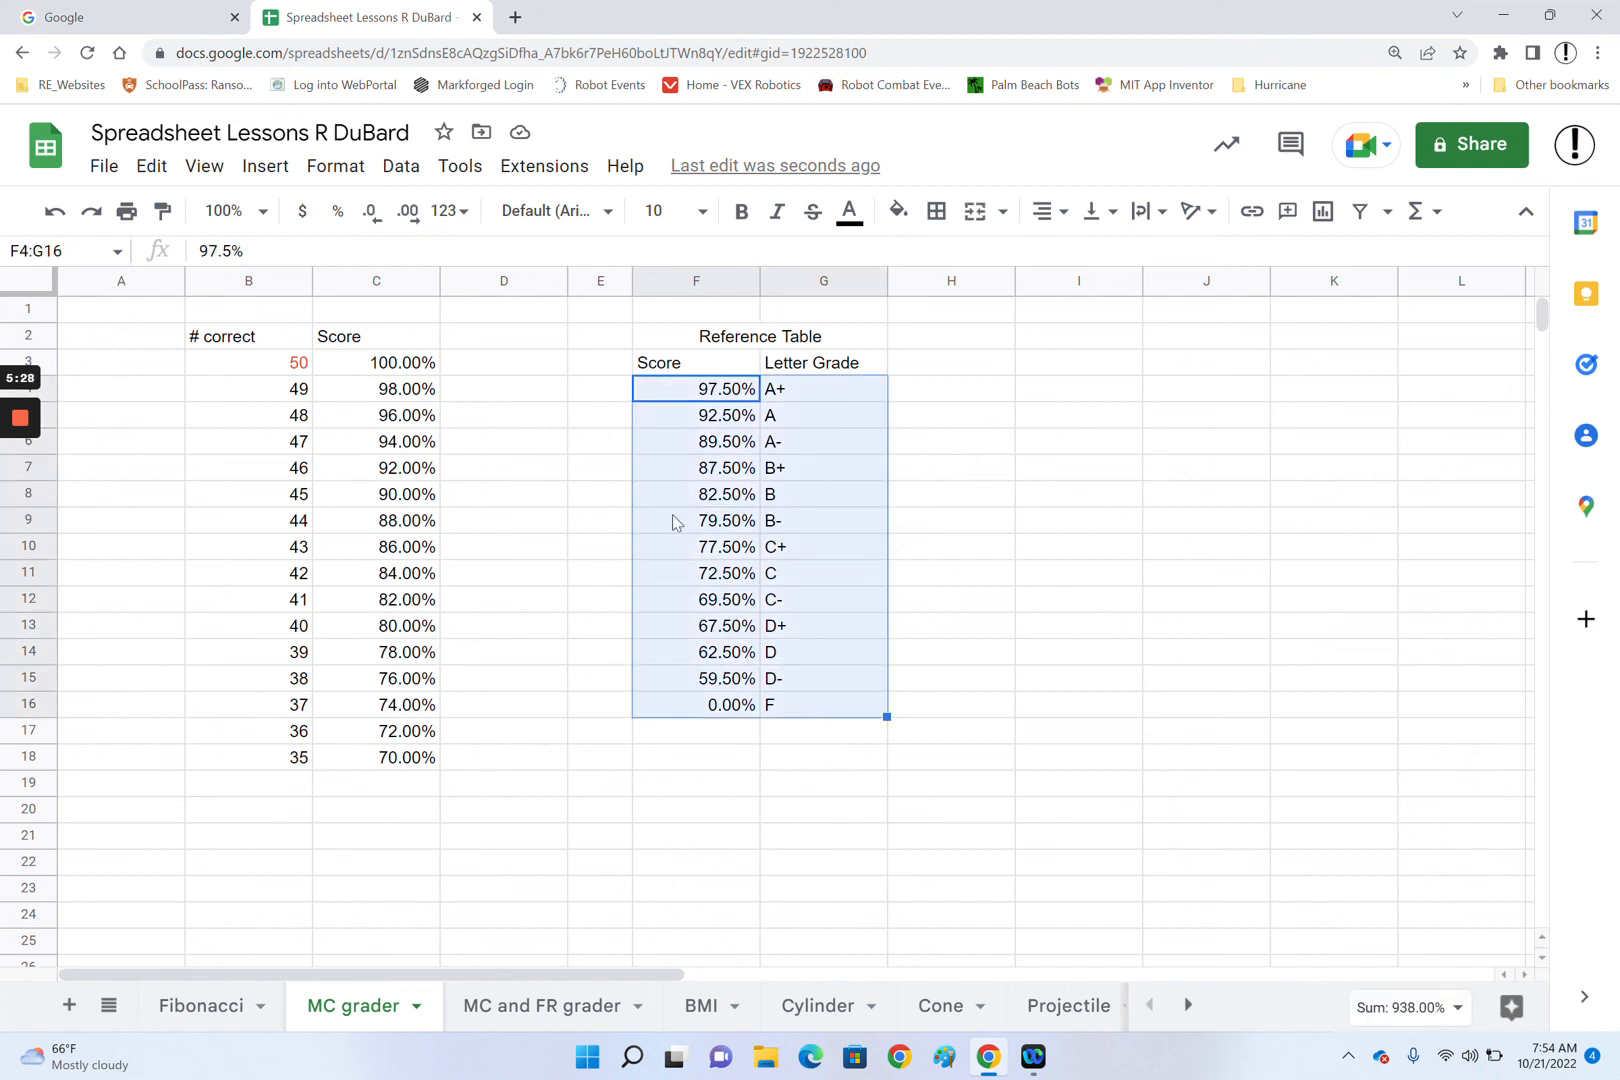
{"action": "left_click", "coordinate": [399, 172]}
{"action": "mouse_move", "coordinate": [726, 270]}
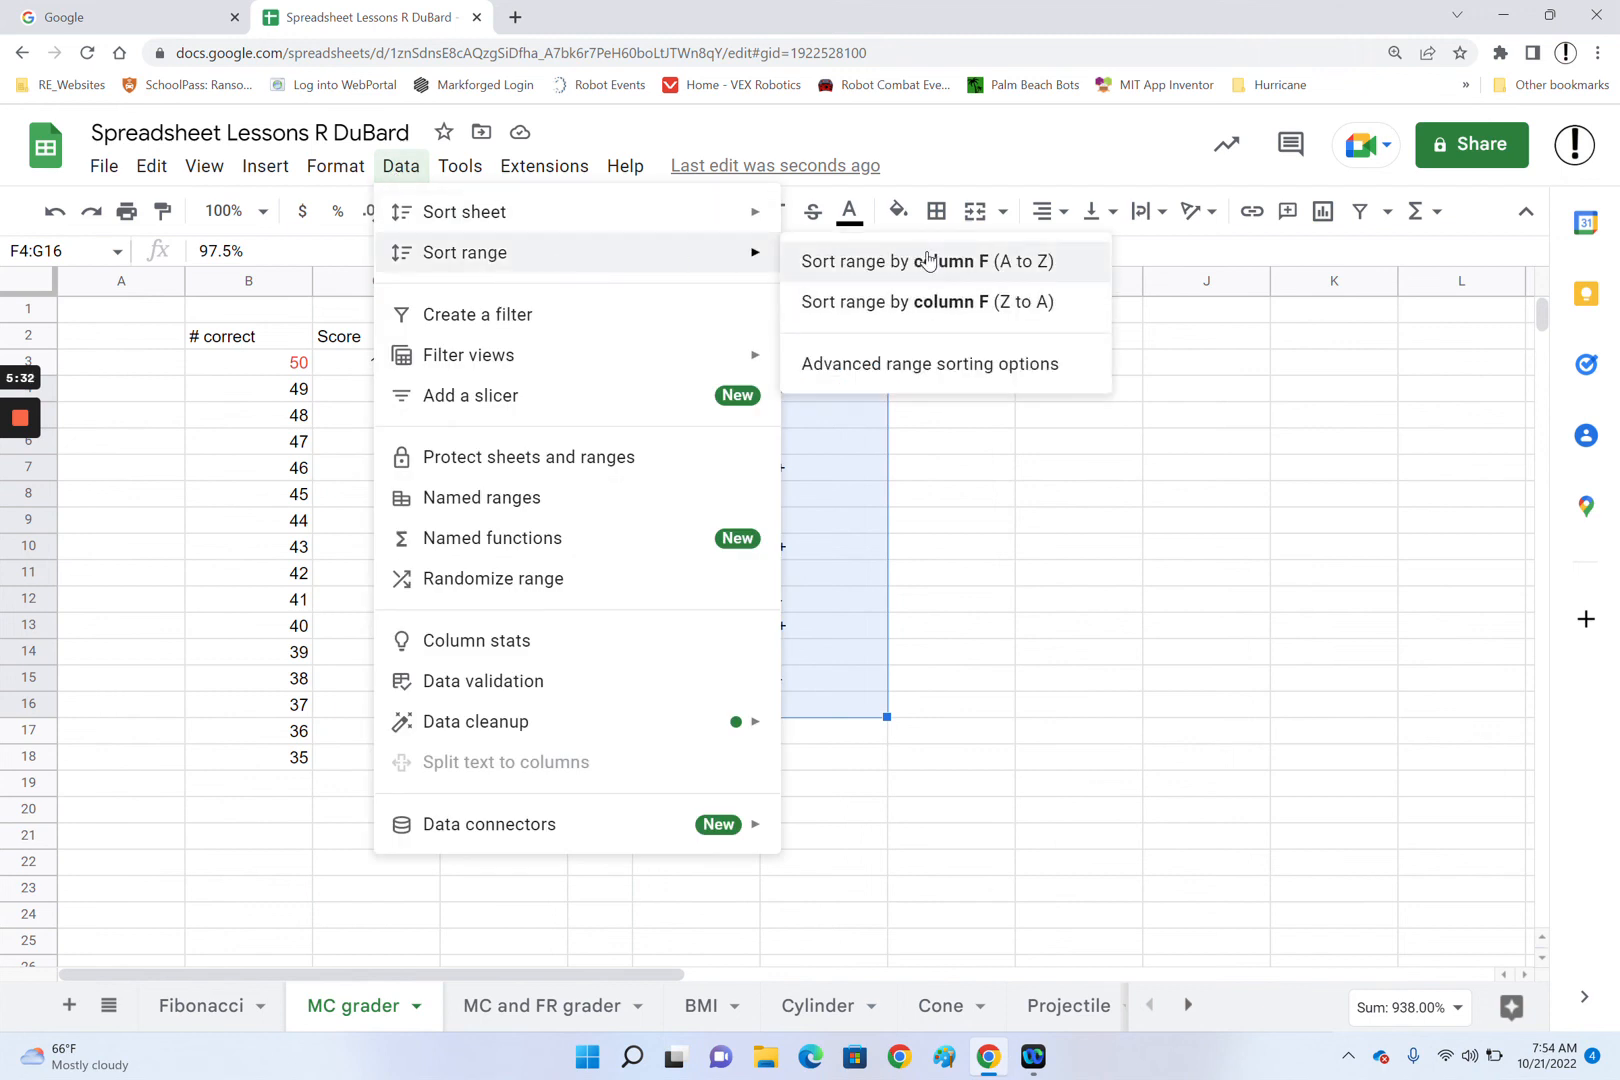
{"action": "left_click", "coordinate": [928, 260]}
{"action": "left_click", "coordinate": [1141, 396]}
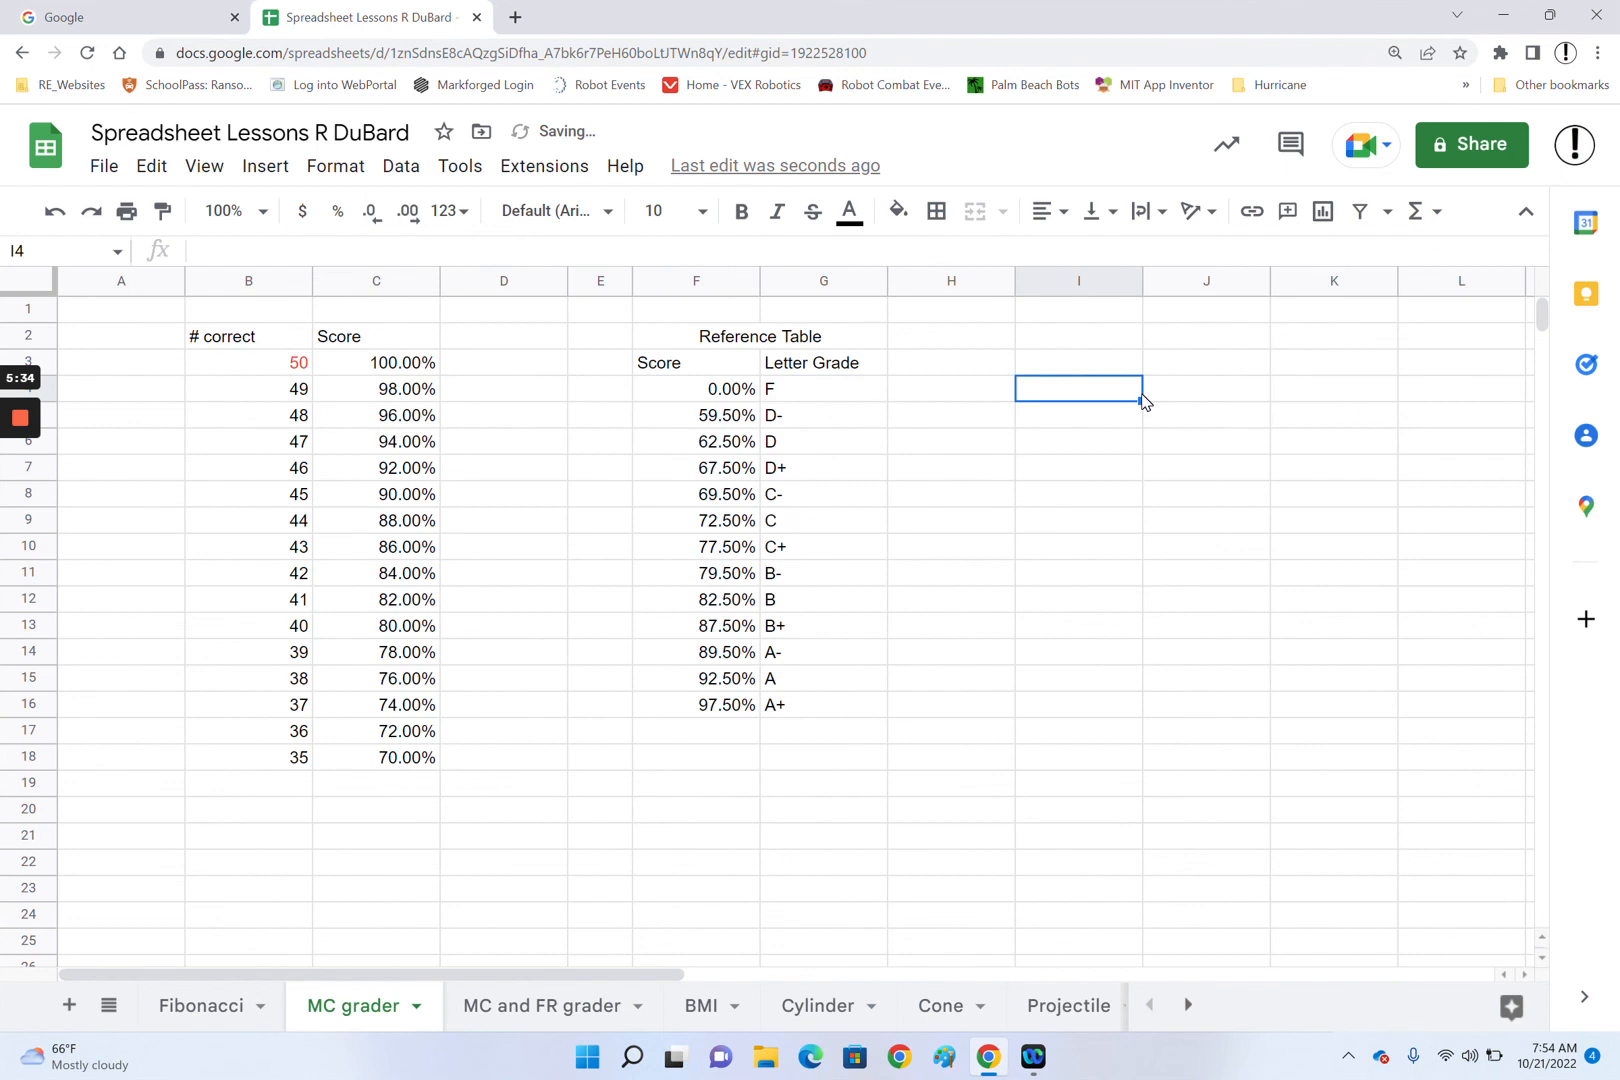
{"action": "left_click", "coordinate": [723, 389]}
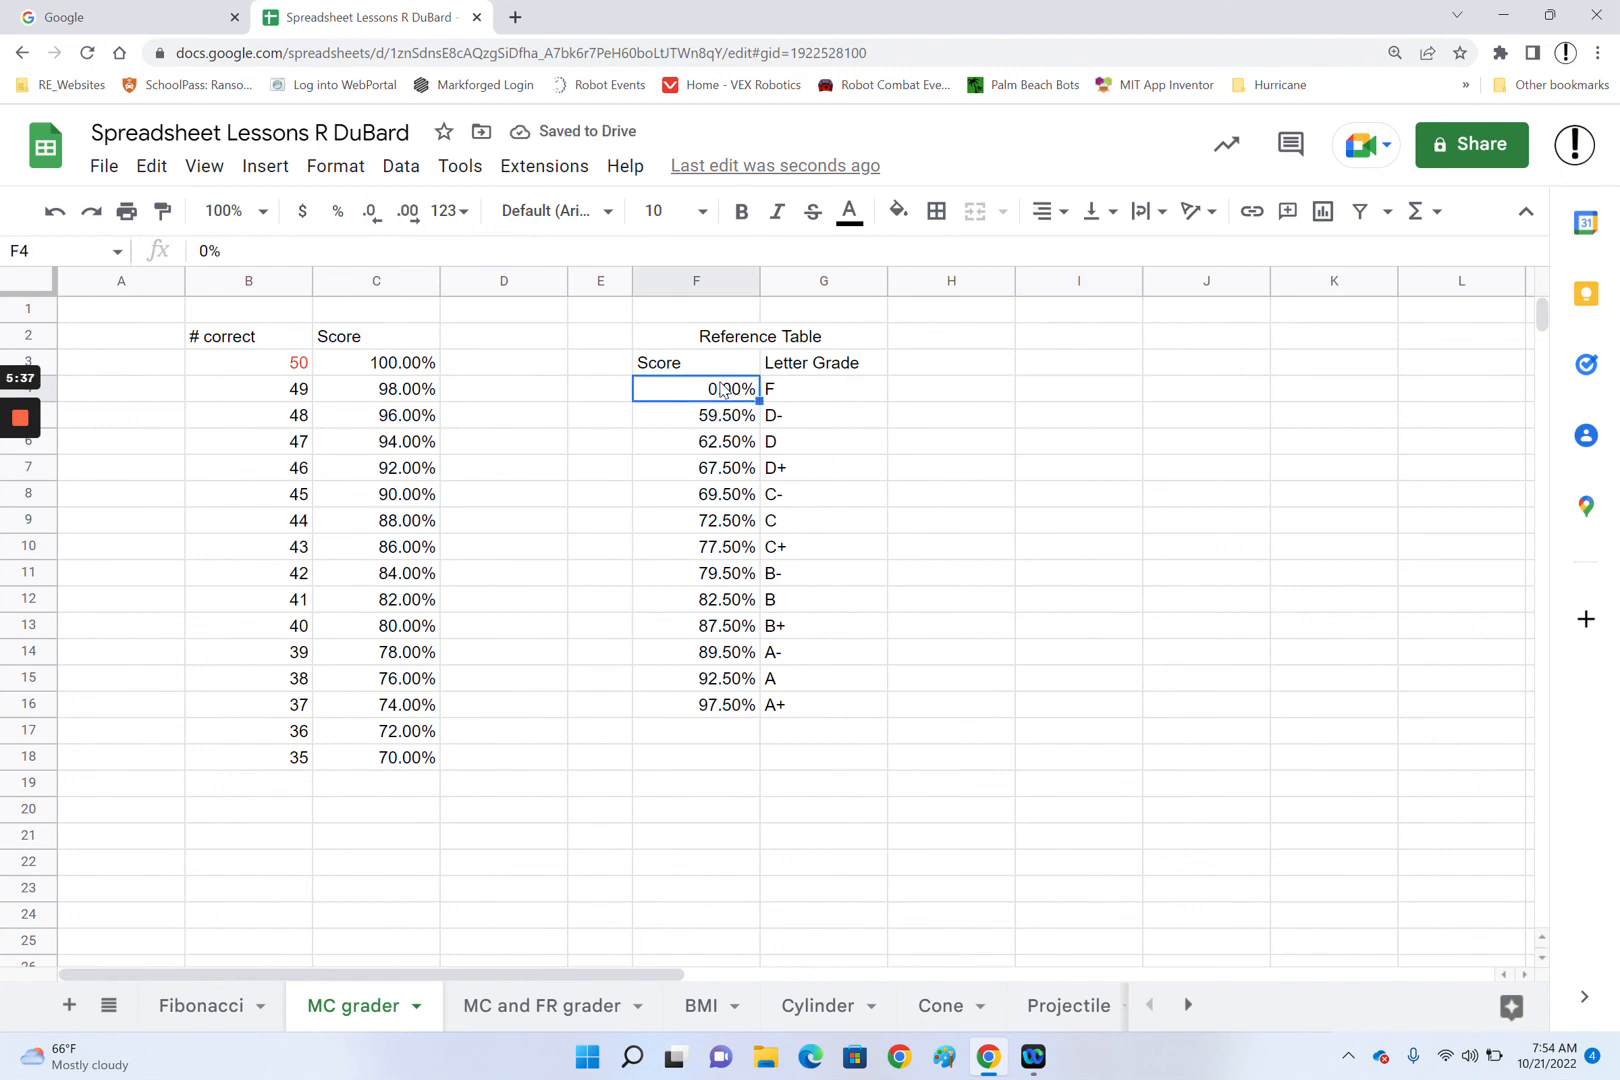
{"action": "key", "text": "Down"}
{"action": "key", "text": "Down"}
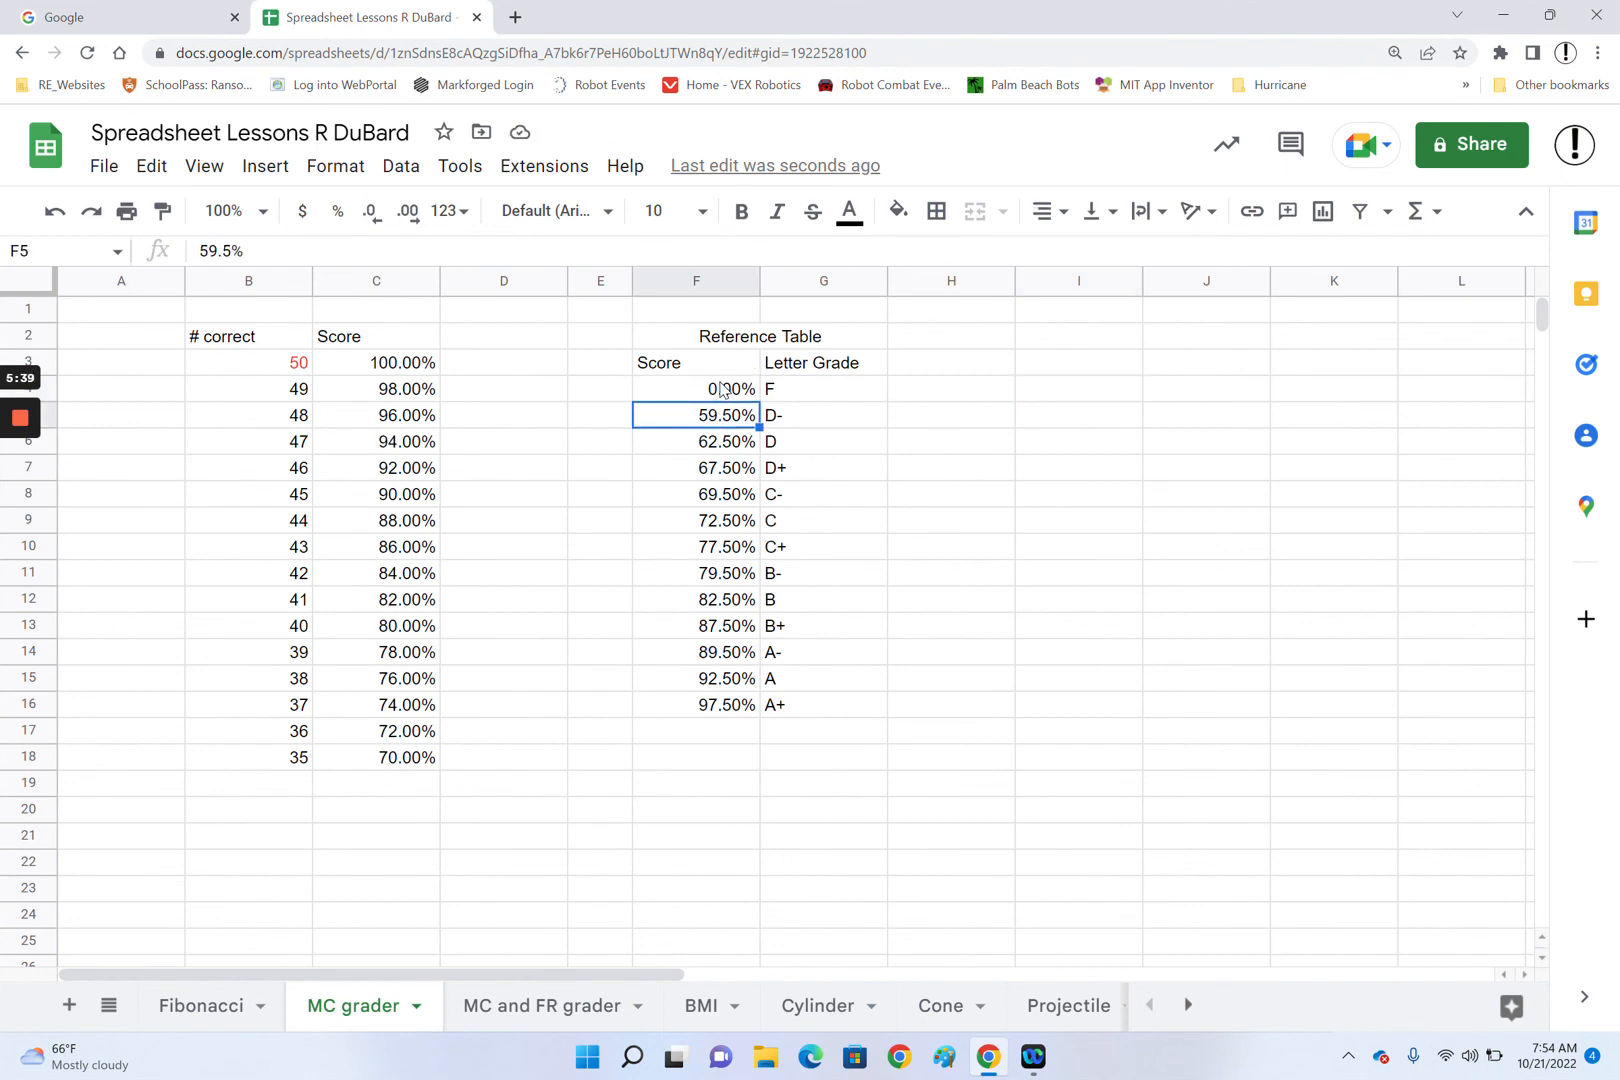
{"action": "key", "text": "Down"}
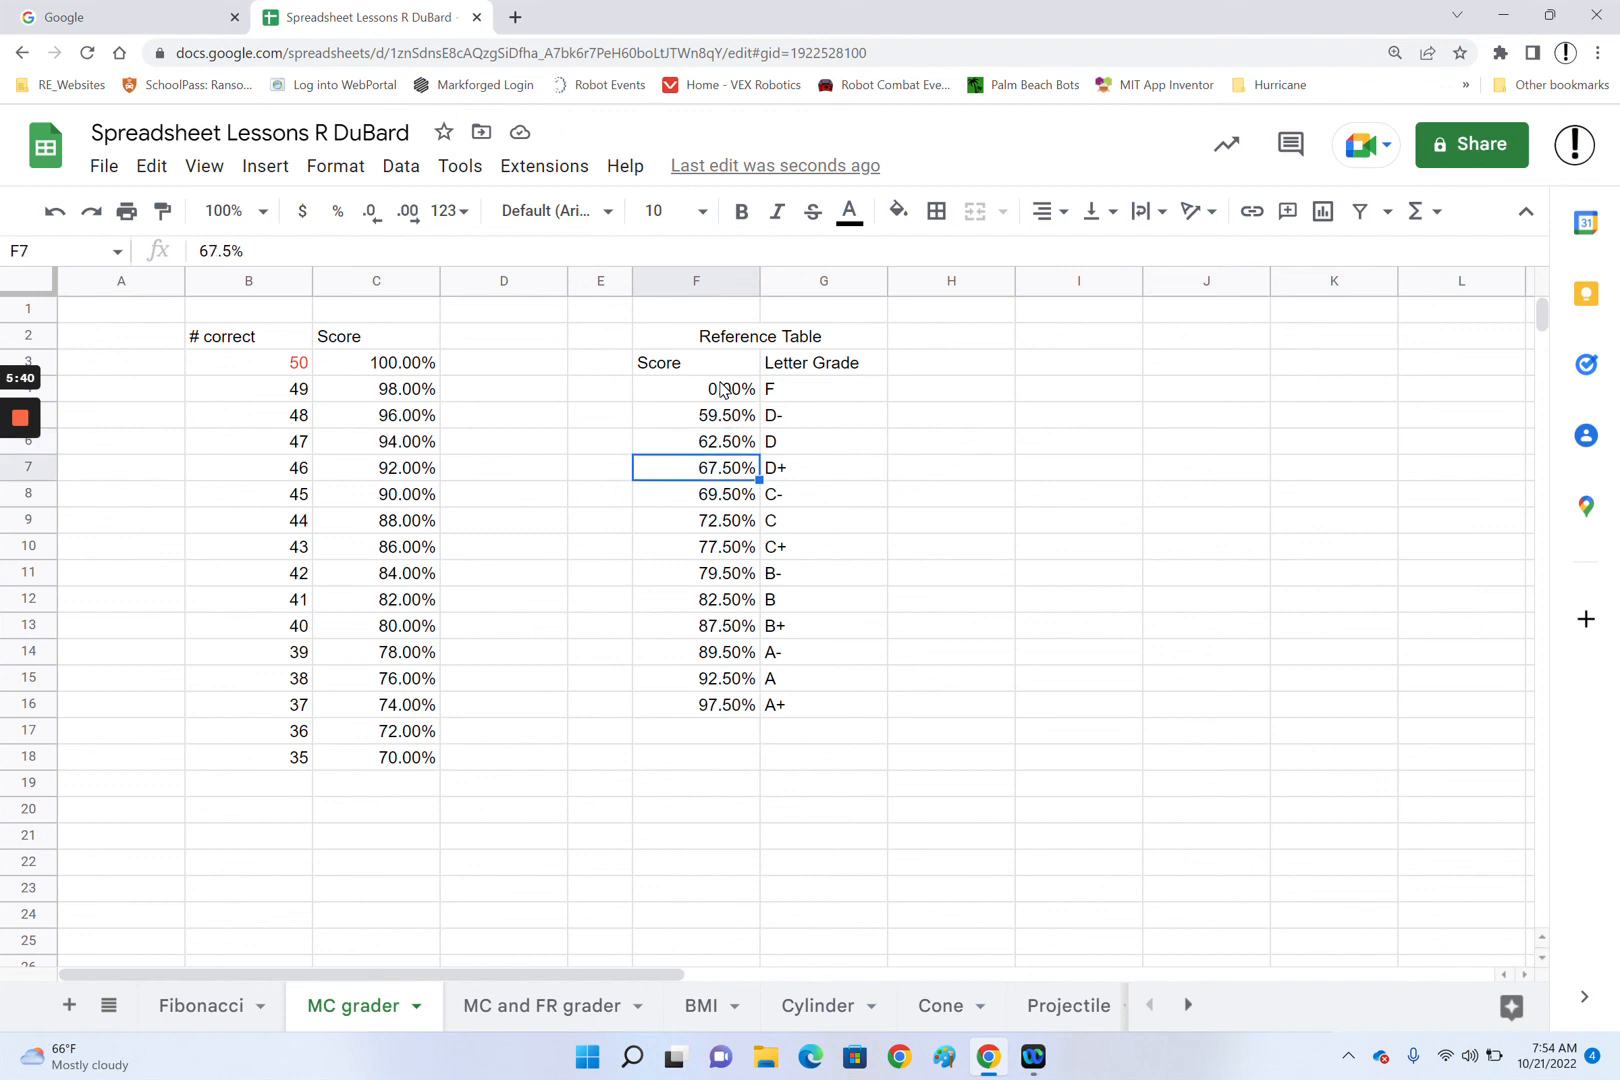